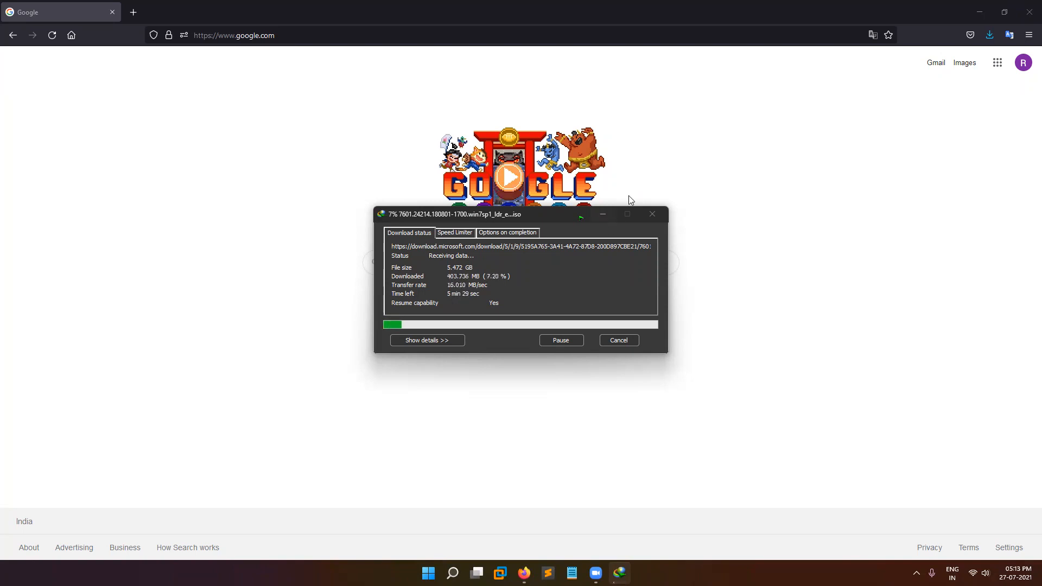
# Minimize the ISO download window and Firefox, then open File Explorer at This PC.
pyautogui.click(603, 213)
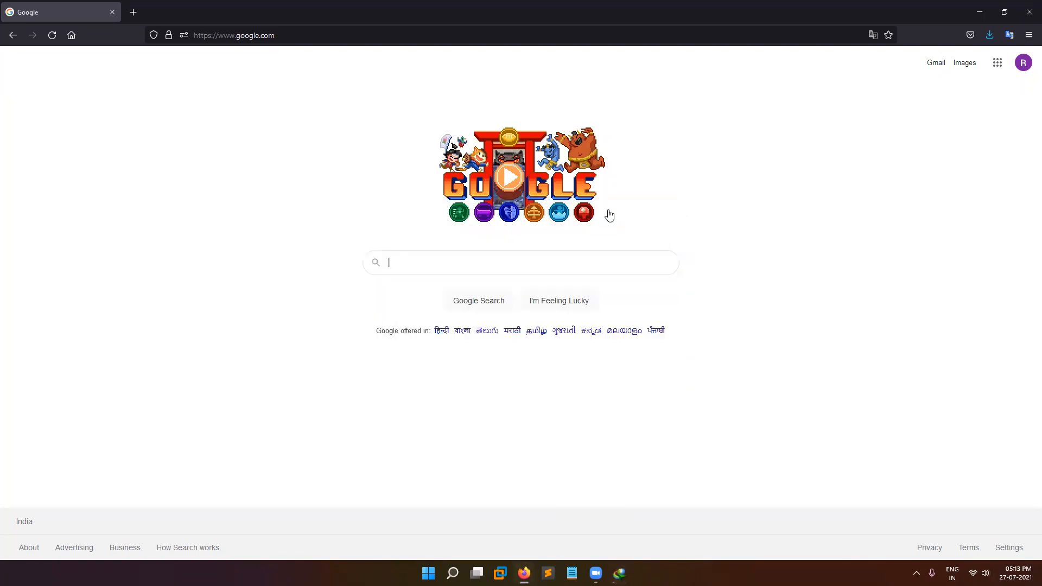
pyautogui.click(979, 12)
pyautogui.press('super+e')
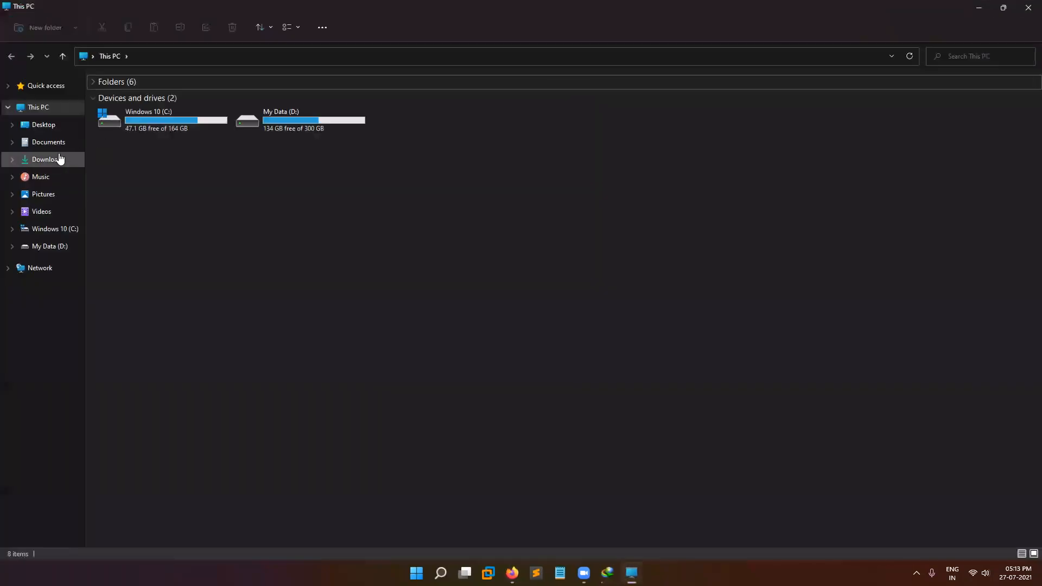
# Find the kali-linux-2021.2-installer-amd64 ISO in Downloads, then close File Explorer.
pyautogui.click(60, 158)
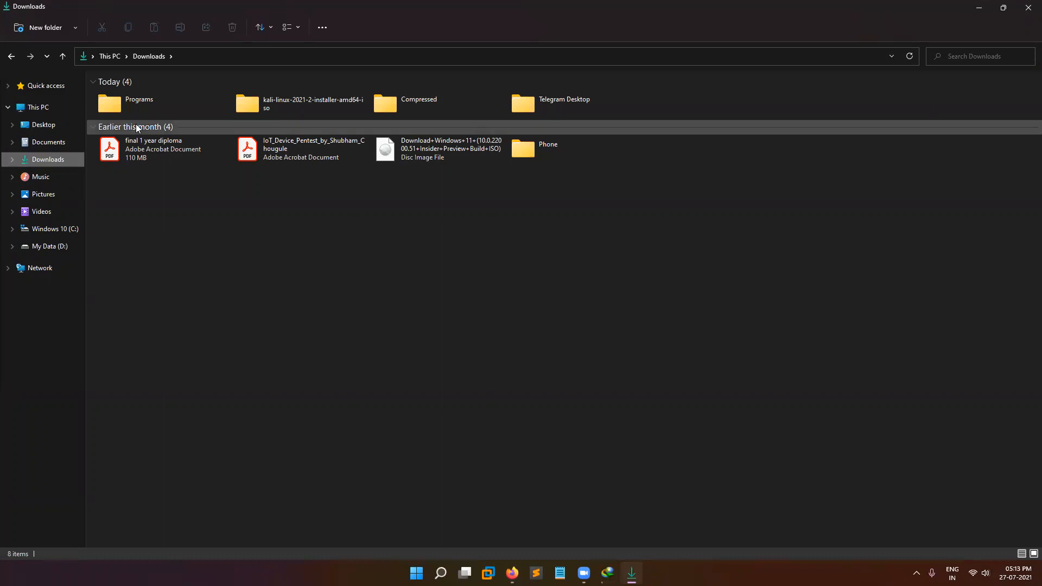
pyautogui.doubleClick(239, 107)
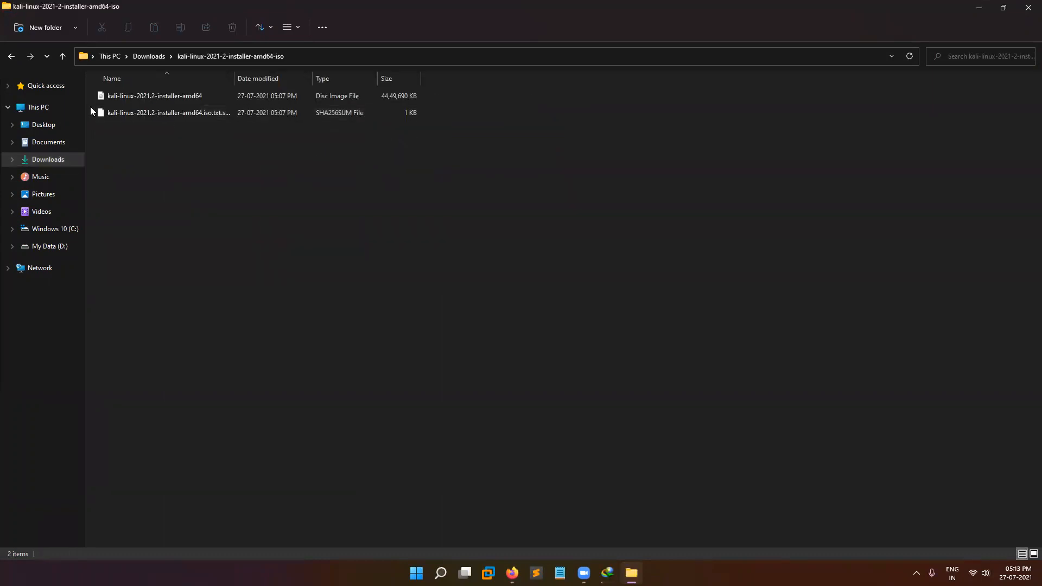
pyautogui.click(142, 104)
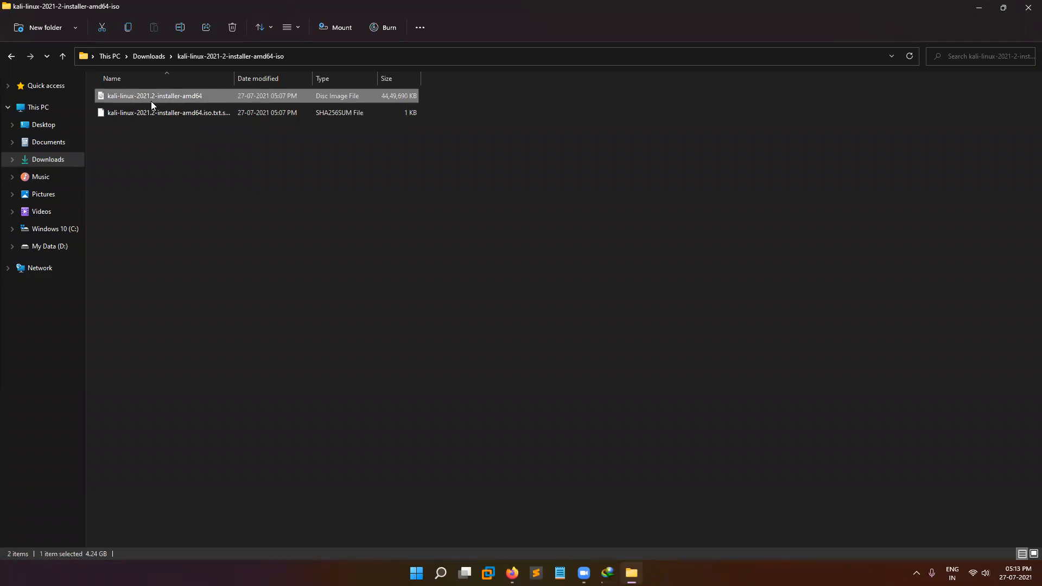
pyautogui.click(1028, 8)
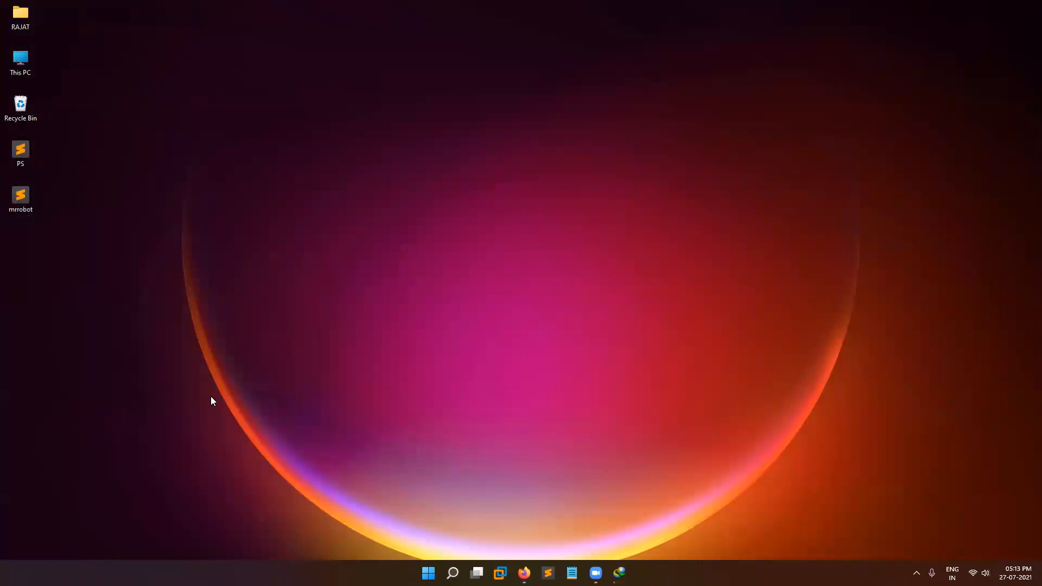
# Create a desktop folder with the default name New folder.
pyautogui.rightClick(20, 268)
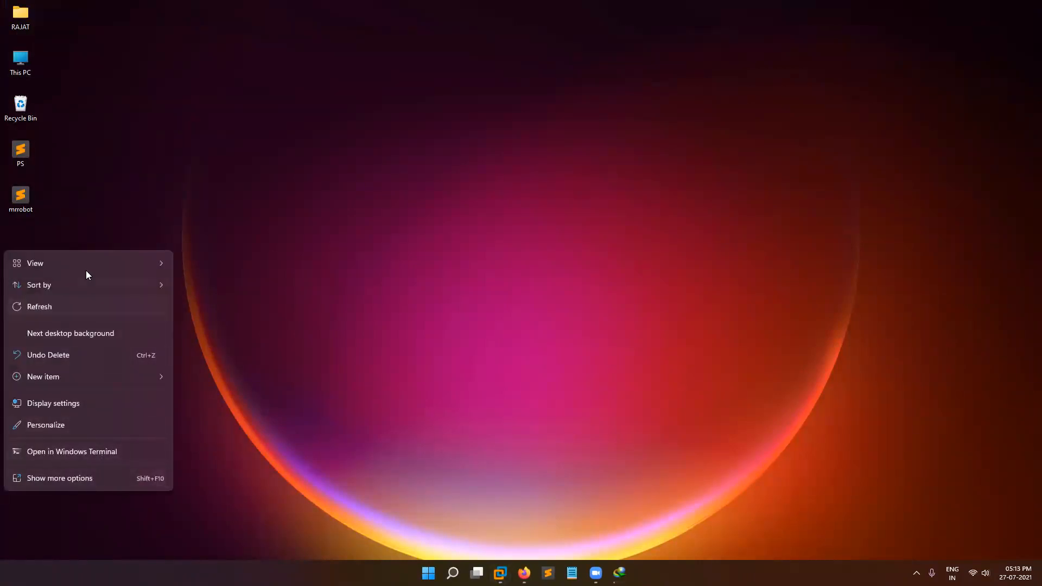
pyautogui.click(105, 480)
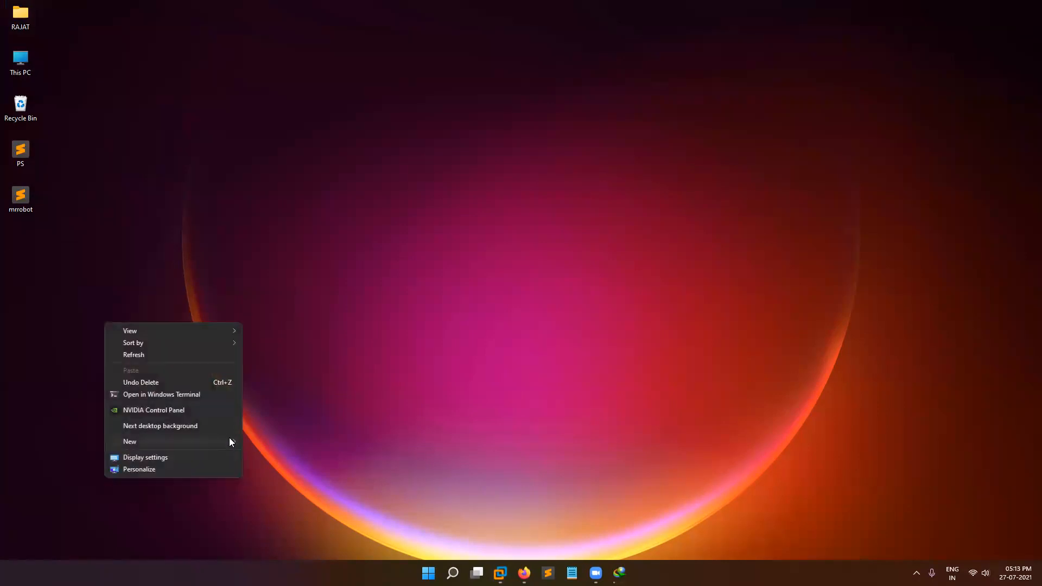
pyautogui.moveTo(238, 441)
pyautogui.click(267, 293)
pyautogui.press('Return')
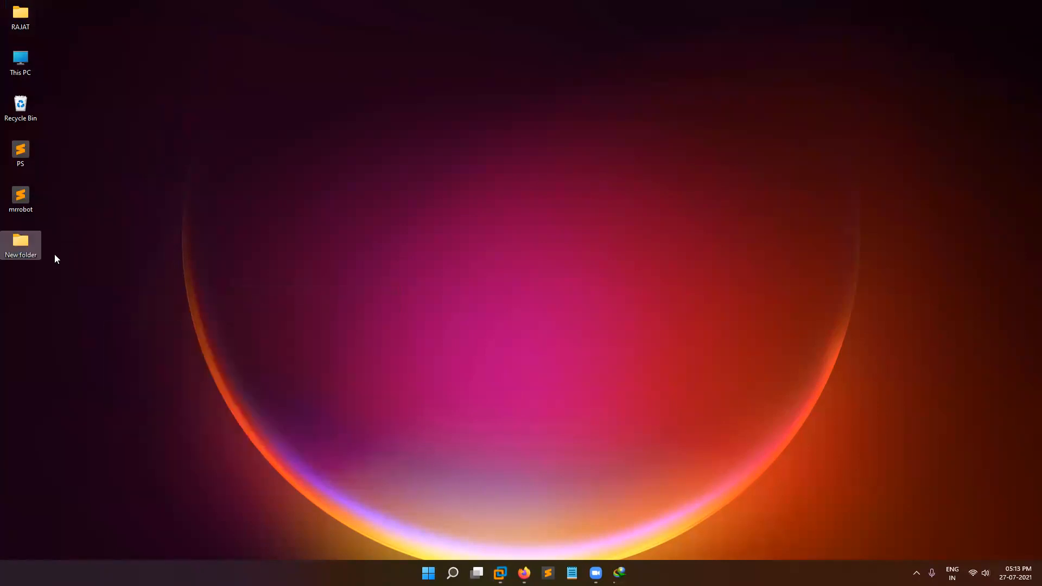
# Check that New folder is empty, then switch back to VMware Workstation.
pyautogui.doubleClick(12, 250)
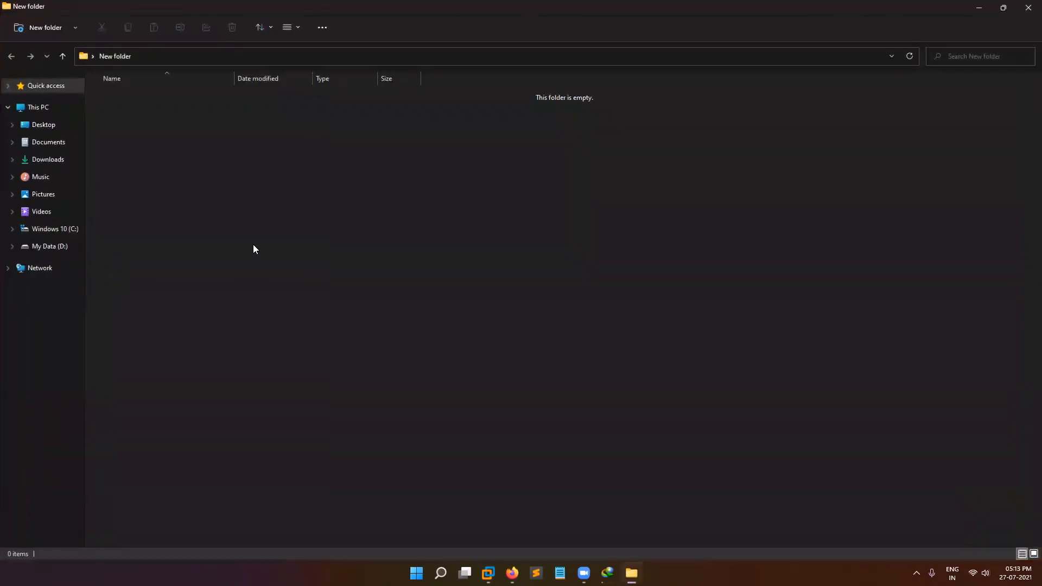
pyautogui.click(1027, 7)
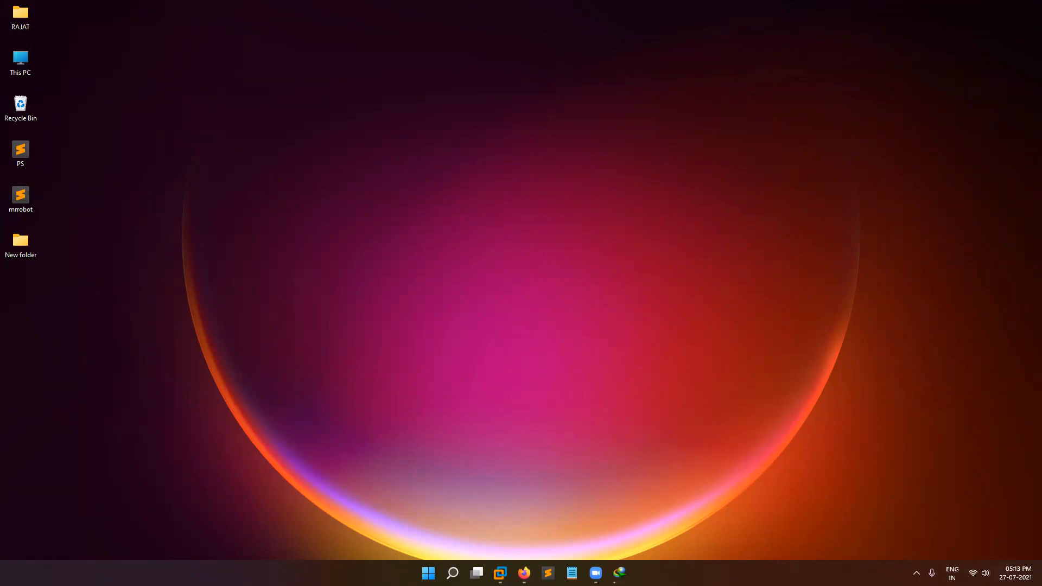
pyautogui.click(500, 573)
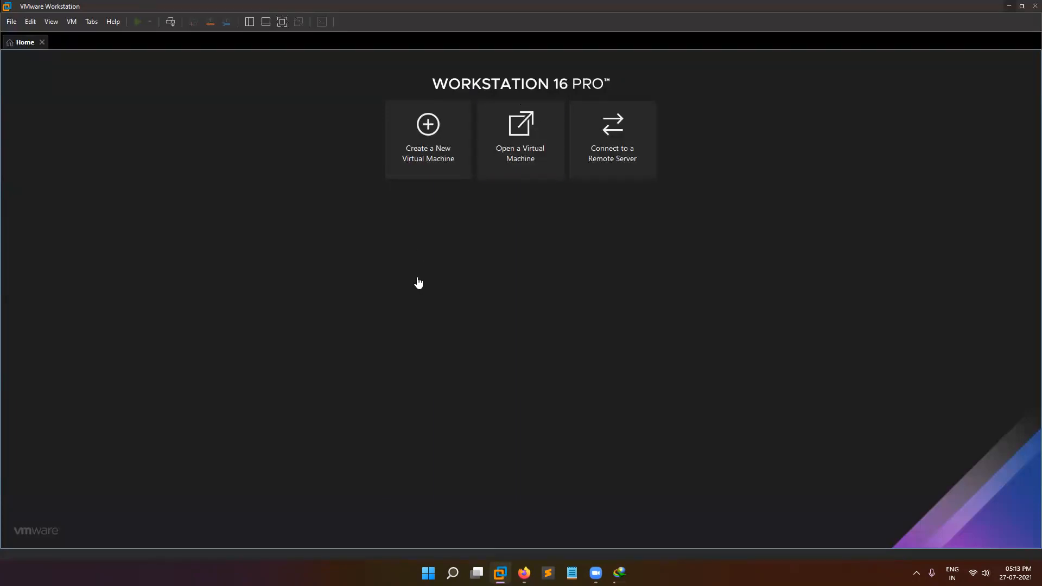
pyautogui.click(1009, 6)
pyautogui.doubleClick(35, 68)
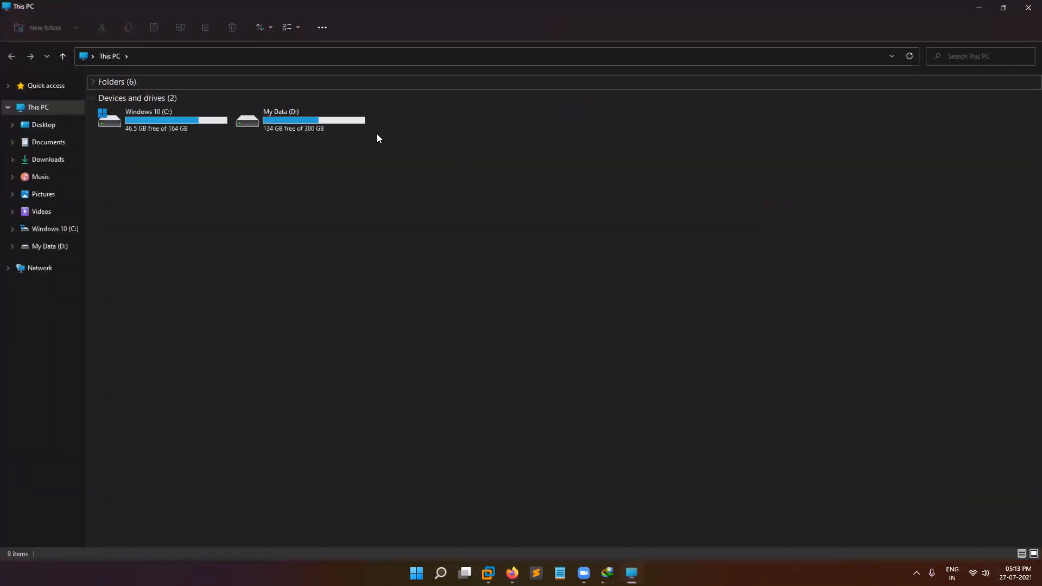
pyautogui.doubleClick(320, 129)
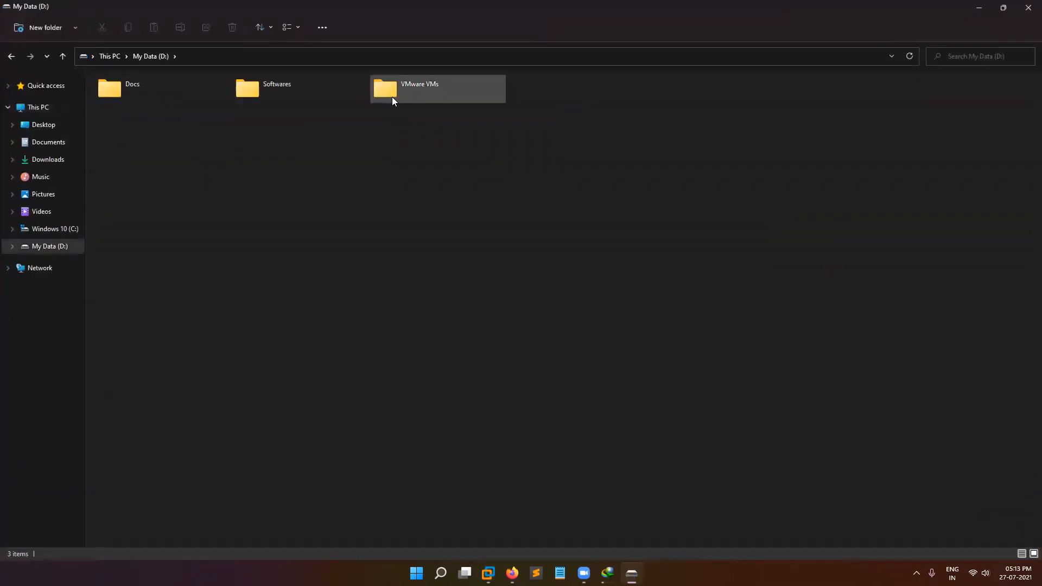
pyautogui.moveTo(437, 92)
pyautogui.hotkey('alt', 'F4')
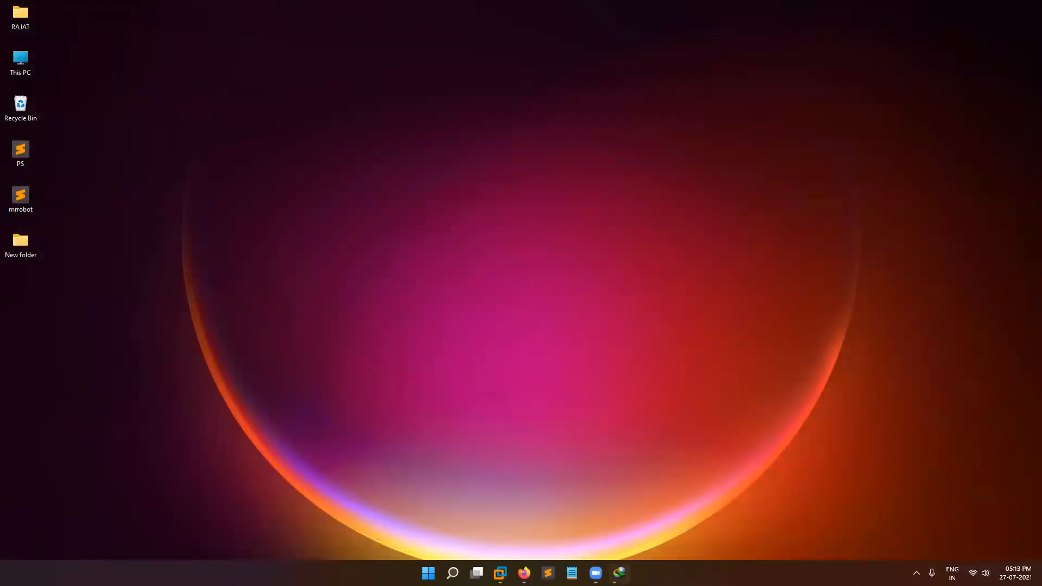
pyautogui.click(500, 573)
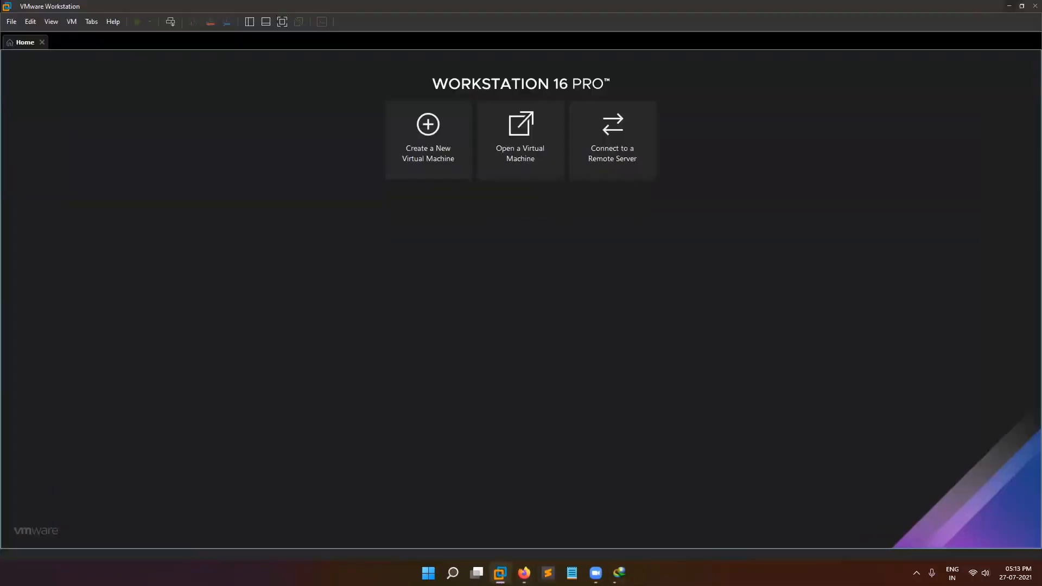
# Set the default virtual machine location in Preferences to D:\VMware VMs.
pyautogui.click(30, 21)
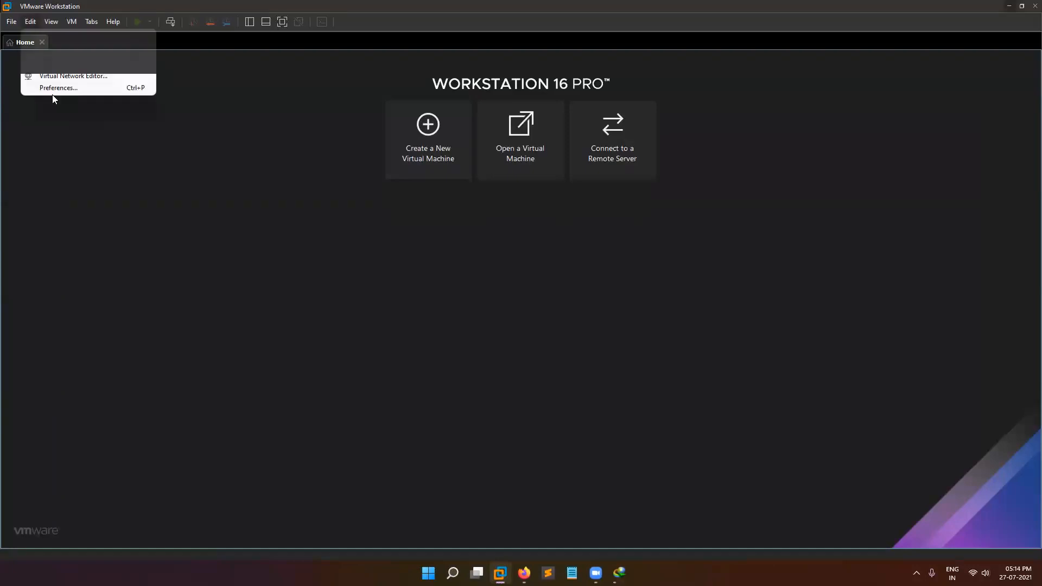
pyautogui.click(56, 88)
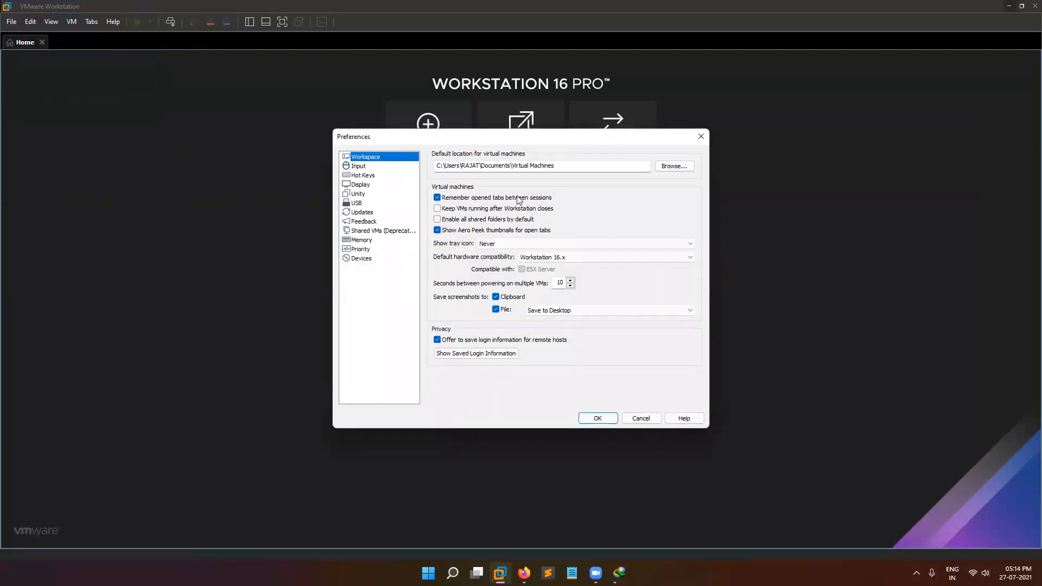
pyautogui.moveTo(556, 165); pyautogui.dragTo(427, 165)
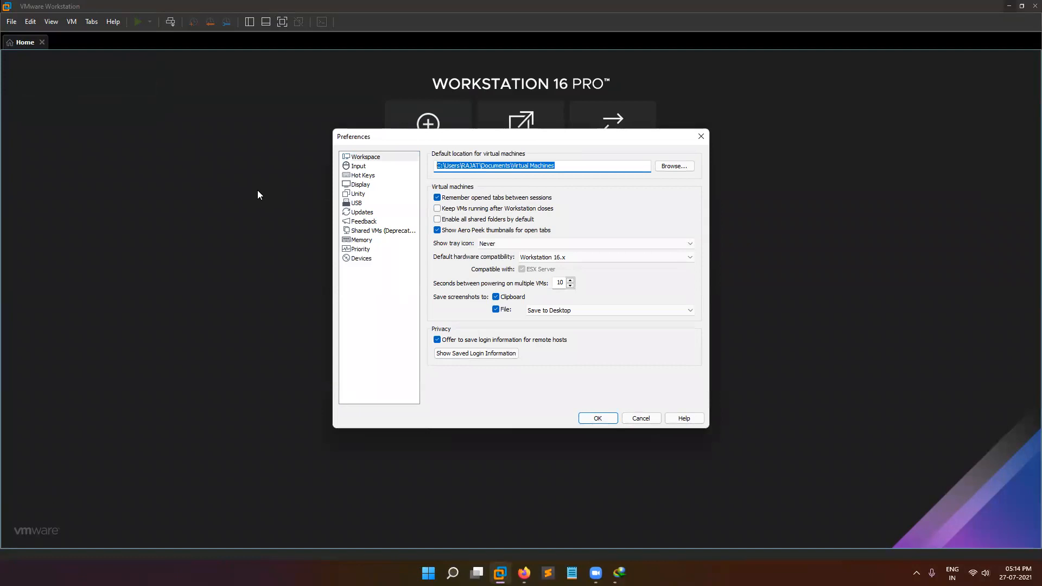
pyautogui.click(673, 165)
pyautogui.scroll(-2, 500, 325)
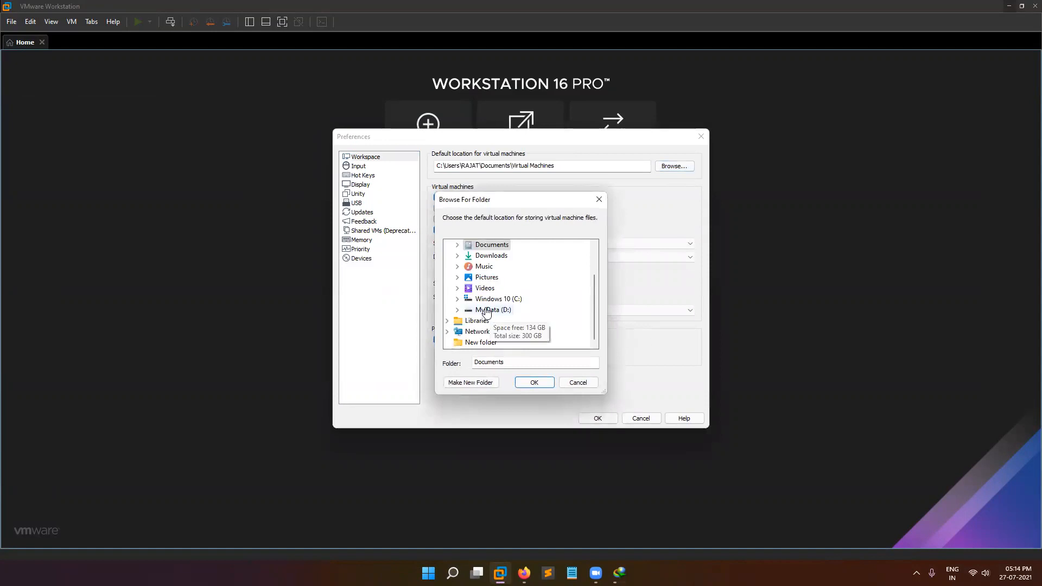
pyautogui.click(490, 310)
pyautogui.doubleClick(504, 342)
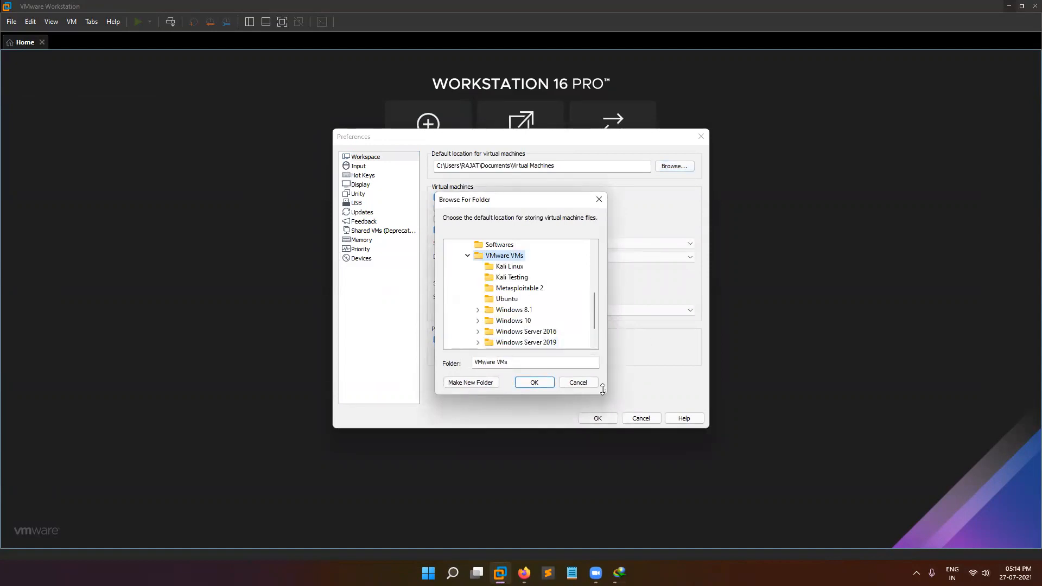
pyautogui.click(542, 385)
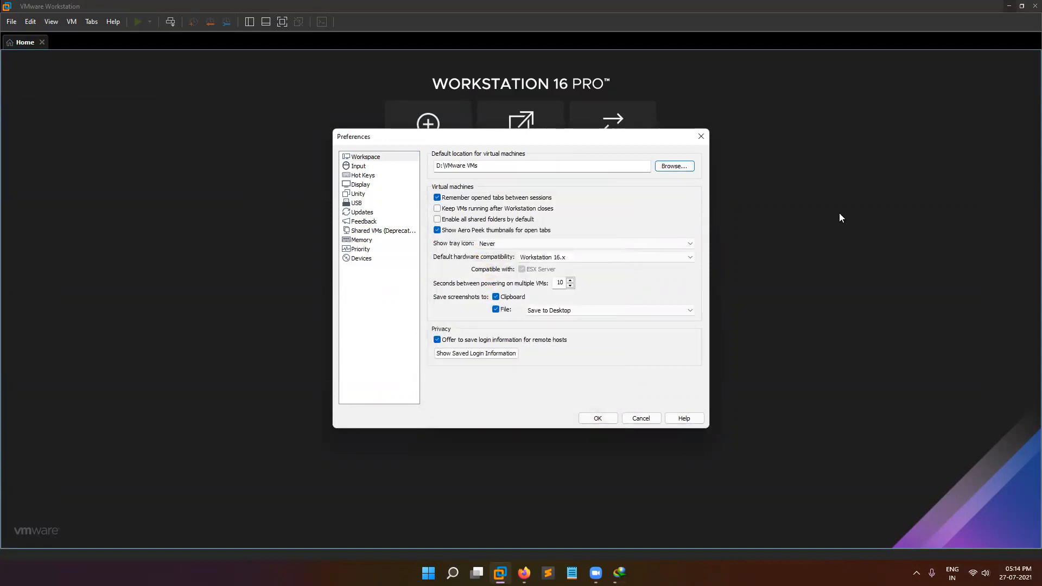
# Check the software update preferences, return to Workspace, and confirm with OK.
pyautogui.click(360, 214)
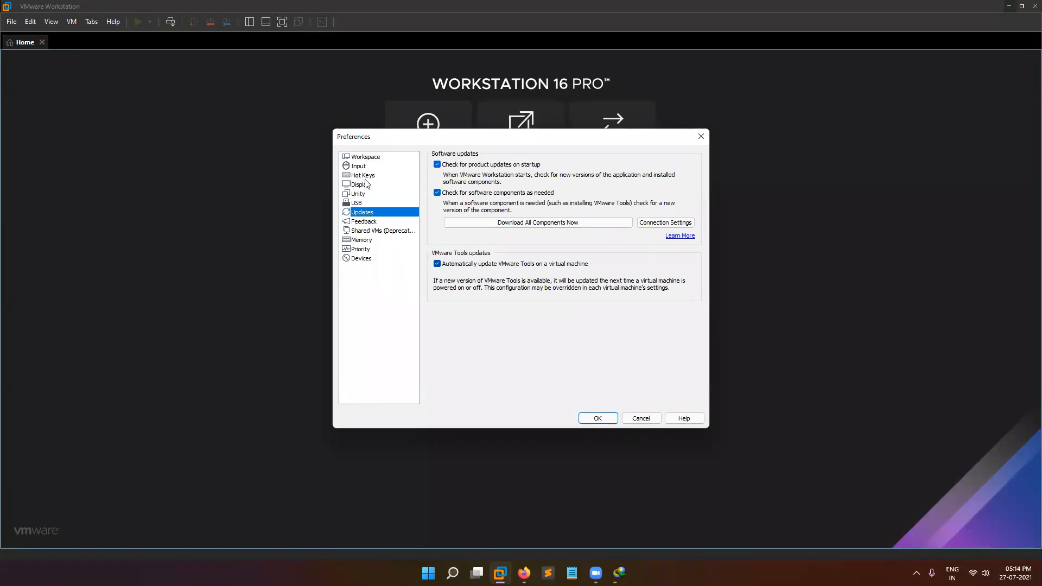
pyautogui.click(365, 157)
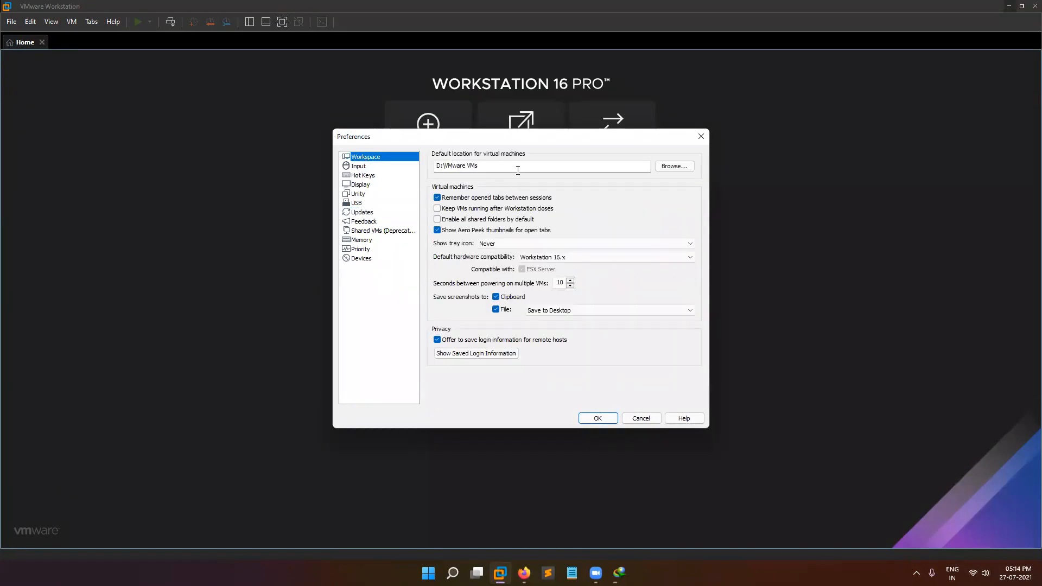
pyautogui.click(598, 418)
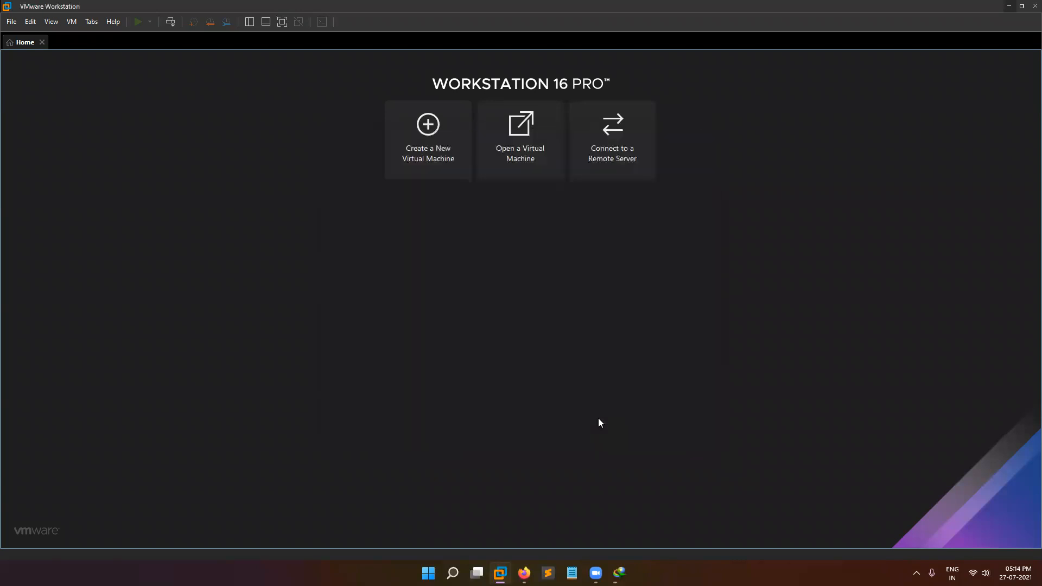
# Start a Typical new virtual machine using the Kali installer ISO from Downloads.
pyautogui.click(415, 158)
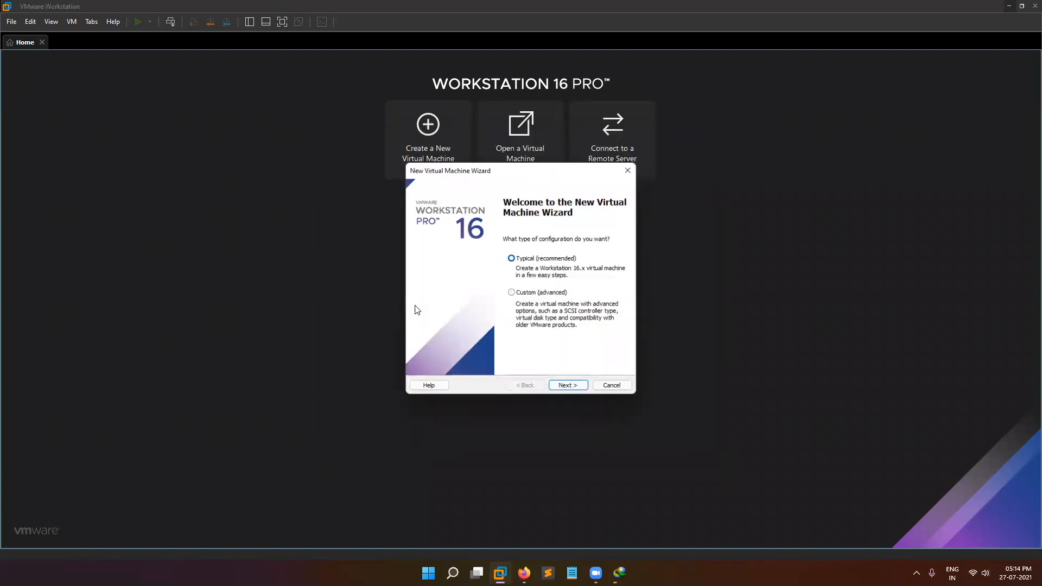
pyautogui.click(568, 386)
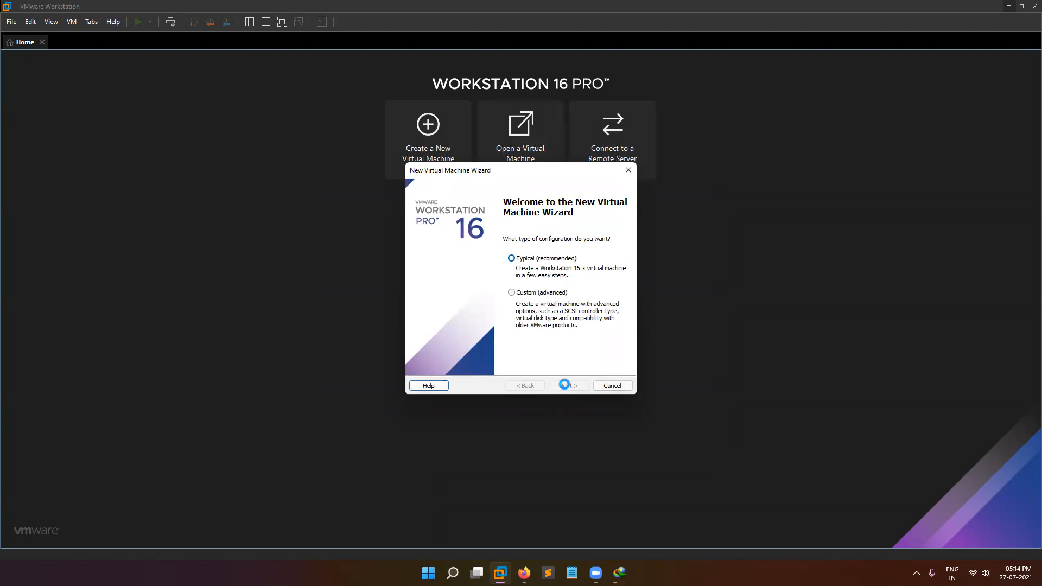
pyautogui.click(600, 300)
pyautogui.click(456, 329)
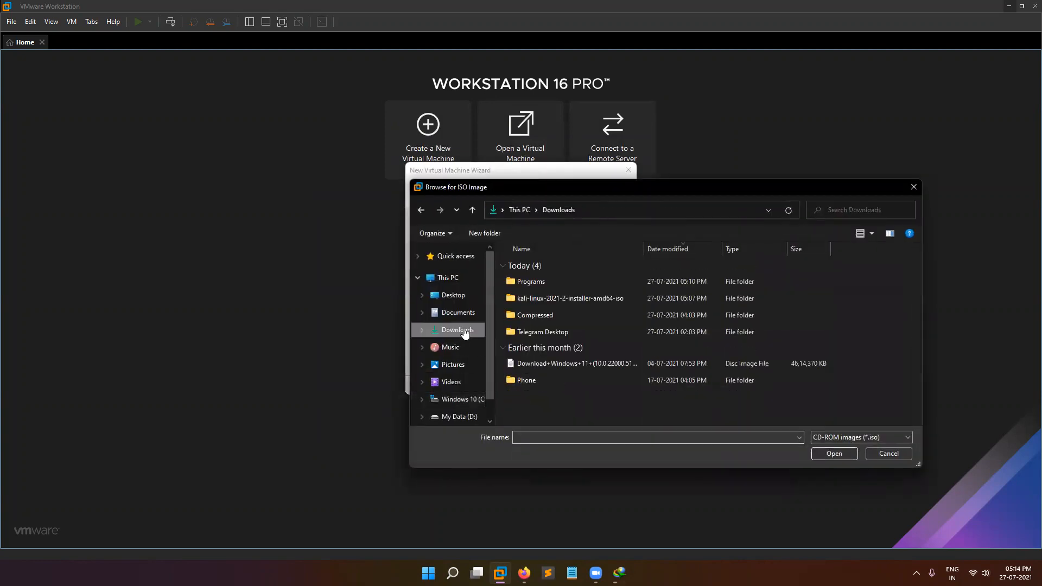
pyautogui.doubleClick(563, 298)
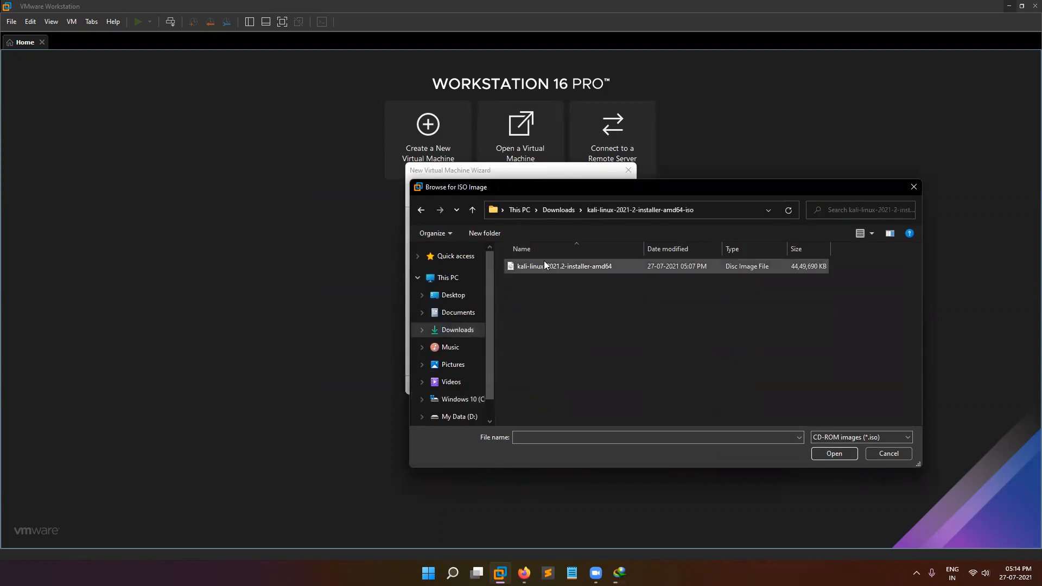
pyautogui.click(544, 266)
pyautogui.click(827, 453)
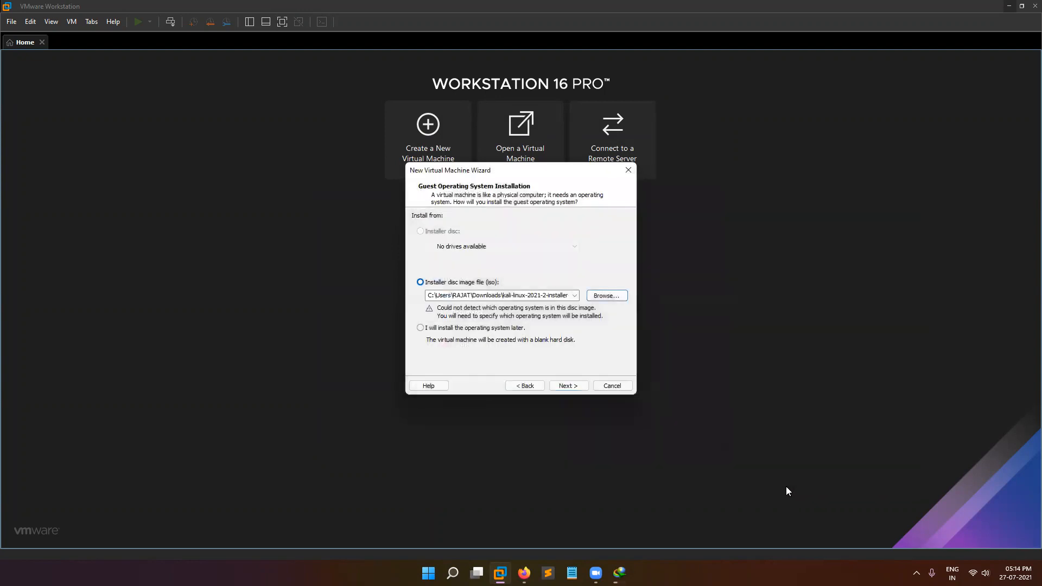
pyautogui.click(566, 386)
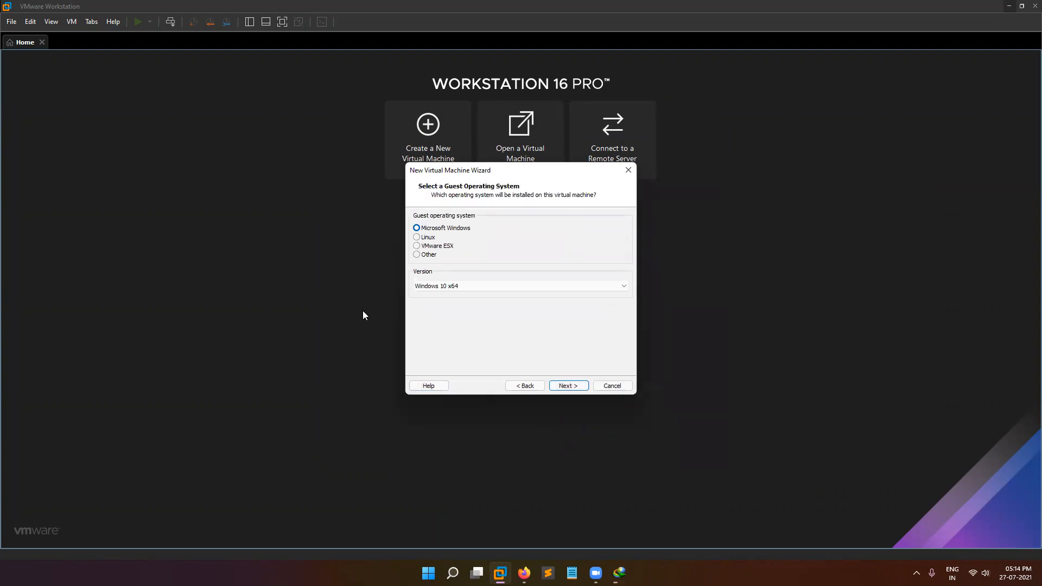
# Set the guest operating system to Linux, Debian 10.x 64-bit.
pyautogui.click(415, 237)
pyautogui.click(438, 287)
pyautogui.scroll(10, 480, 377)
pyautogui.scroll(5, 480, 376)
pyautogui.click(442, 333)
# Store the VM in the Desktop's New folder and advance to the disk capacity page.
pyautogui.click(571, 386)
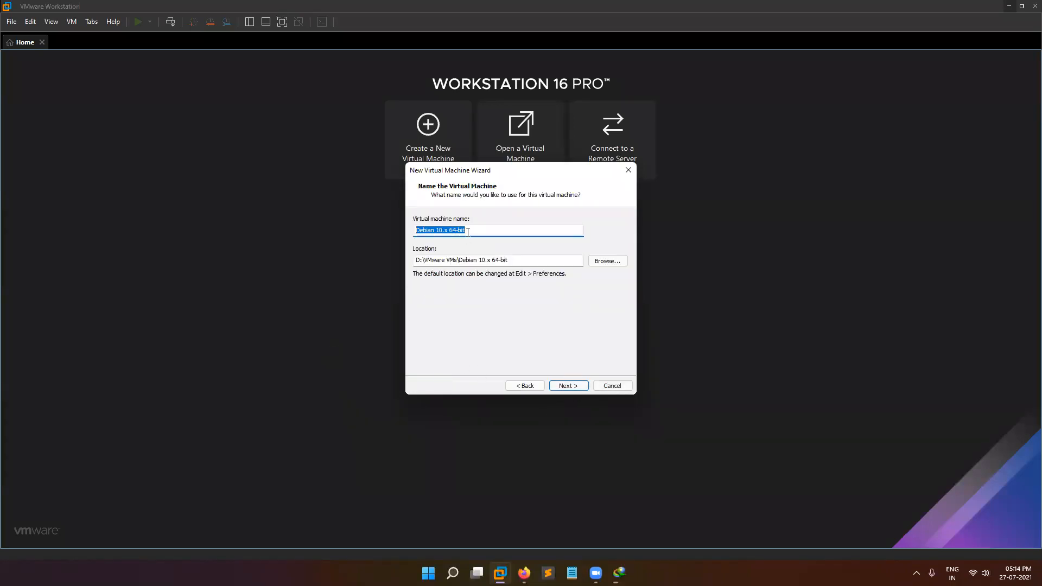
pyautogui.click(613, 264)
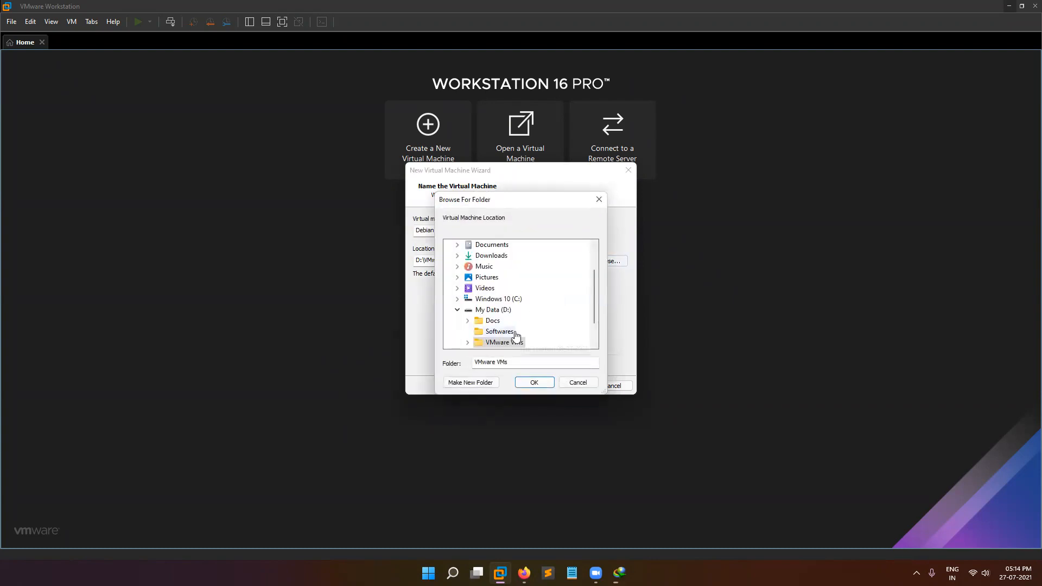
pyautogui.scroll(-1, 517, 326)
pyautogui.scroll(3, 486, 331)
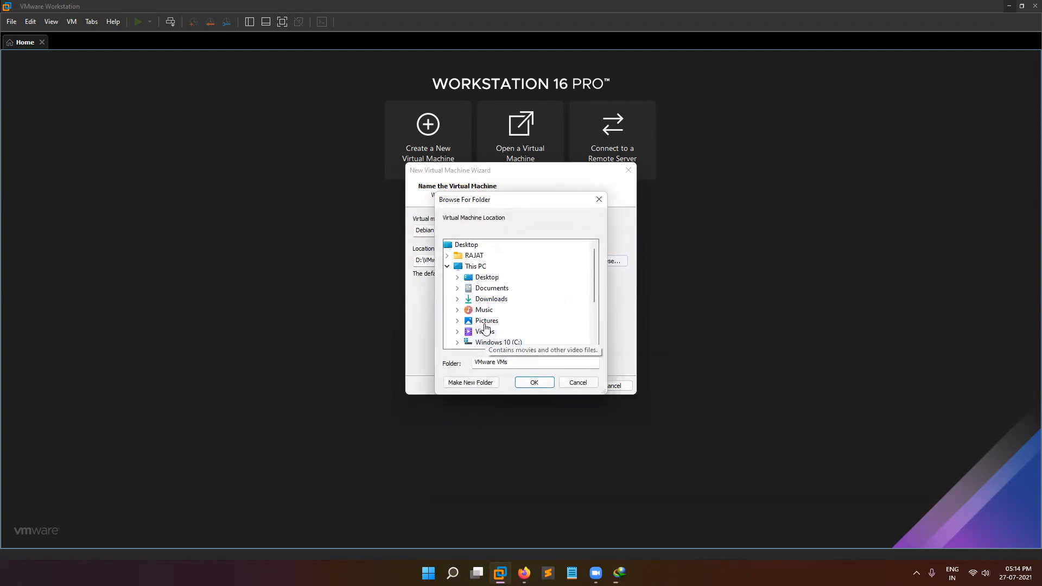
pyautogui.click(481, 278)
pyautogui.click(488, 288)
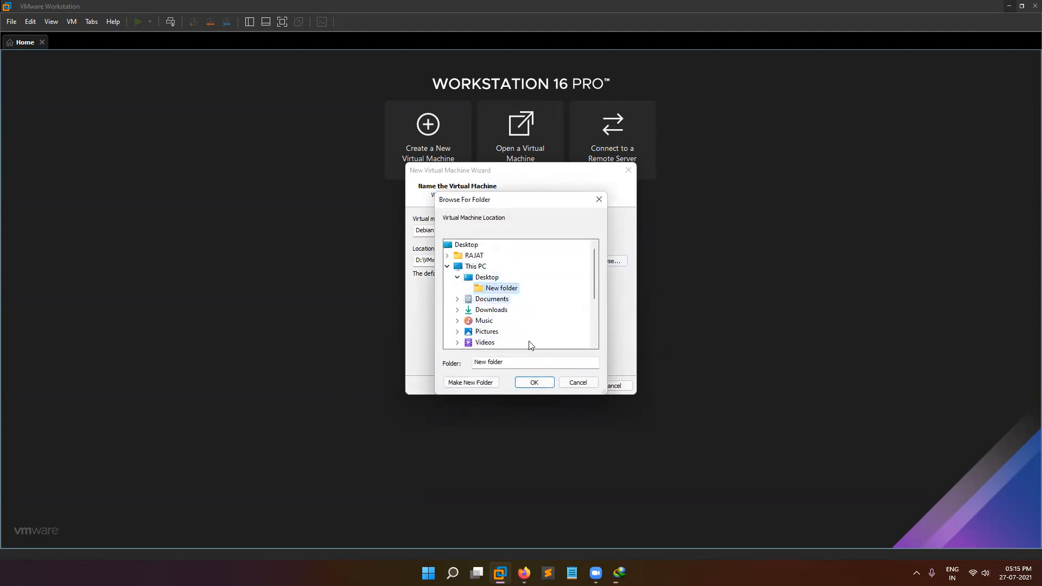
pyautogui.click(534, 383)
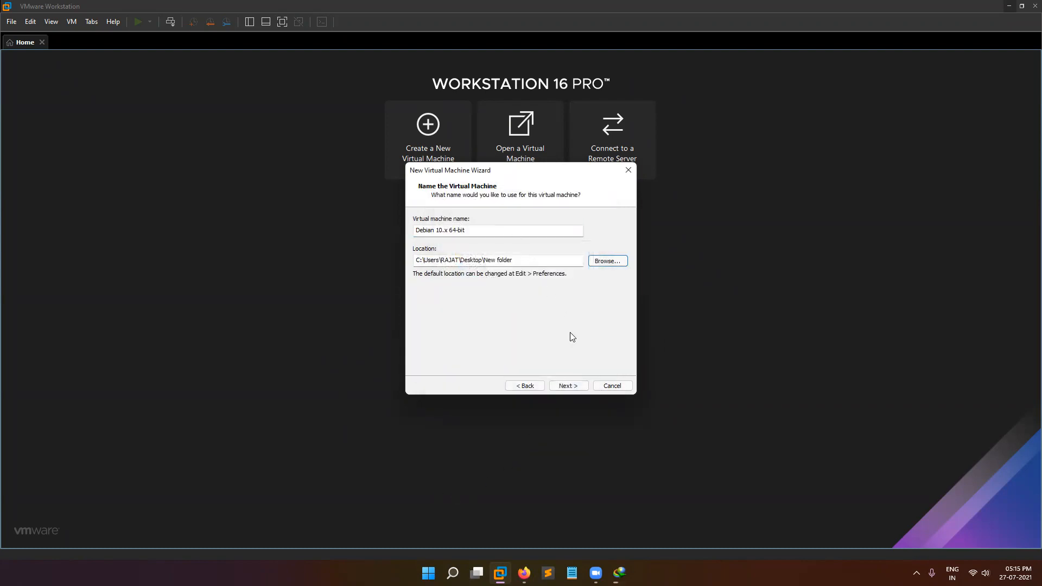
pyautogui.click(568, 386)
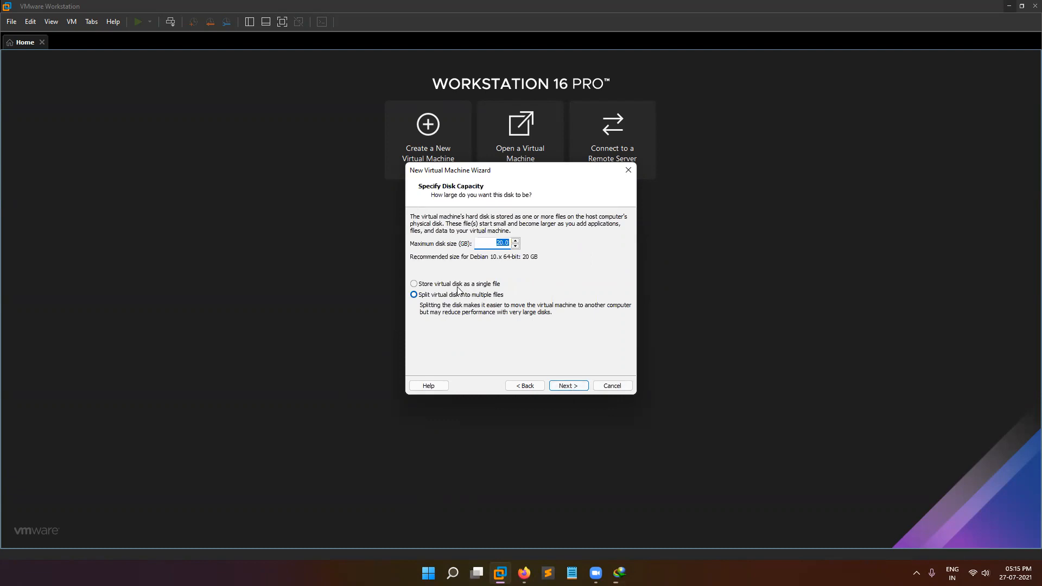
# Give the VM an 80 GB virtual disk stored as a single file, then customize hardware.
pyautogui.click(414, 284)
pyautogui.click(499, 242)
pyautogui.click(568, 386)
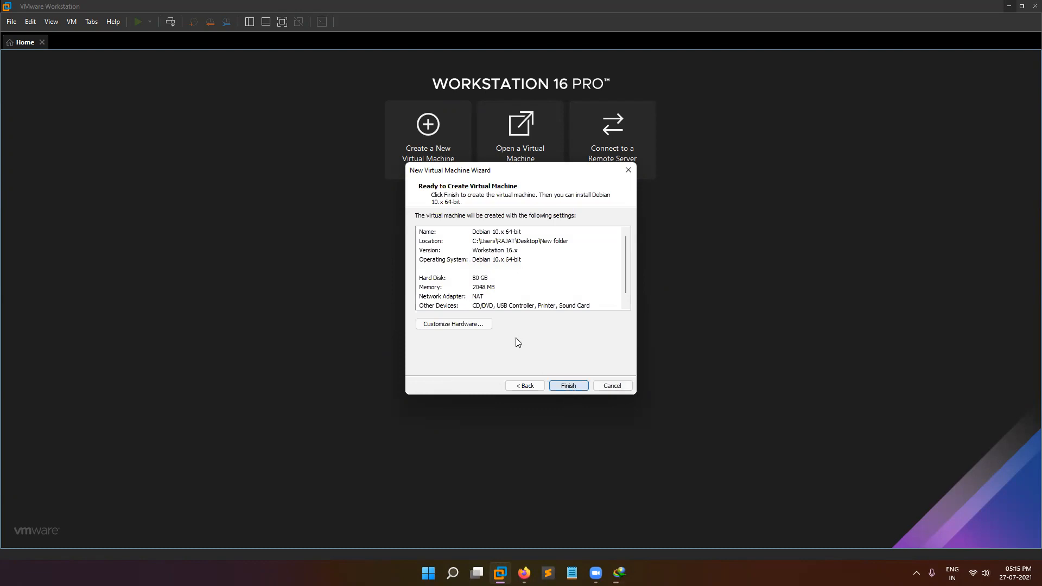
pyautogui.click(471, 329)
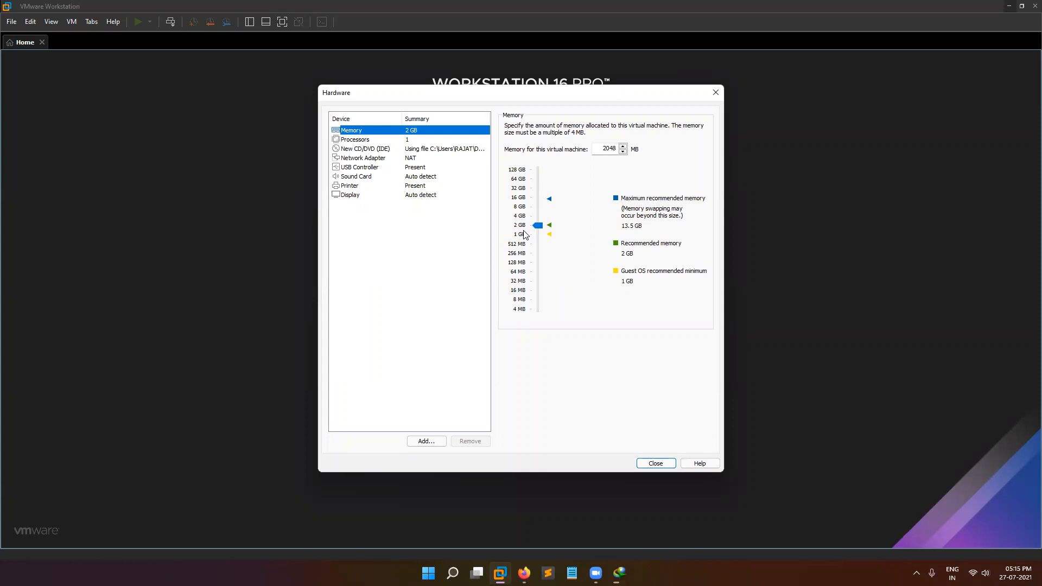
# Set the VM to 1 processor with 2 cores per processor.
pyautogui.click(362, 142)
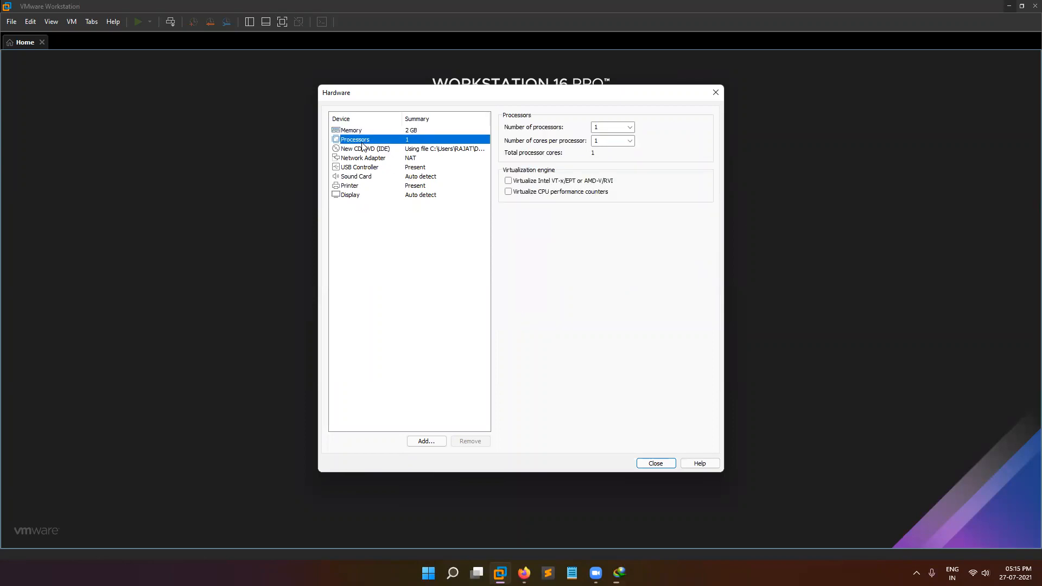
pyautogui.click(631, 127)
pyautogui.click(624, 145)
pyautogui.click(629, 141)
pyautogui.click(623, 158)
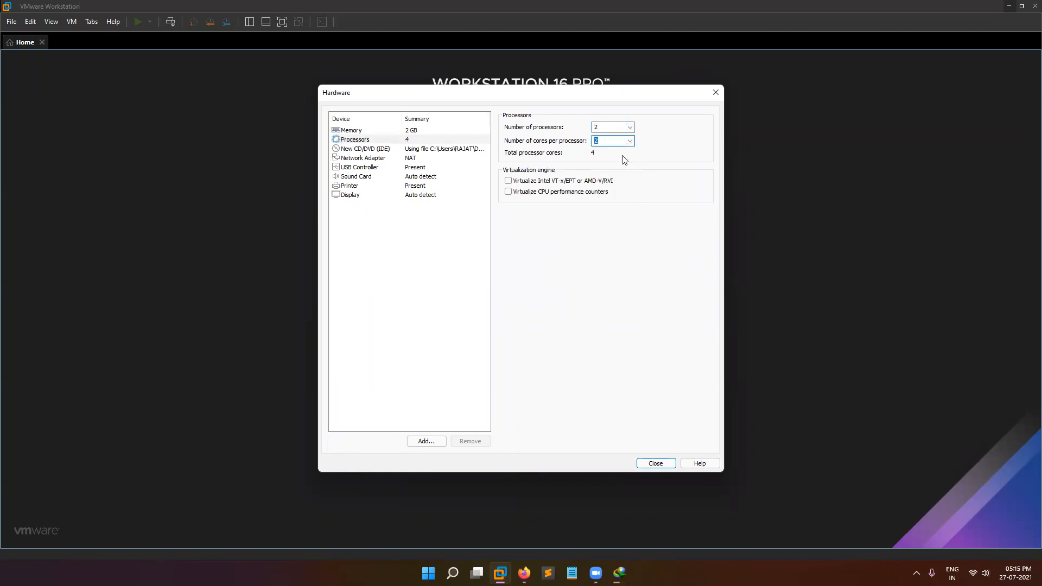
pyautogui.click(630, 128)
pyautogui.click(617, 140)
pyautogui.press('Up')
# Remove the virtual printer, enable Accelerate 3D graphics, and close the Hardware settings.
pyautogui.click(353, 187)
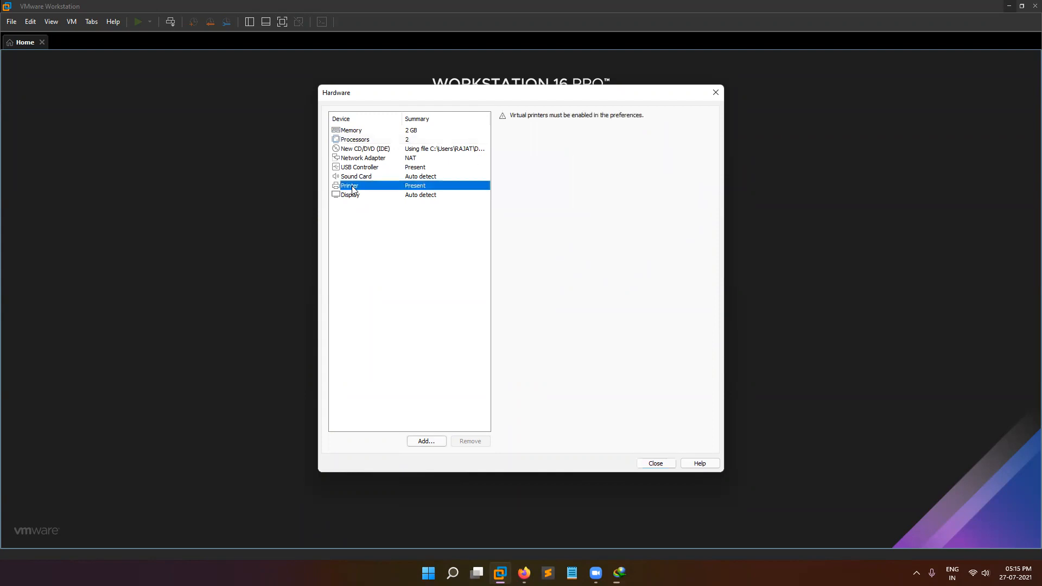
pyautogui.click(470, 441)
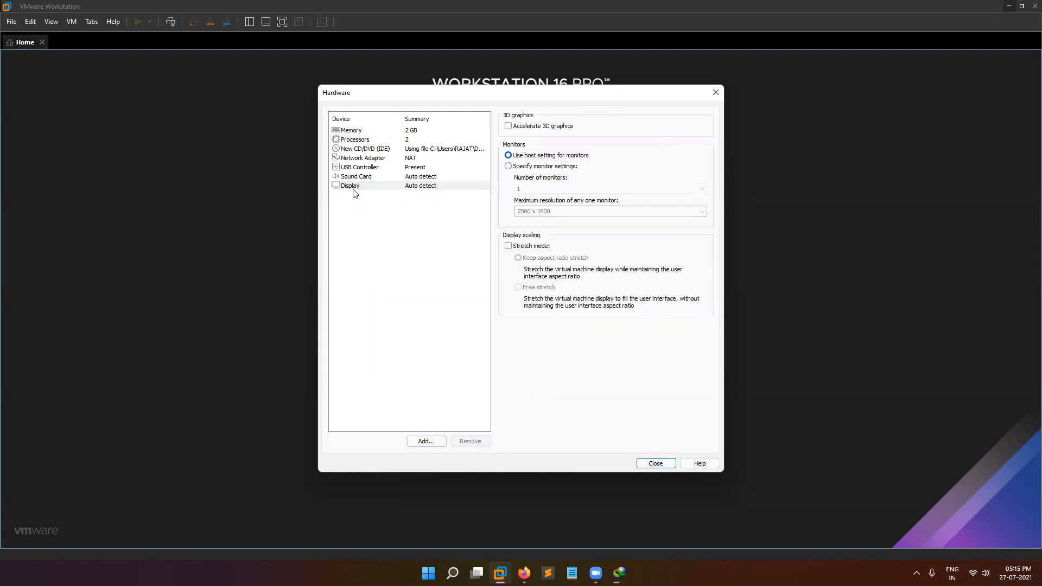
pyautogui.click(509, 127)
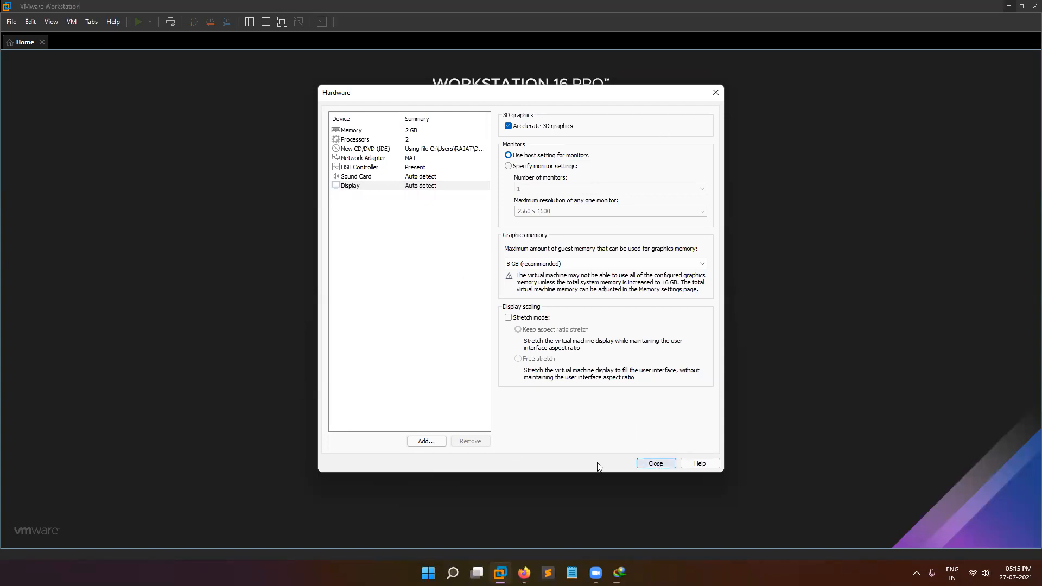
pyautogui.click(655, 464)
# Finish creating the Debian 10.x 64-bit VM, then close the Home tab.
pyautogui.click(569, 386)
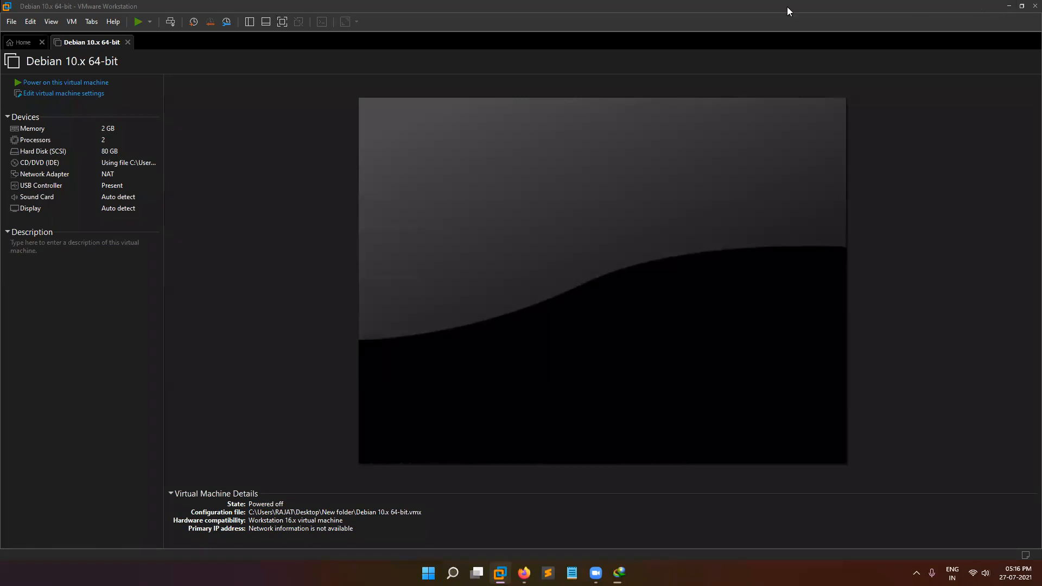
pyautogui.click(42, 42)
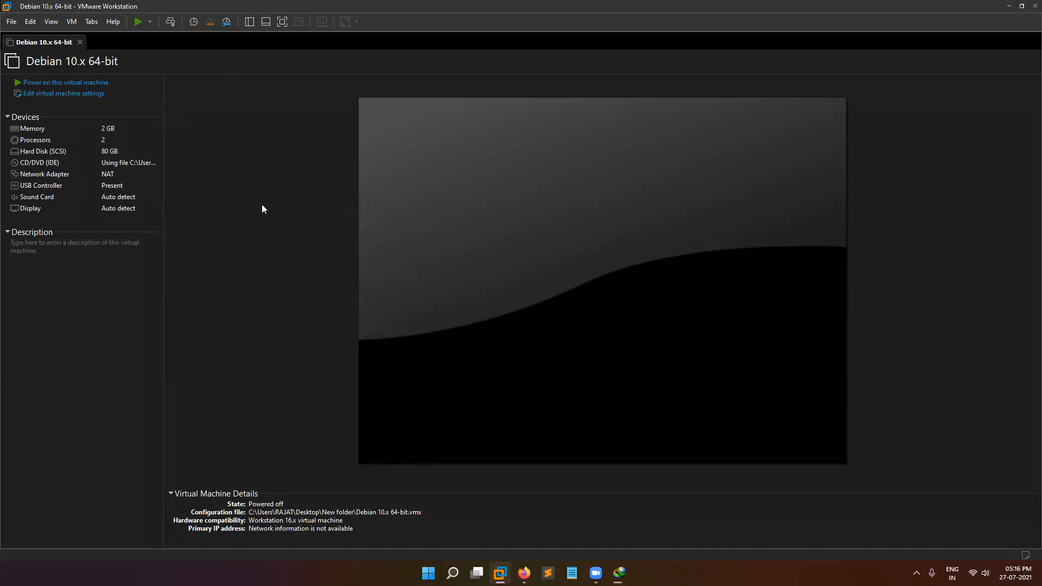
# Power on the VM, dismiss the installation reminder, and start Graphical install.
pyautogui.click(62, 84)
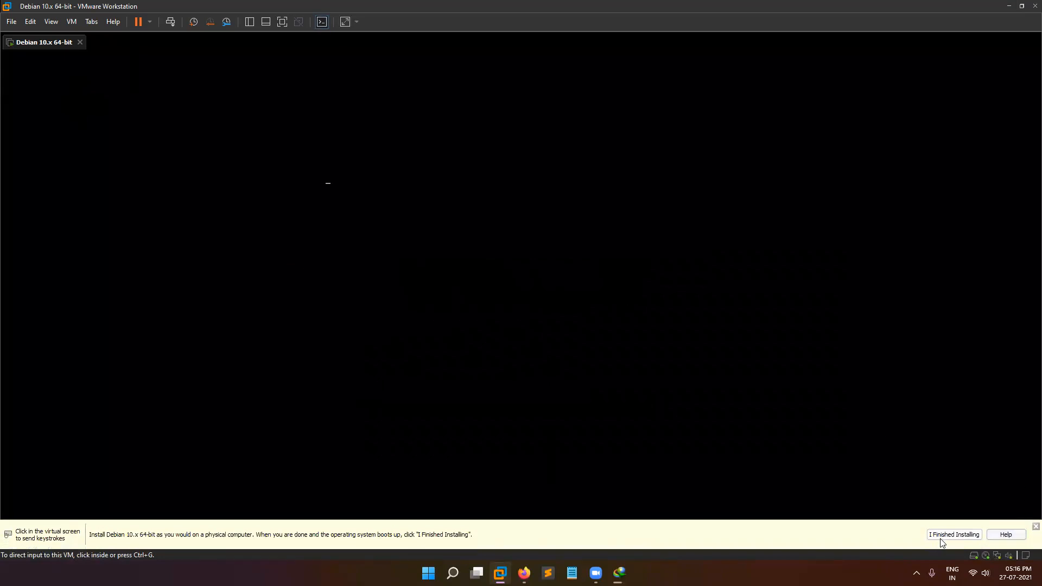
pyautogui.click(1036, 527)
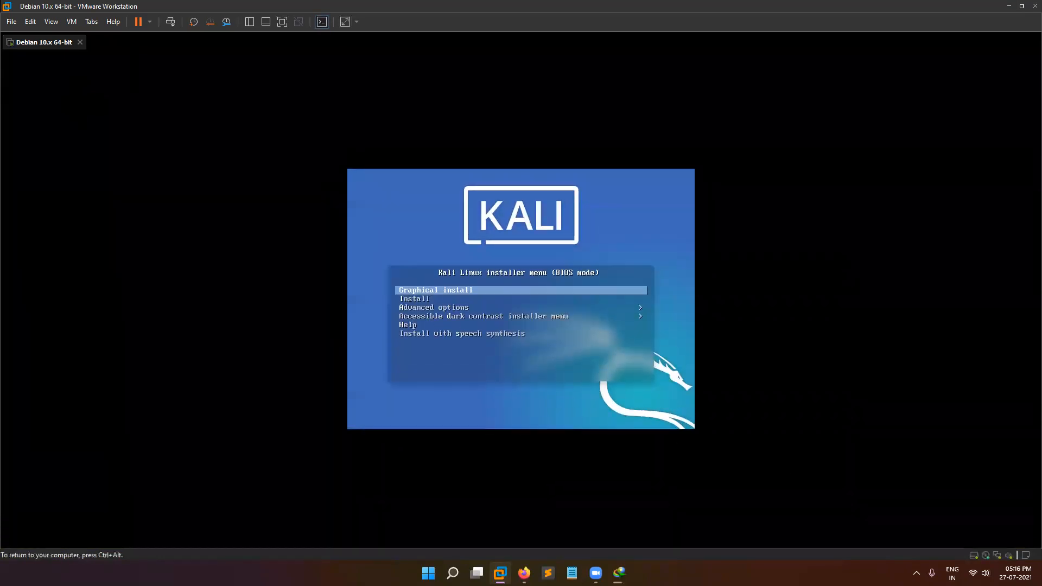
pyautogui.press('Return')
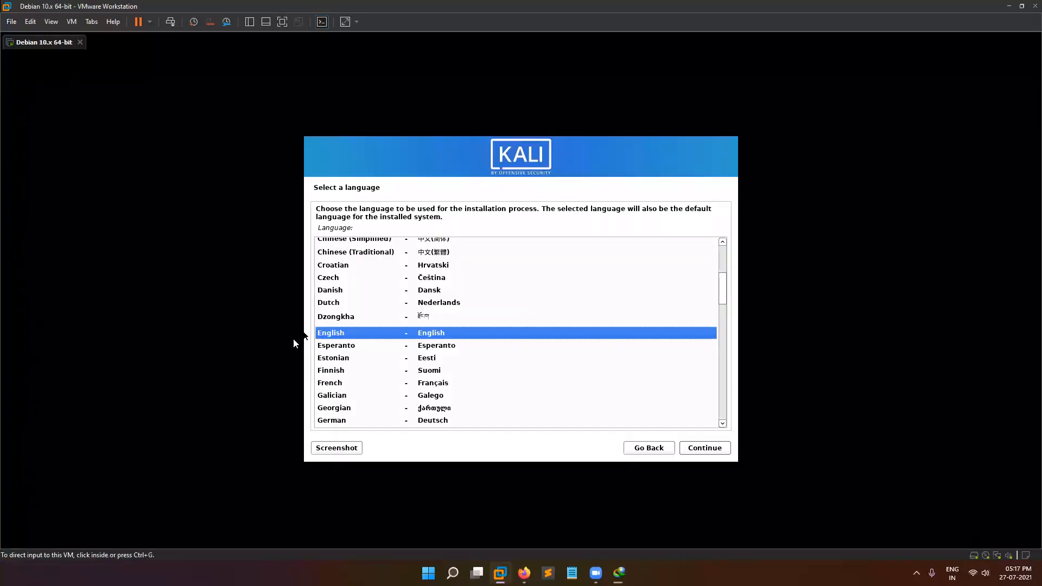
# Choose India as the installer location and accept the default keyboard layout.
pyautogui.click(707, 450)
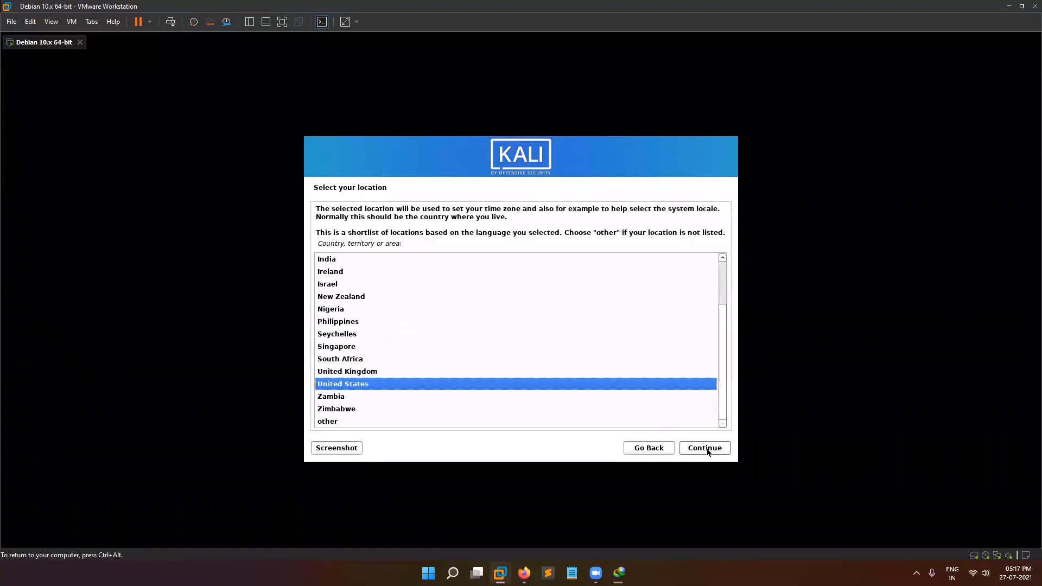
pyautogui.write('i')
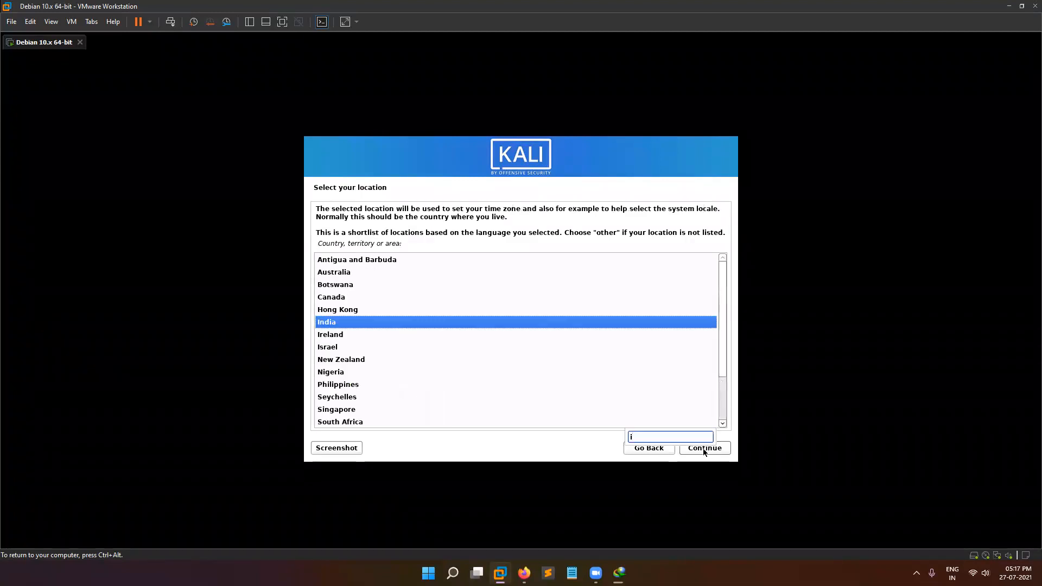
pyautogui.click(704, 449)
pyautogui.click(704, 448)
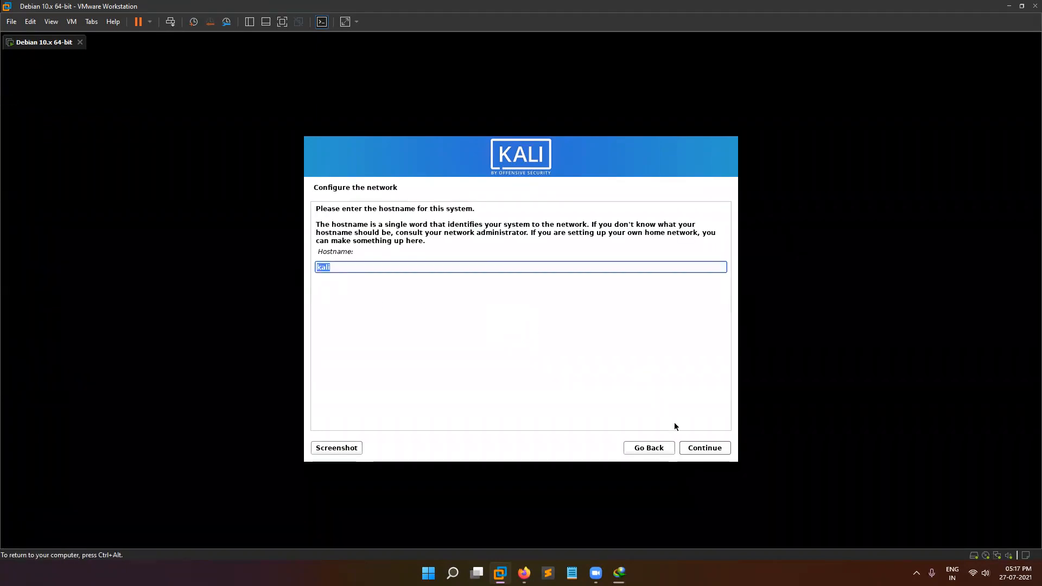
# Keep hostname kali with no domain, and create user kali with full name kali.
pyautogui.click(698, 449)
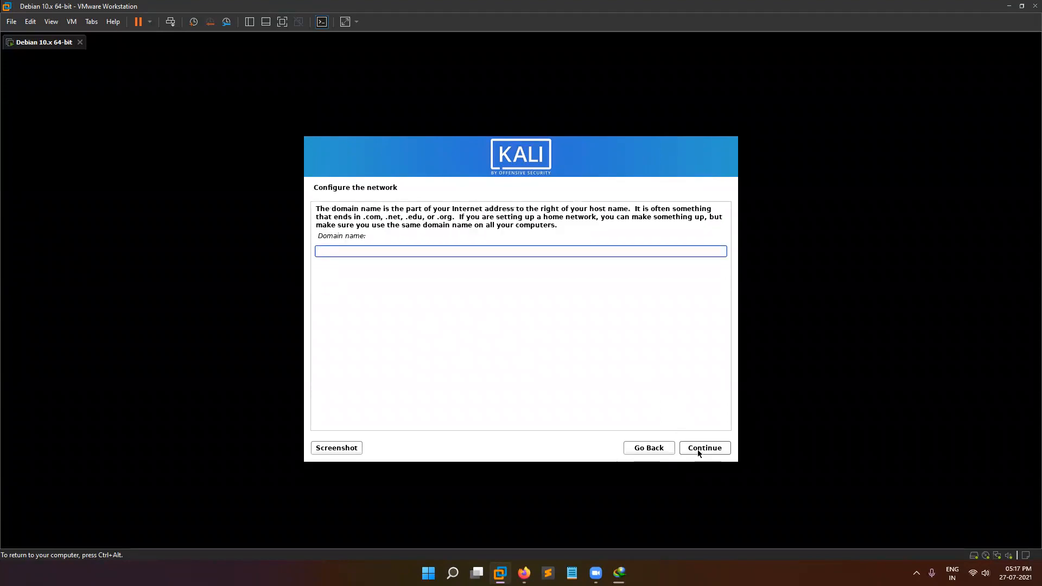
pyautogui.click(698, 449)
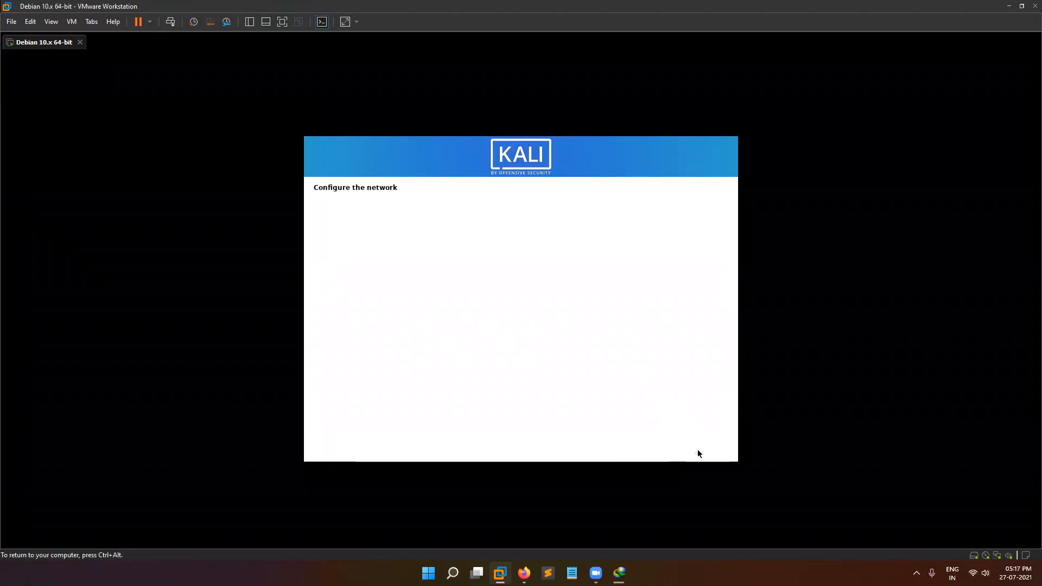
pyautogui.write('kali')
pyautogui.click(698, 450)
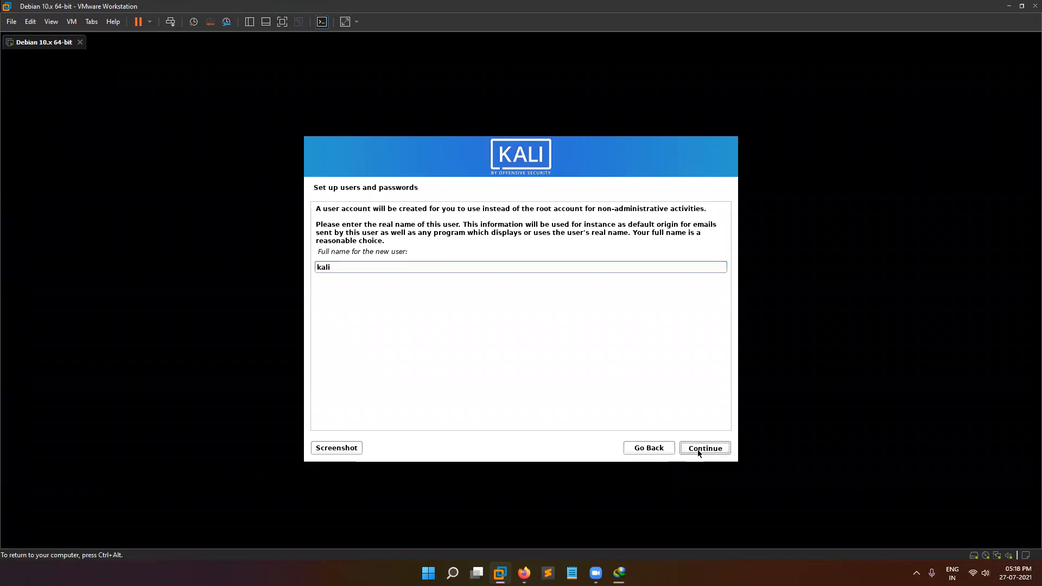
pyautogui.click(698, 450)
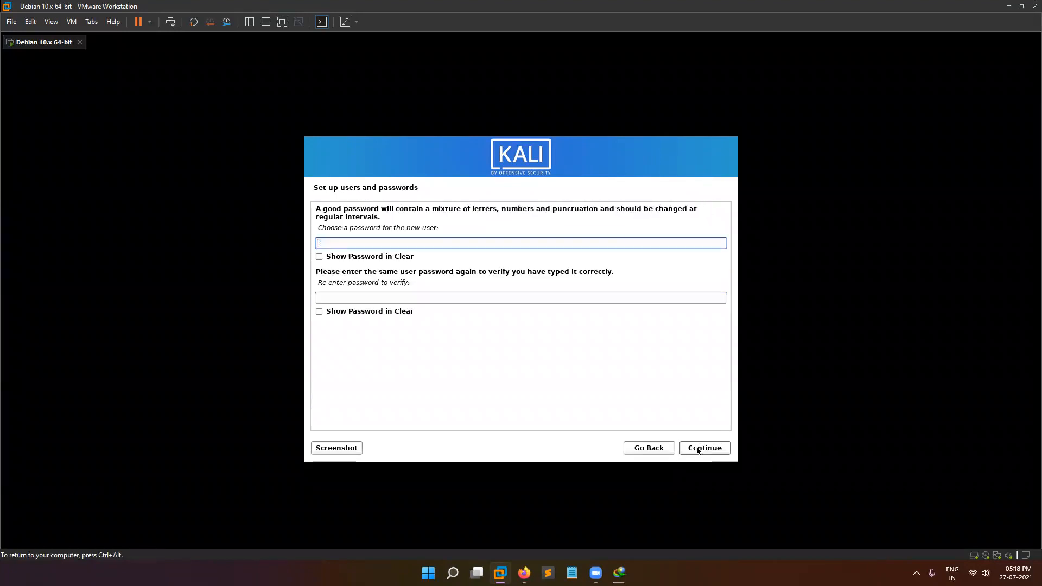
# Set and confirm the new user's password.
pyautogui.write('kal')
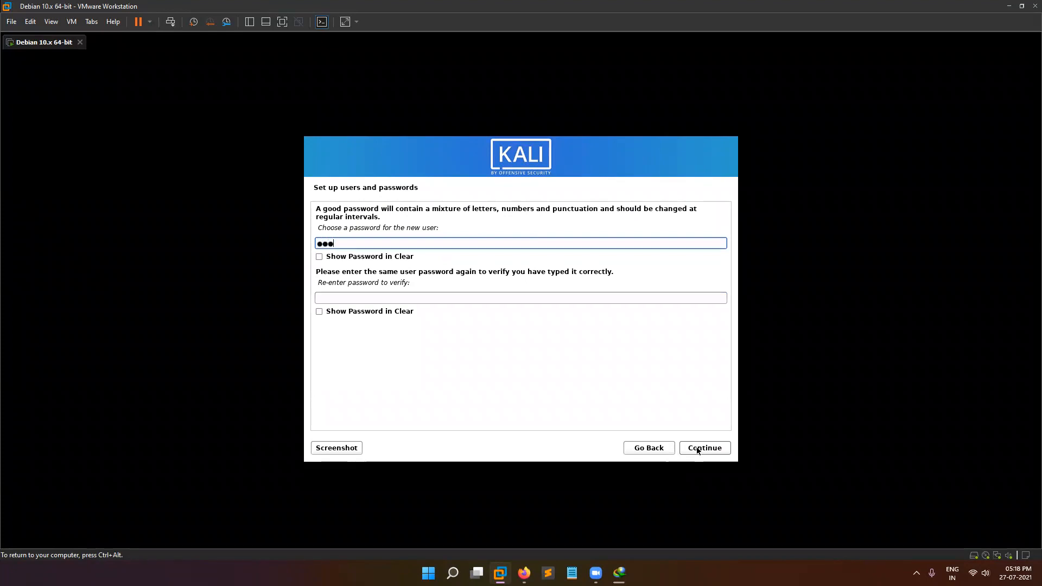
pyautogui.press('BackSpace')
pyautogui.press('BackSpace')
pyautogui.press('BackSpace')
pyautogui.write('kali')
pyautogui.press('Tab')
pyautogui.write('kali')
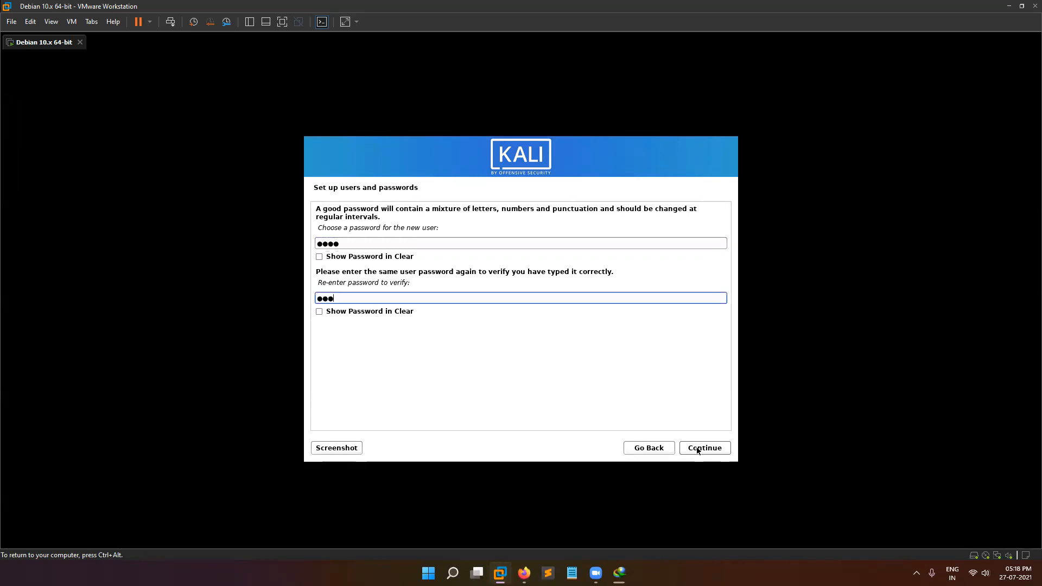
pyautogui.click(698, 449)
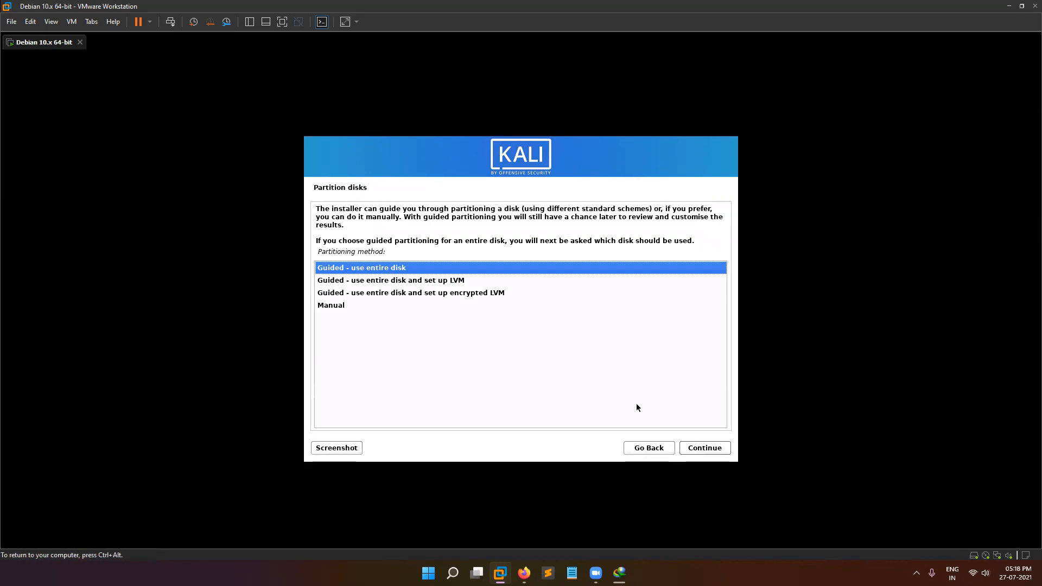
# Guided-partition the whole virtual disk with all files in one partition and write the changes.
pyautogui.click(714, 449)
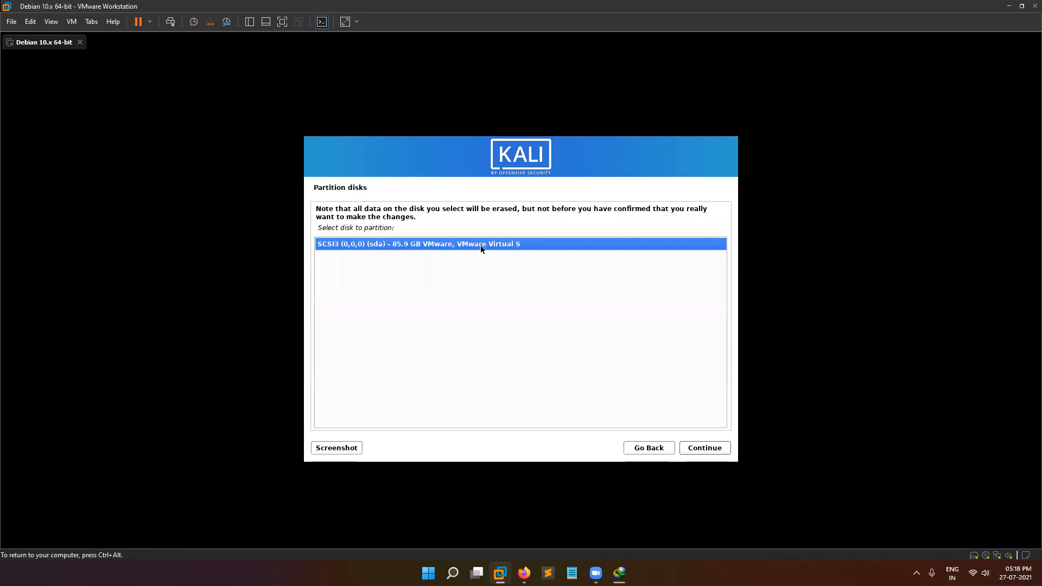
pyautogui.click(684, 448)
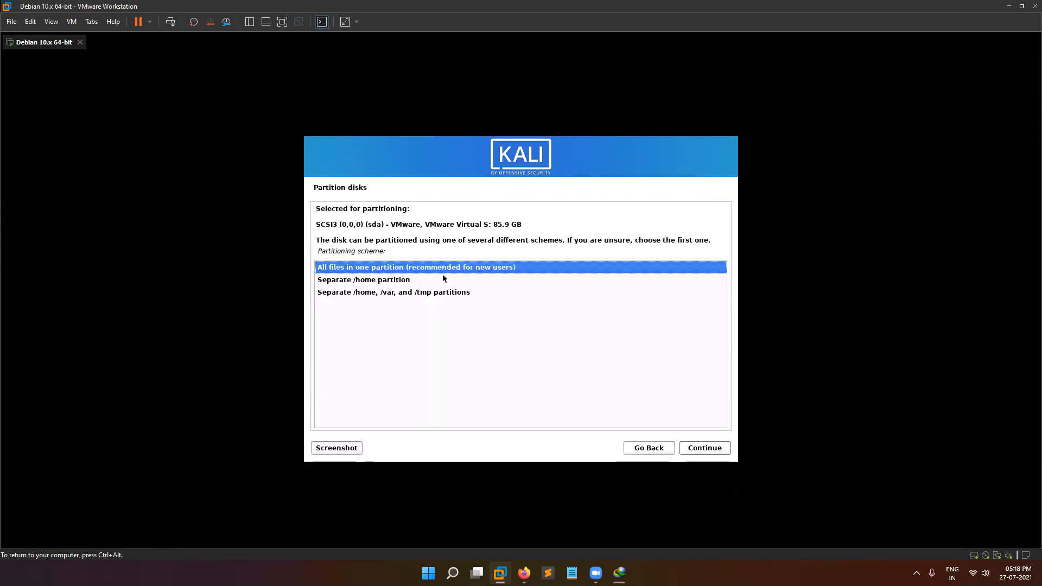
pyautogui.click(703, 449)
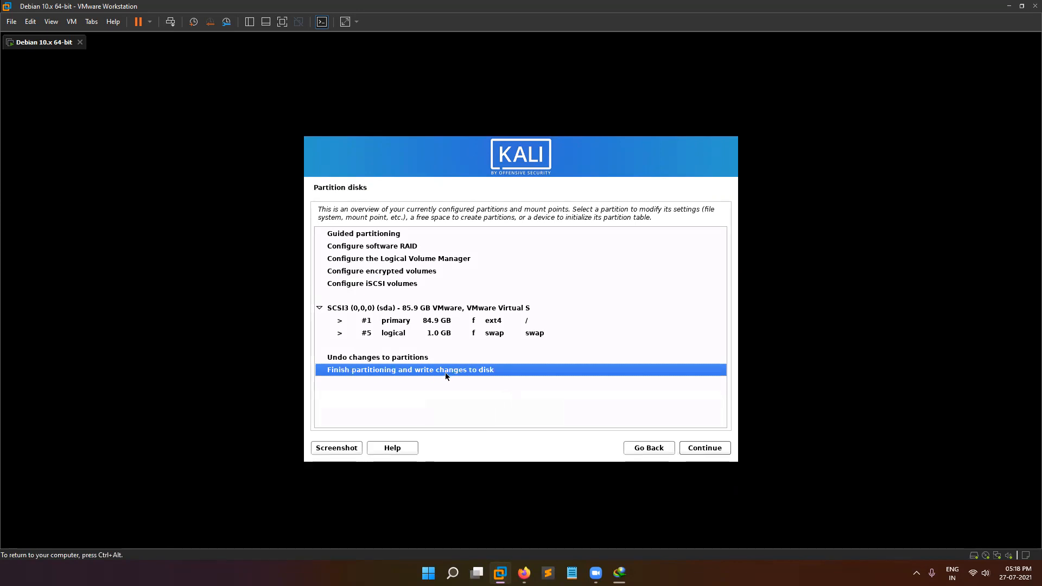
pyautogui.click(711, 448)
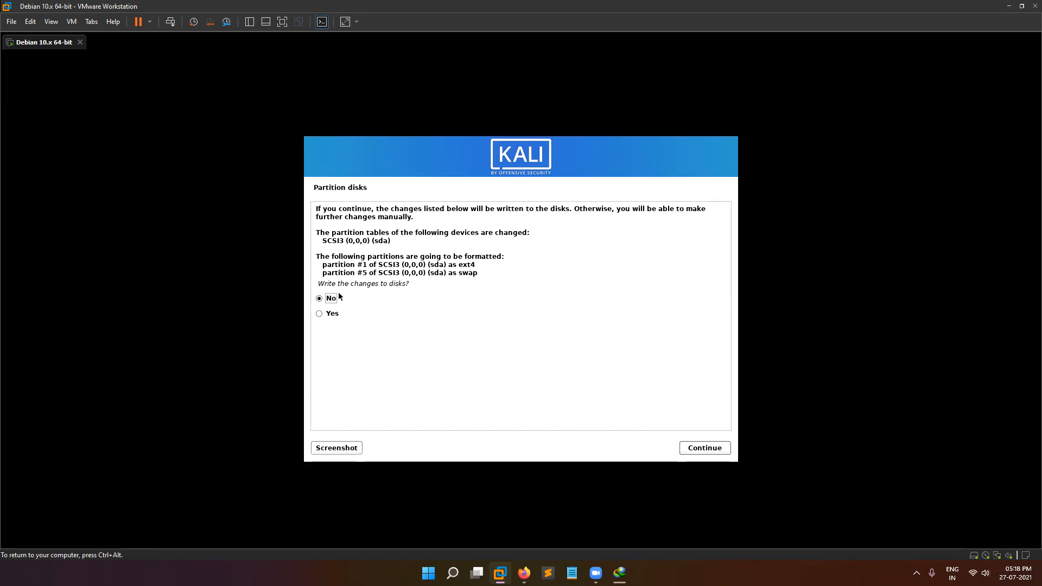
pyautogui.click(331, 314)
pyautogui.click(705, 448)
pyautogui.hotkey('ctrl', 'alt')
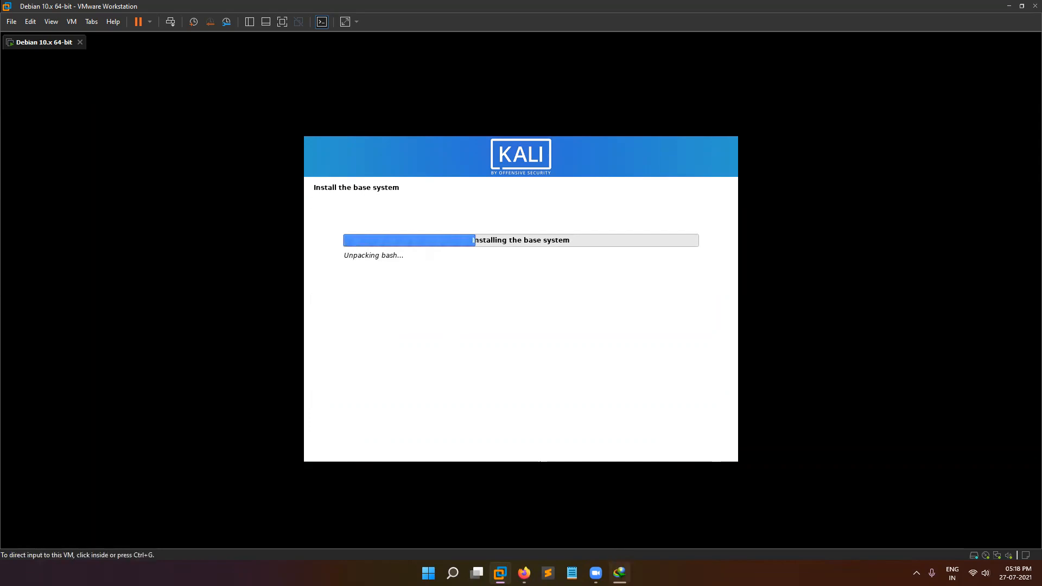
# Wait out the base install, disable the VMware Tools reminder, and close the download-complete notice.
pyautogui.click(620, 573)
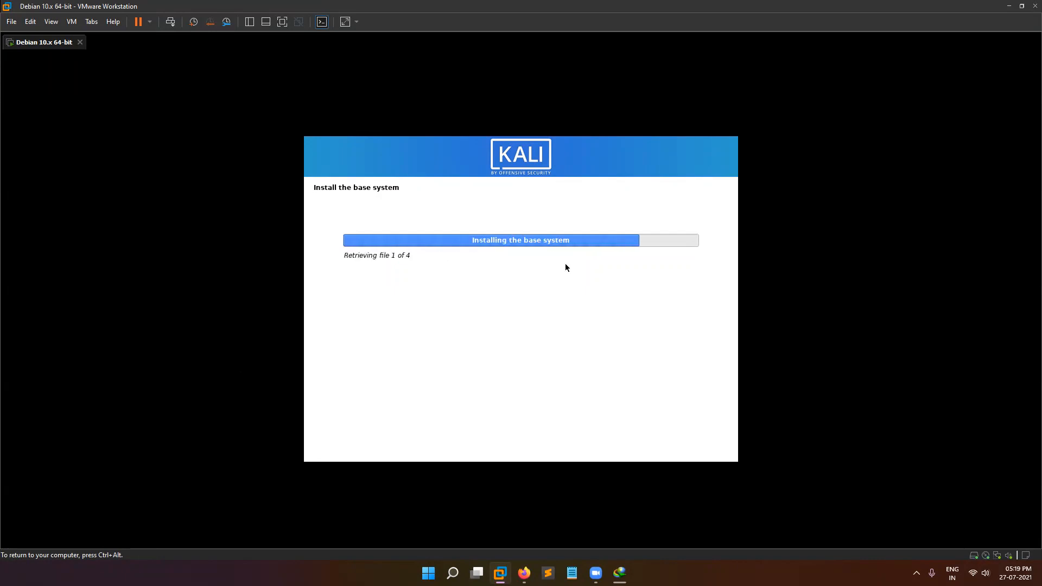
pyautogui.hotkey('ctrl', 'alt')
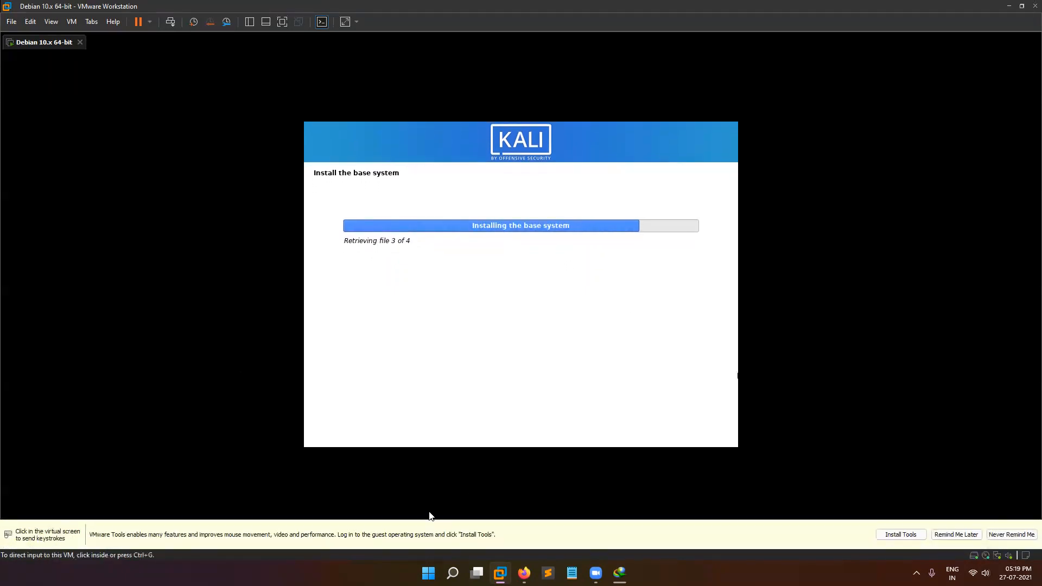
pyautogui.click(1005, 538)
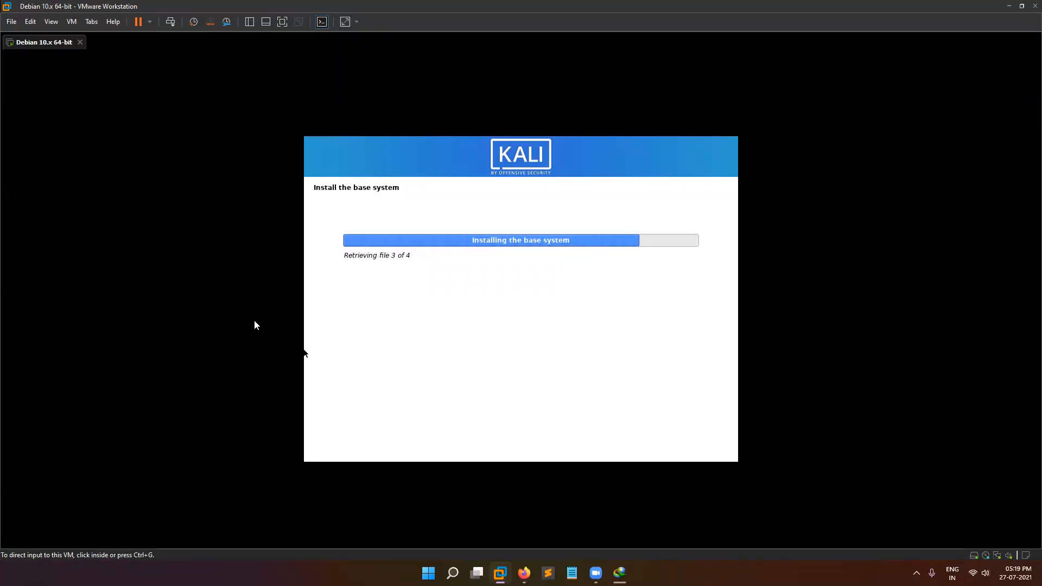
pyautogui.click(632, 321)
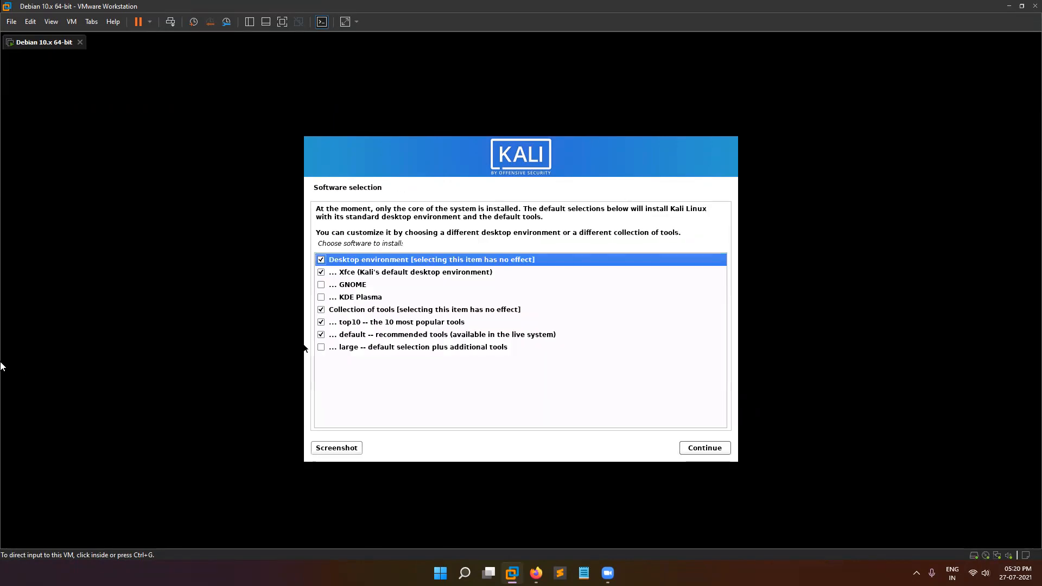
# Swap the Xfce desktop for GNOME, leave large unticked, and start the software install.
pyautogui.click(314, 280)
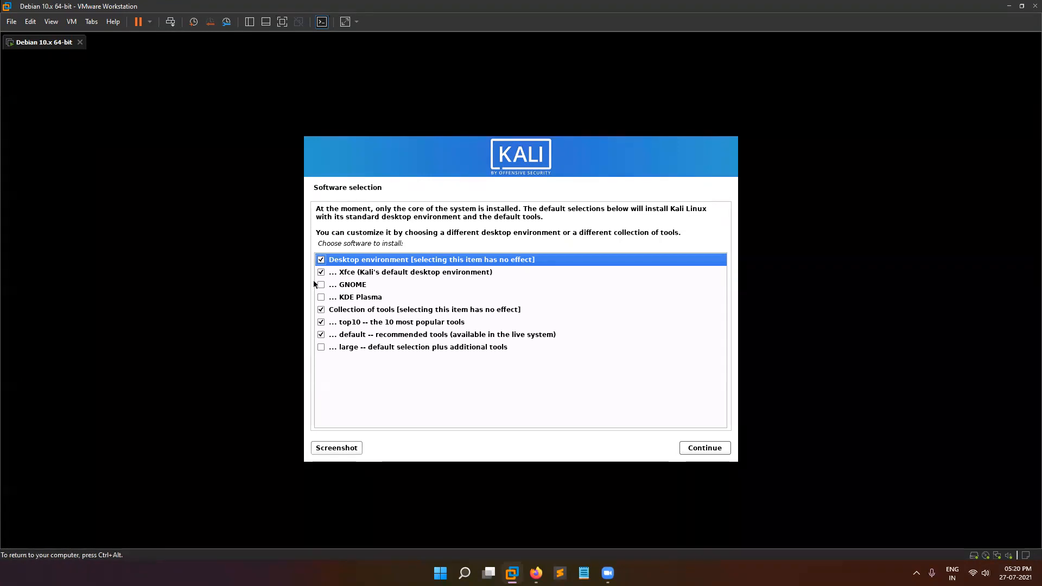
pyautogui.click(322, 272)
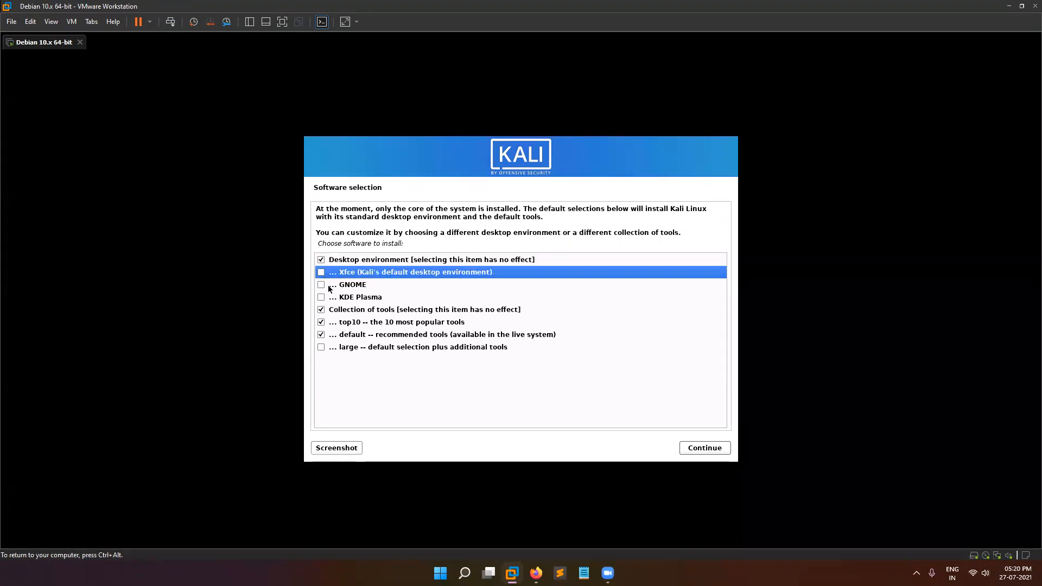
pyautogui.click(321, 285)
pyautogui.hotkey('ctrl', 'alt')
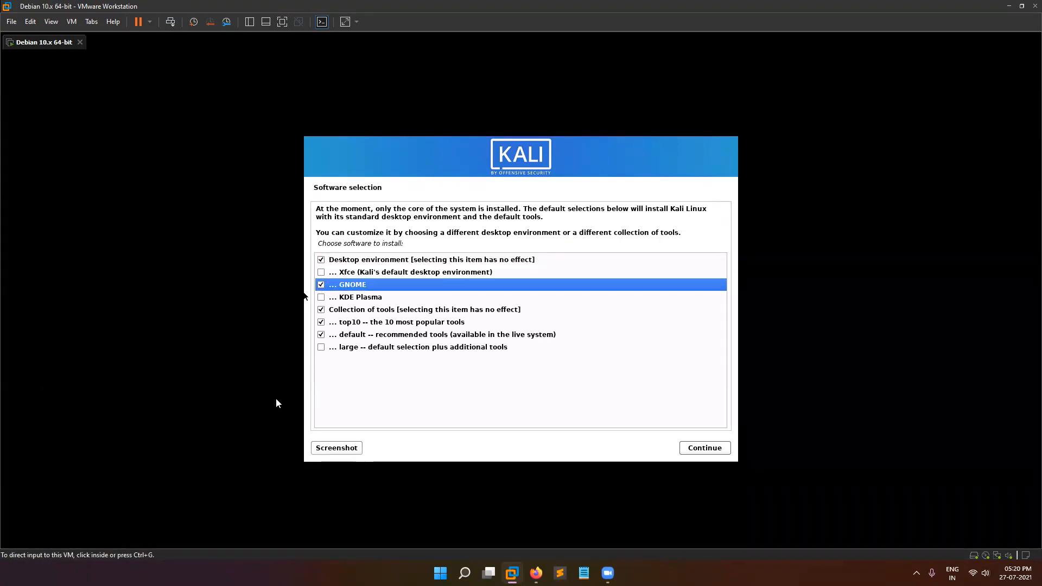
pyautogui.click(320, 347)
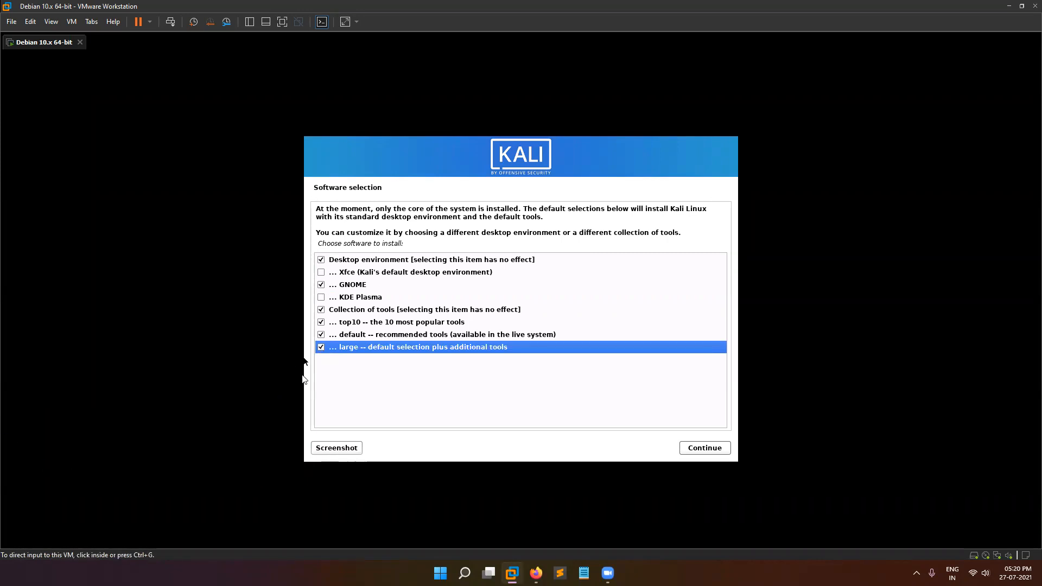
pyautogui.click(321, 347)
pyautogui.click(691, 448)
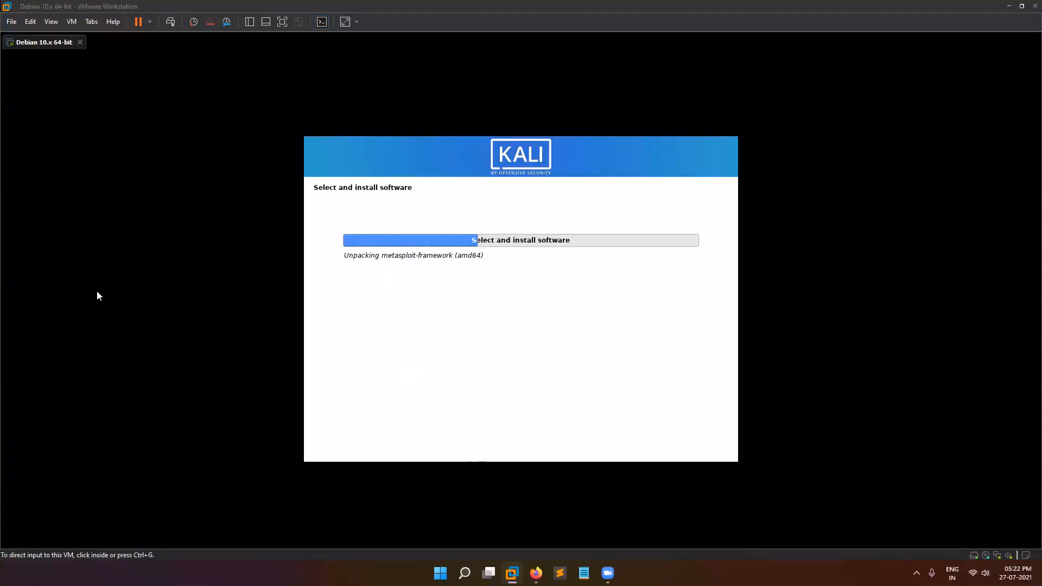
# Minimize the VMware Workstation window while Kali's software packages install.
pyautogui.click(1008, 5)
# Browse from This PC to Downloads\Programs and launch Windows-ISO-Downloader.
pyautogui.doubleClick(22, 64)
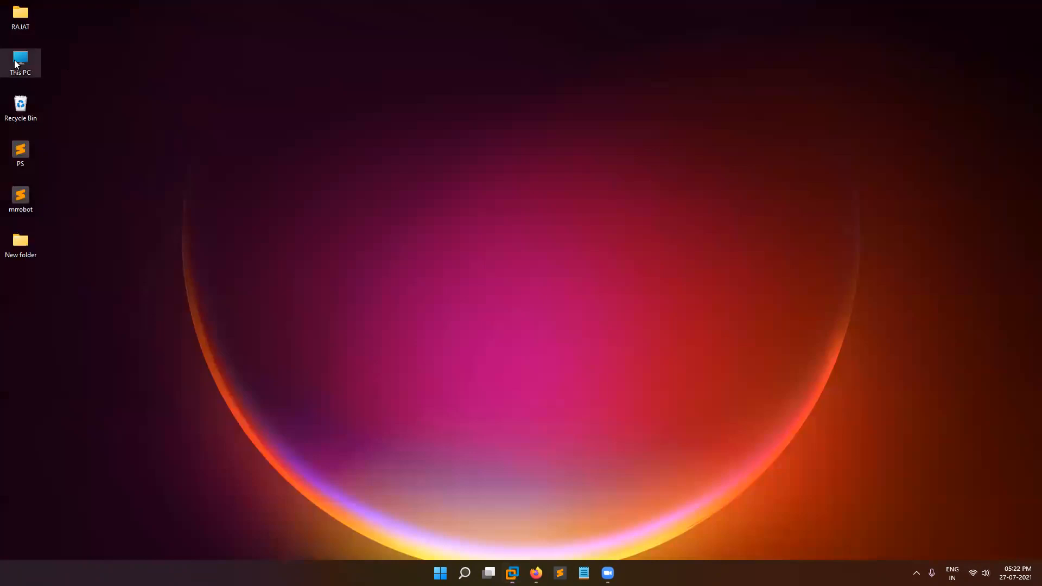
pyautogui.click(71, 160)
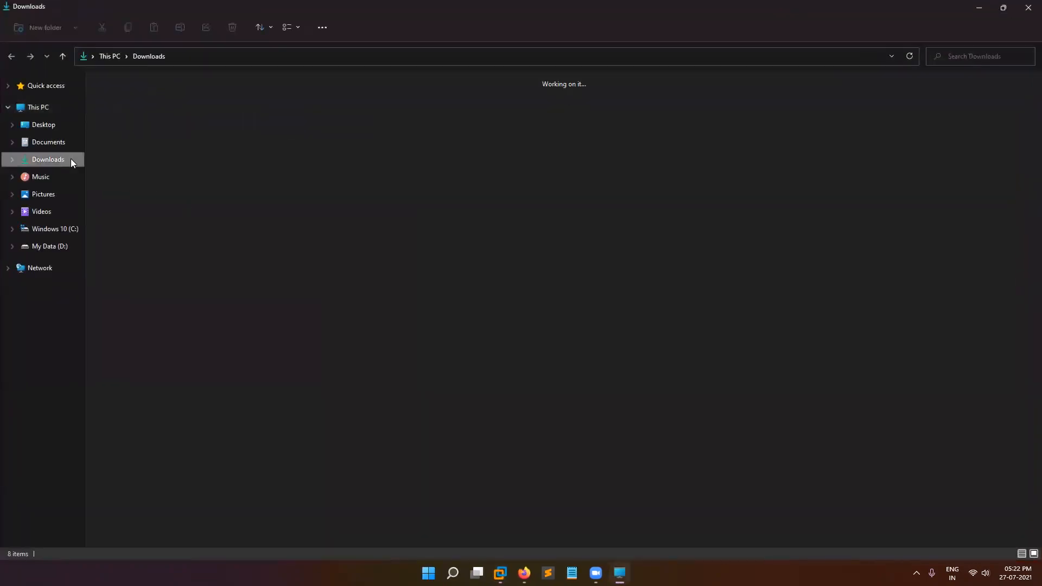
pyautogui.click(163, 105)
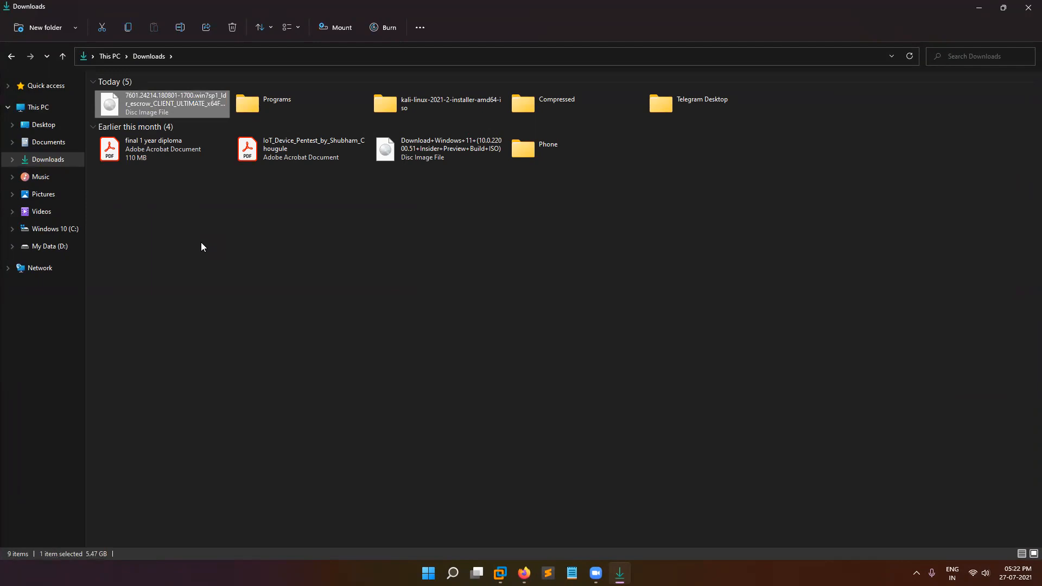
pyautogui.doubleClick(290, 107)
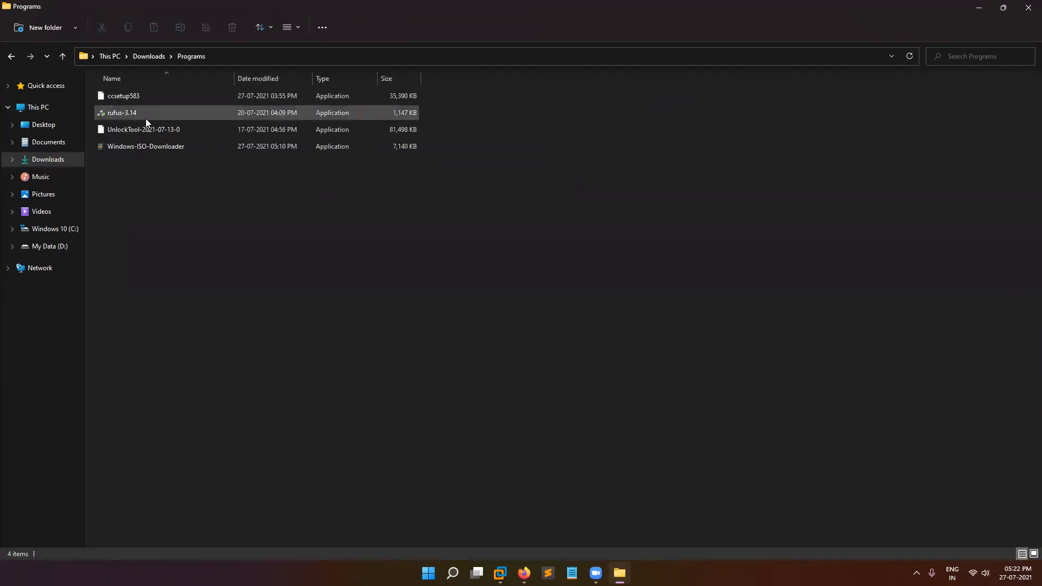
pyautogui.click(147, 149)
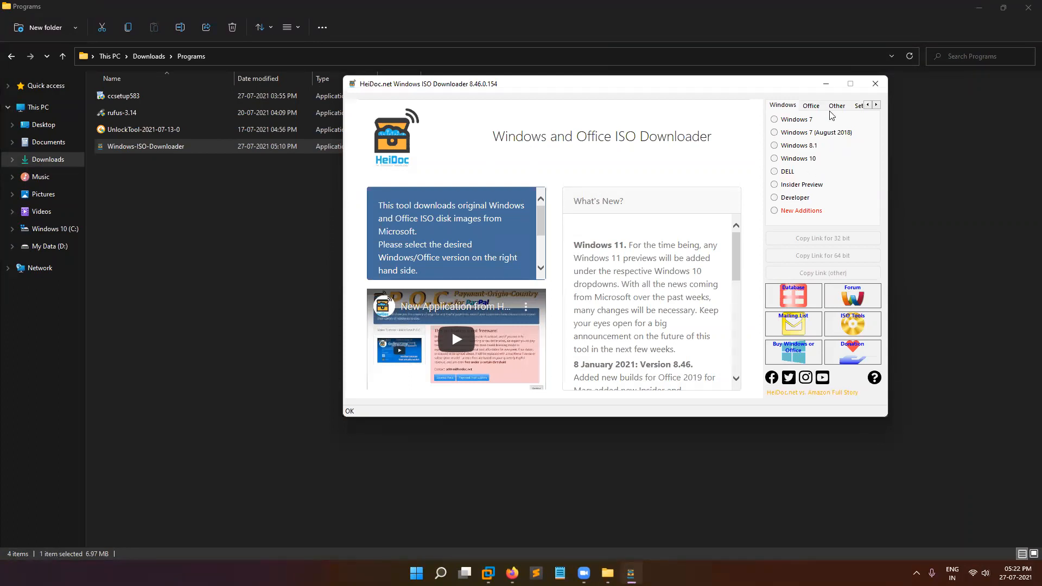
# Select the Windows SDK Insider Preview Build 22000 English edition, then close the downloader.
pyautogui.click(813, 106)
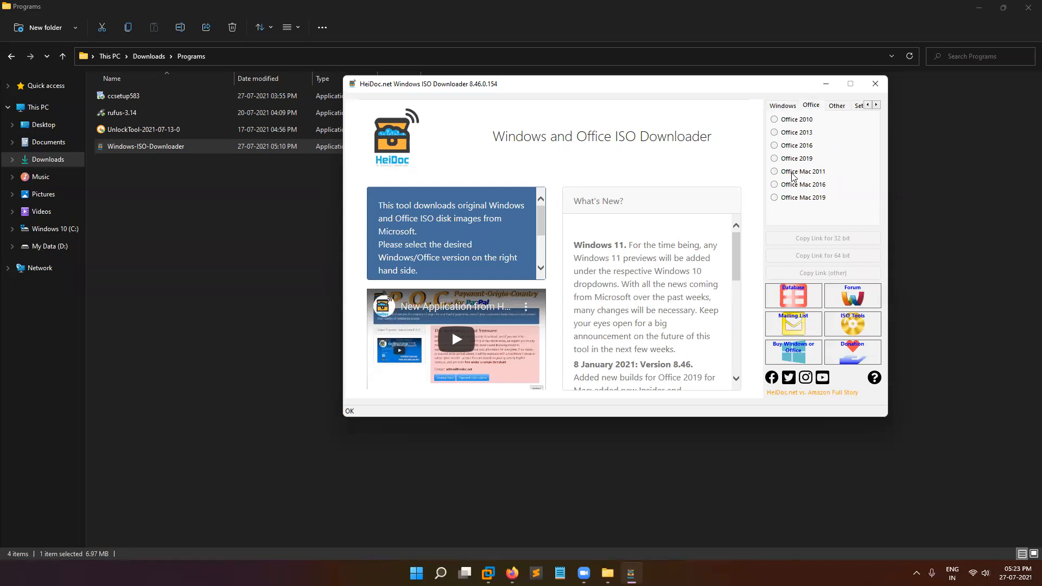
pyautogui.click(783, 106)
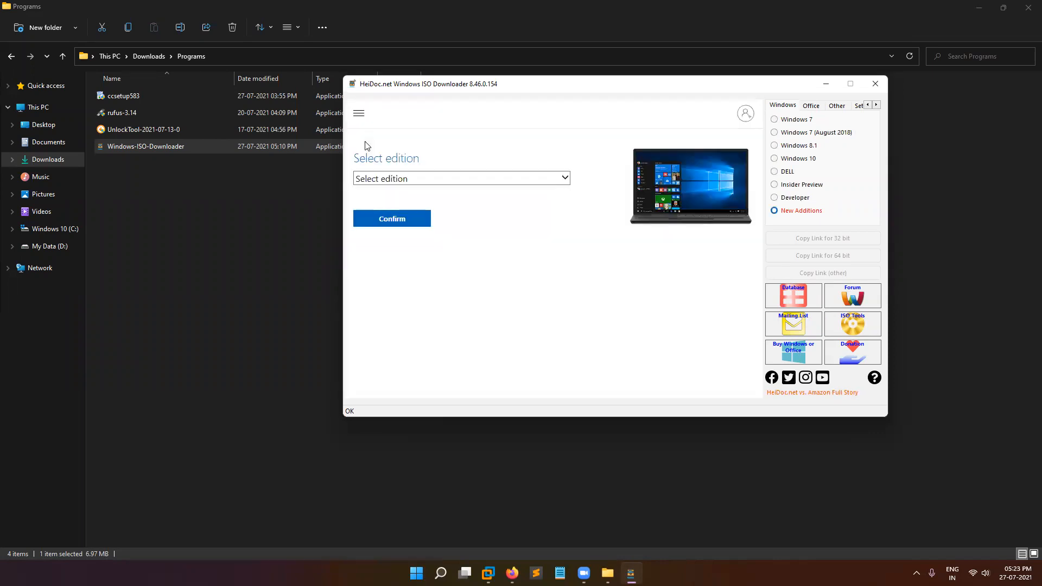
pyautogui.click(472, 179)
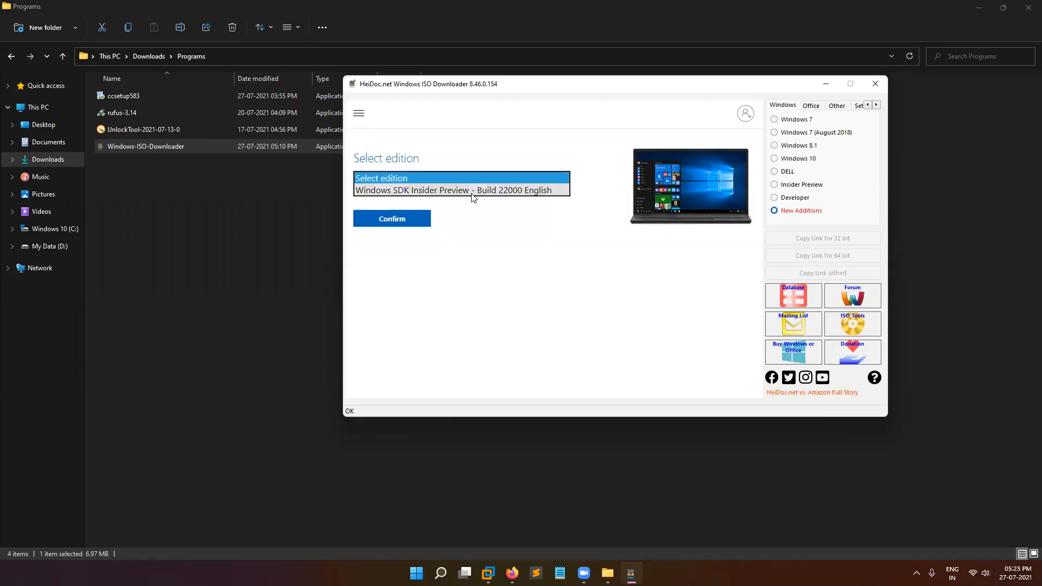
pyautogui.click(472, 191)
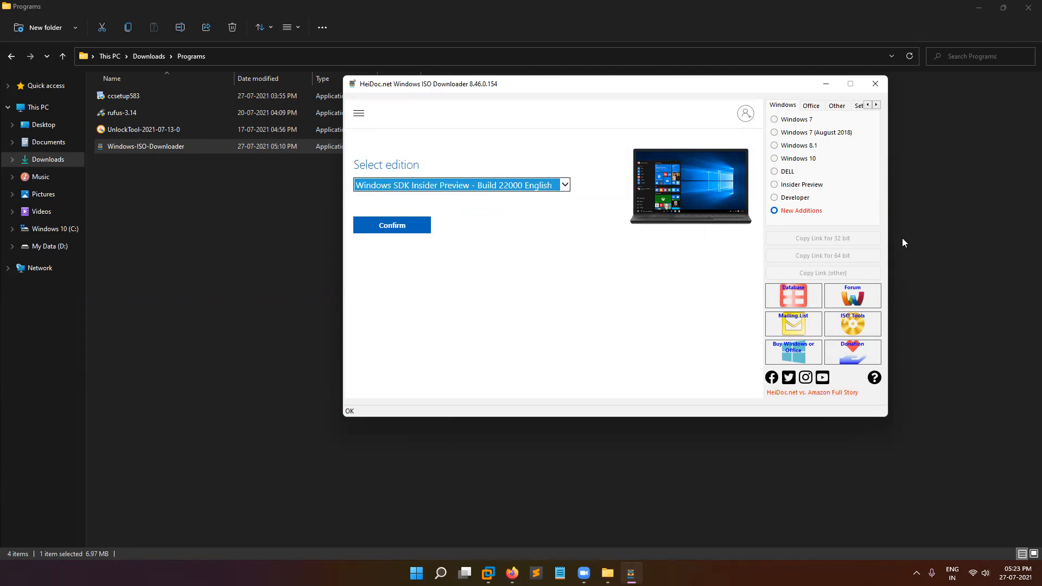
pyautogui.click(358, 113)
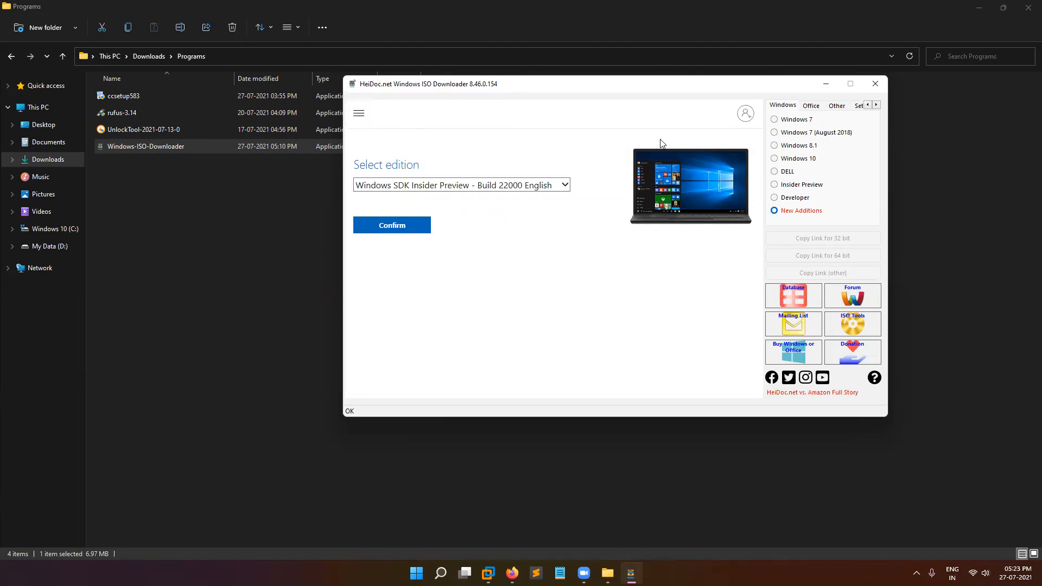
pyautogui.click(876, 85)
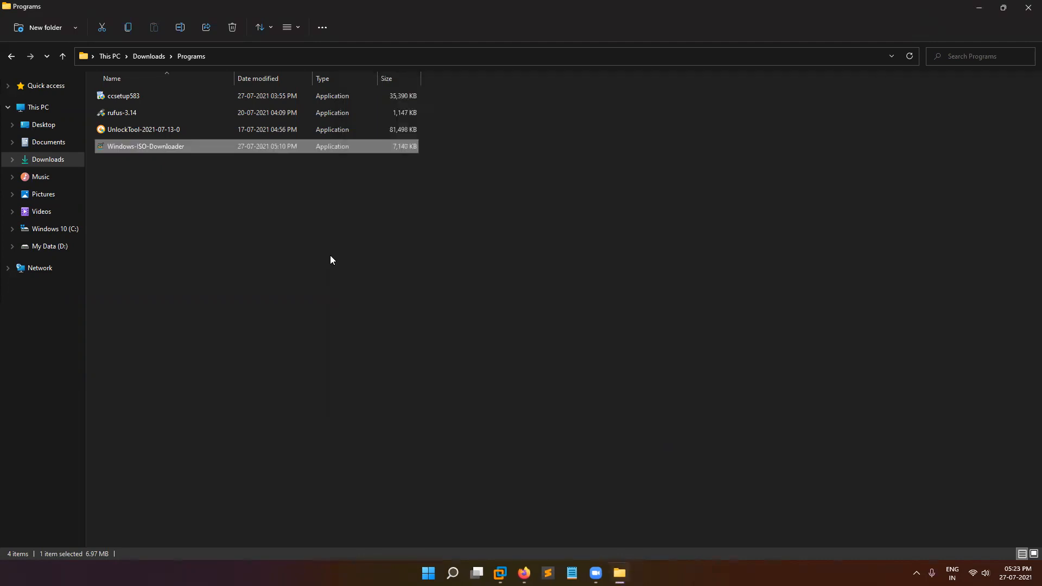
# Start a Typical new virtual machine from VMware's File menu.
pyautogui.click(1028, 7)
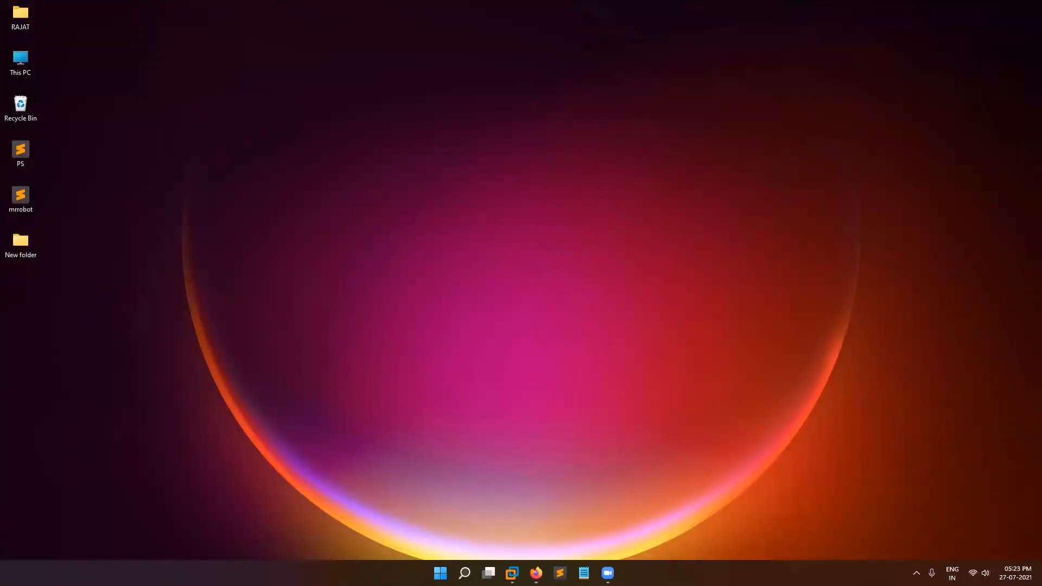
pyautogui.click(512, 573)
pyautogui.click(11, 22)
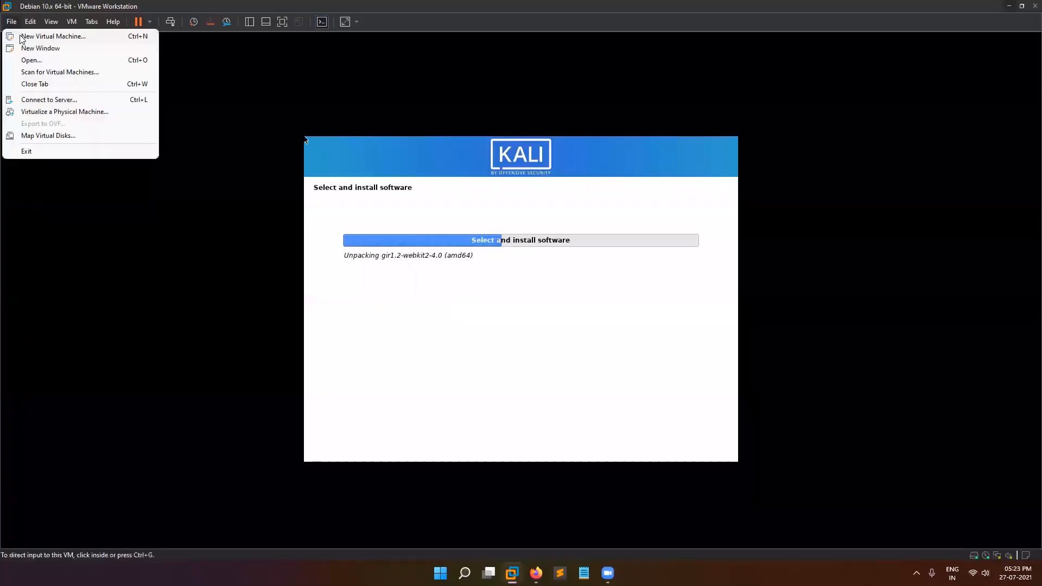
pyautogui.click(25, 34)
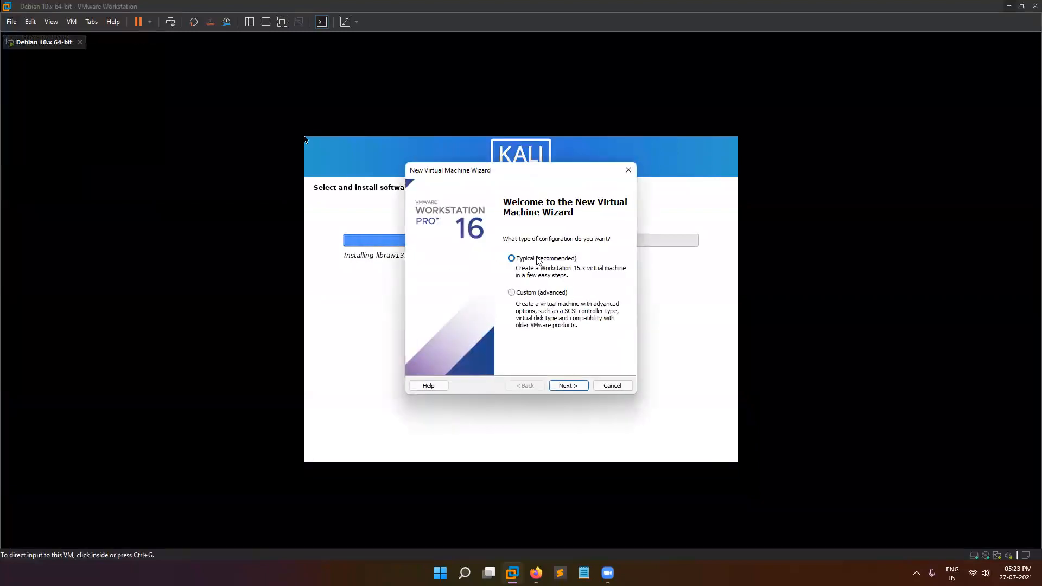
pyautogui.click(569, 386)
# Use the Windows 7 SP1 ISO from Downloads as the installer disc image.
pyautogui.click(426, 284)
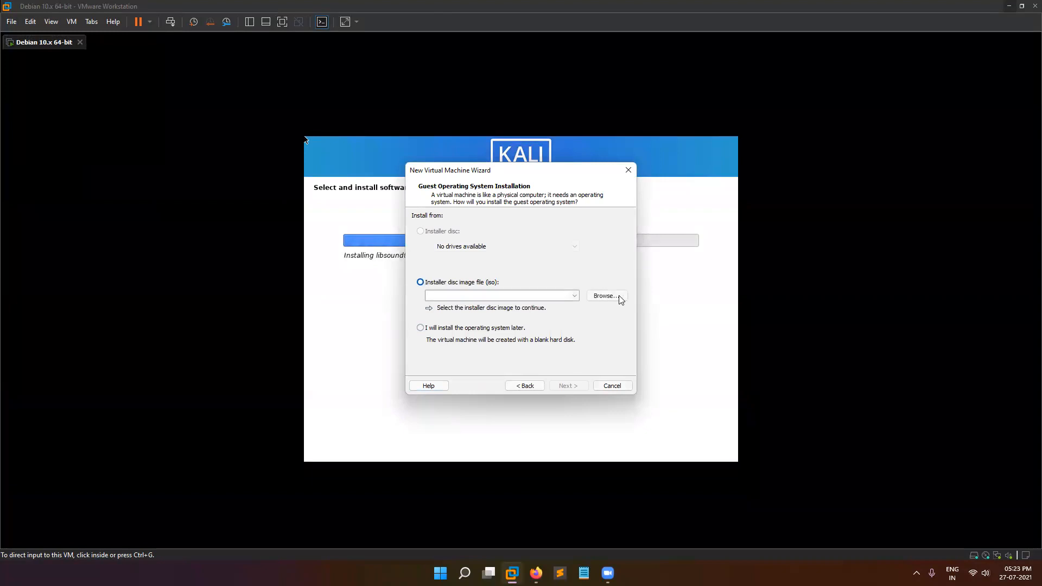
pyautogui.click(618, 295)
pyautogui.click(465, 330)
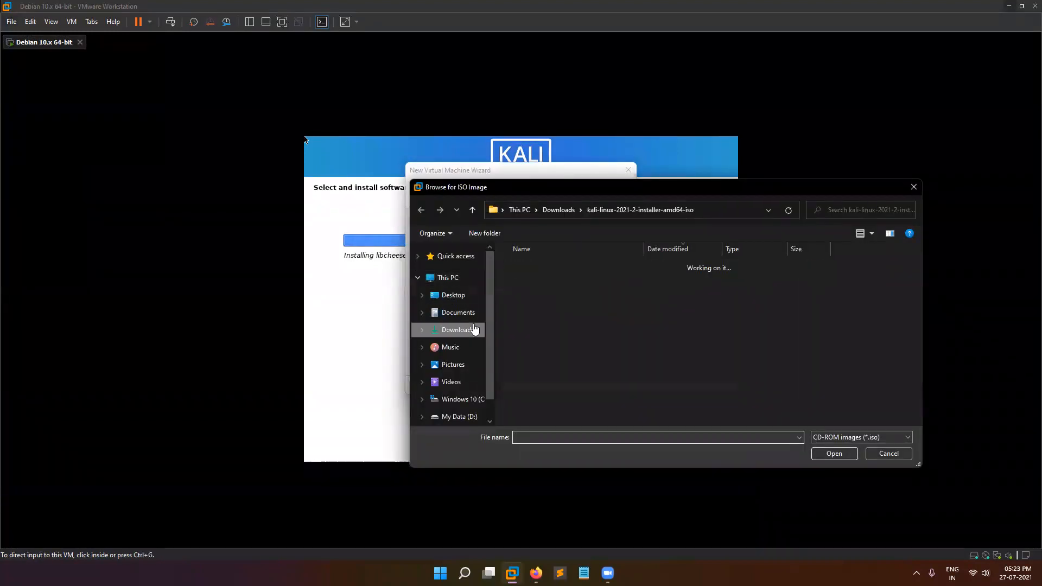
pyautogui.click(552, 281)
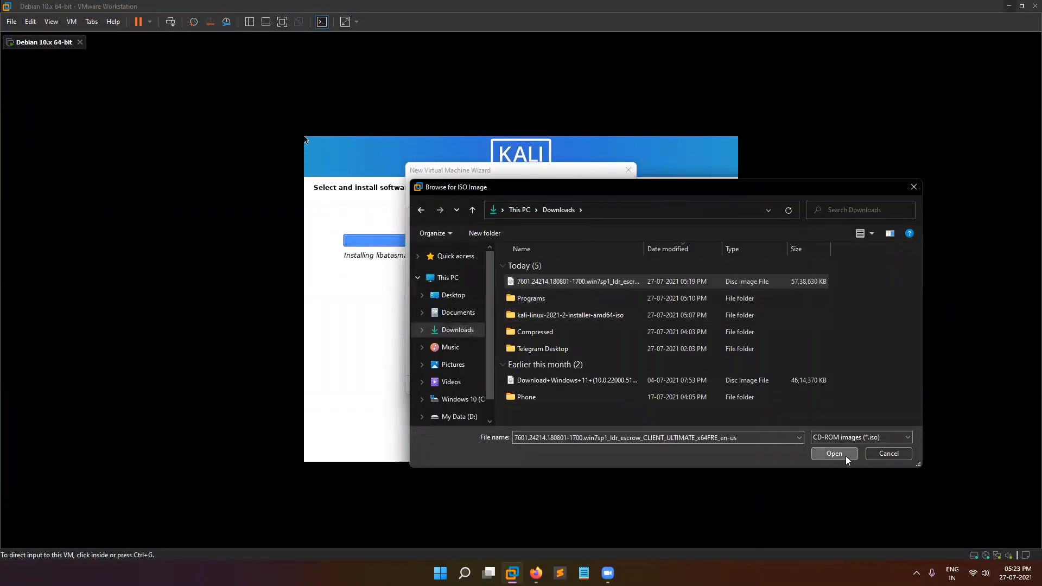
pyautogui.click(845, 455)
pyautogui.click(568, 387)
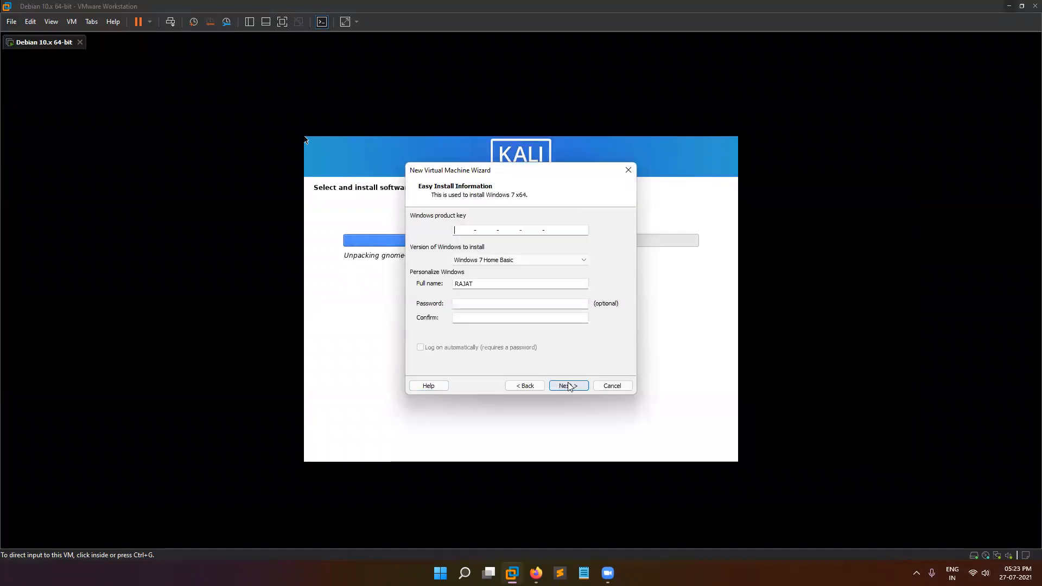
# Choose Windows 7 Ultimate, enter a new full name, and dismiss the product key warning.
pyautogui.click(496, 259)
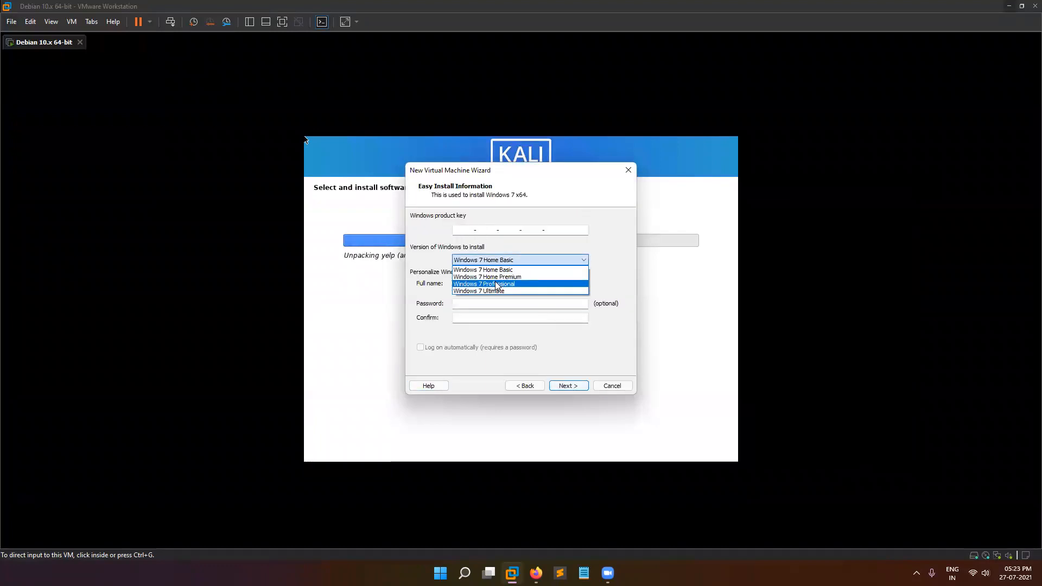
pyautogui.click(494, 293)
pyautogui.doubleClick(476, 284)
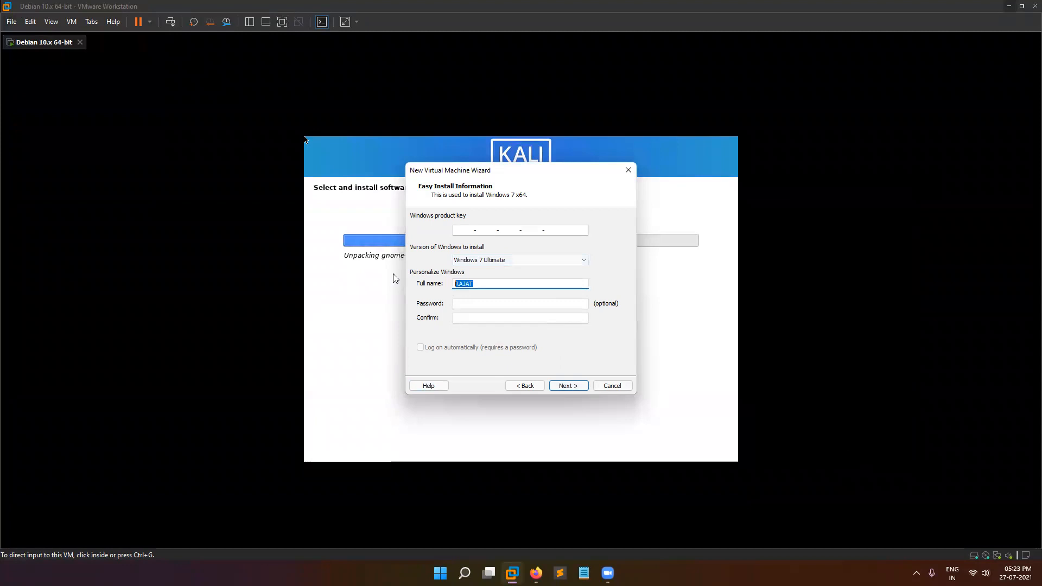
pyautogui.write('hacker')
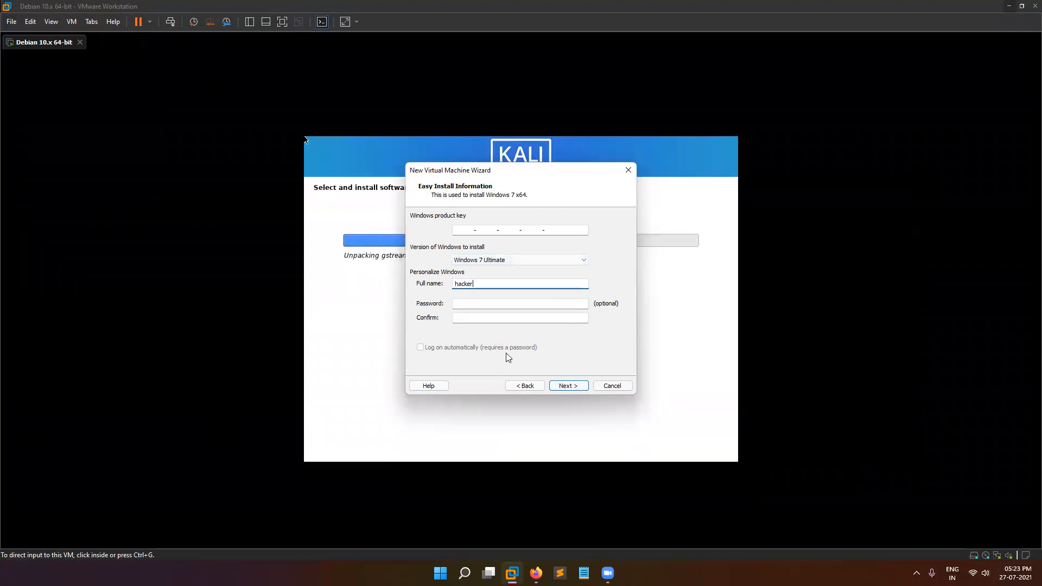
pyautogui.click(567, 386)
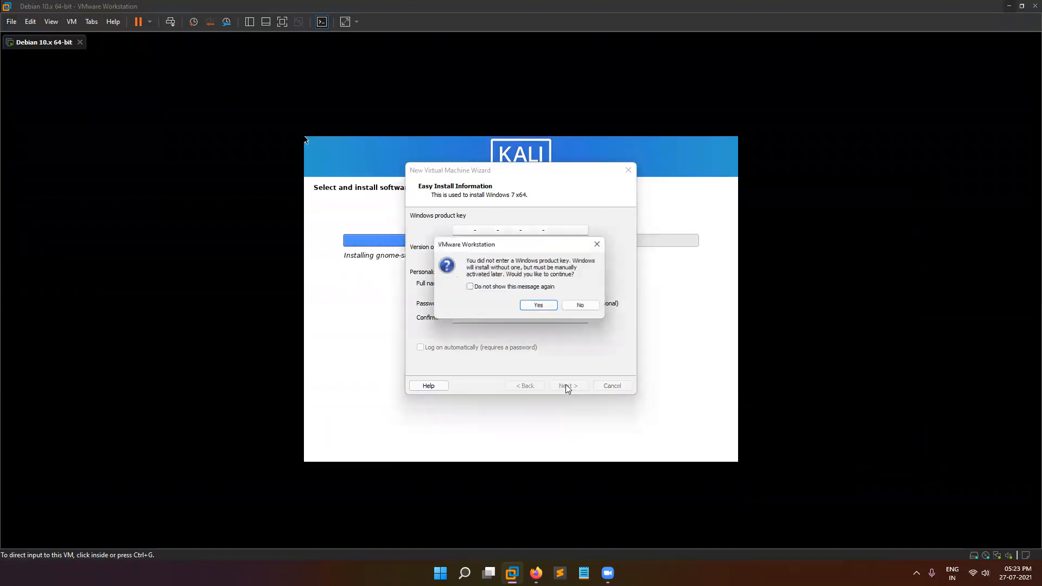
pyautogui.click(468, 287)
# Skip the product key and set the VM location to New folder on the Desktop.
pyautogui.click(528, 308)
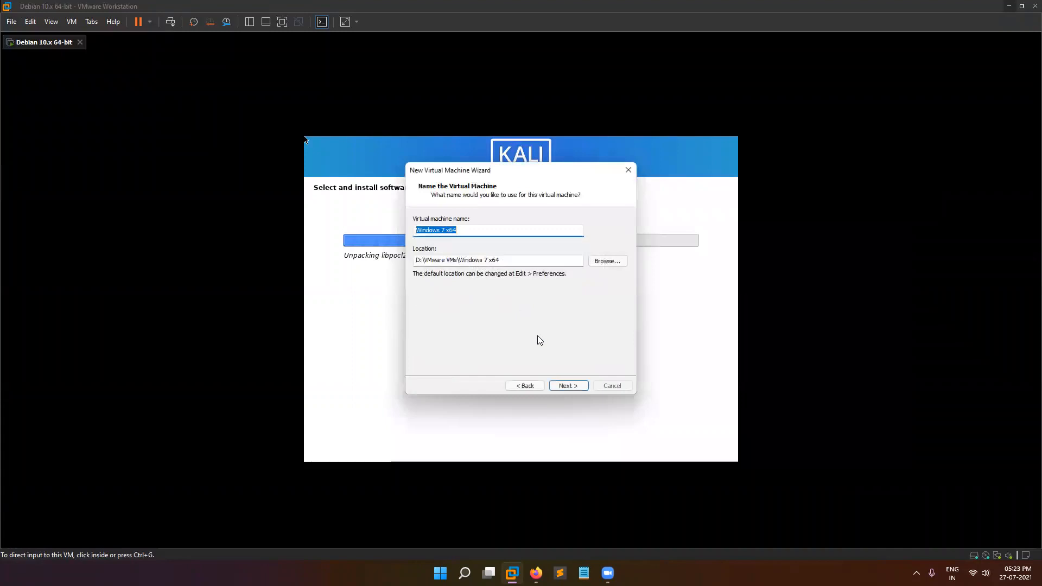
pyautogui.click(608, 261)
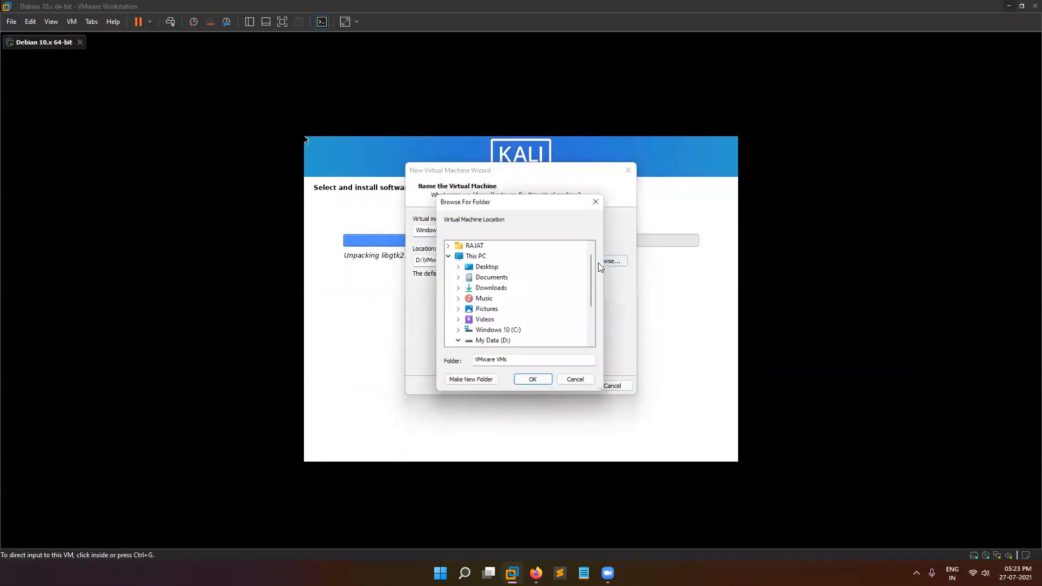
pyautogui.doubleClick(488, 268)
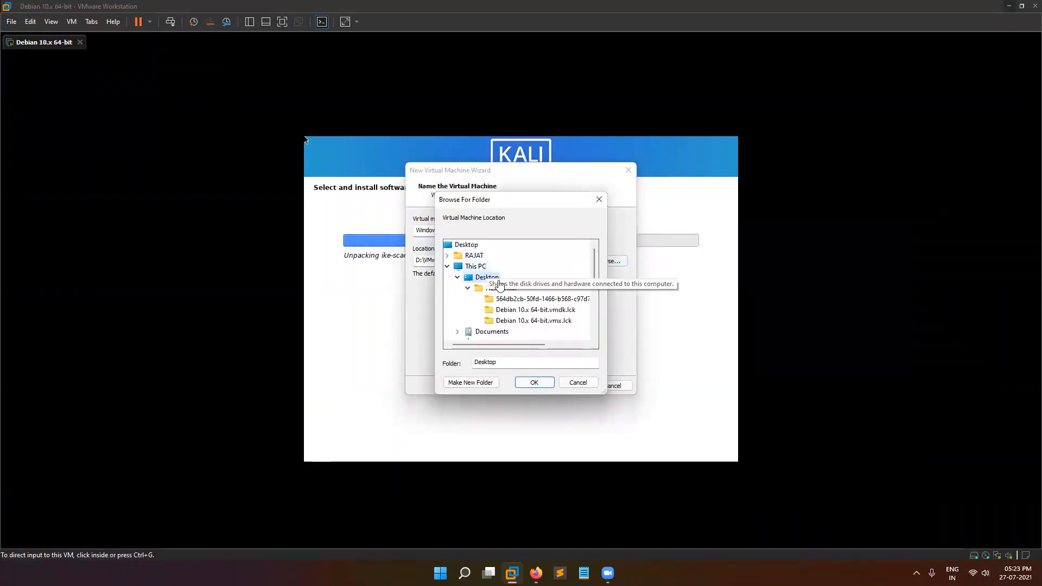
pyautogui.click(501, 289)
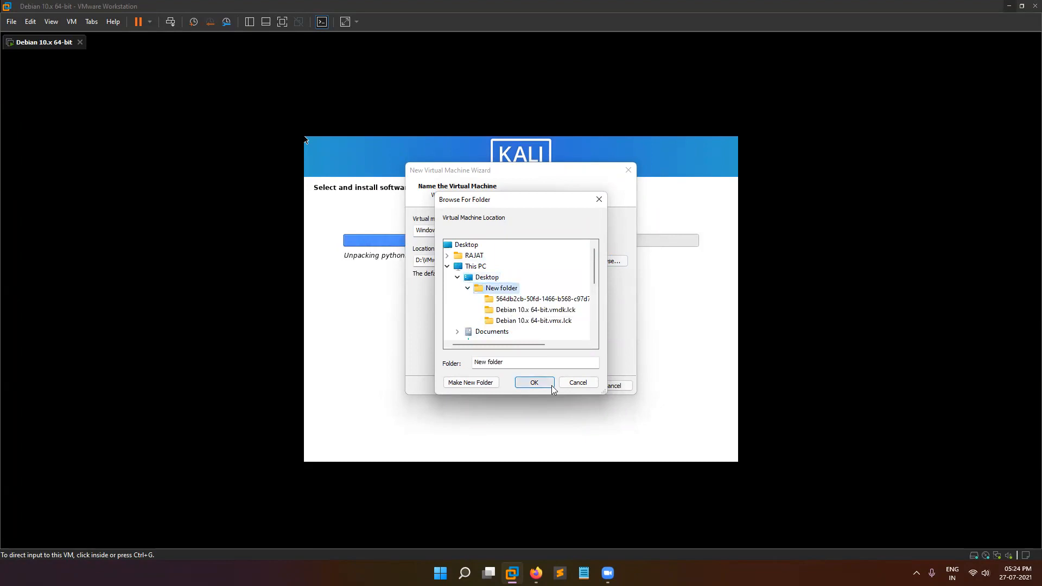
pyautogui.click(534, 382)
pyautogui.click(567, 386)
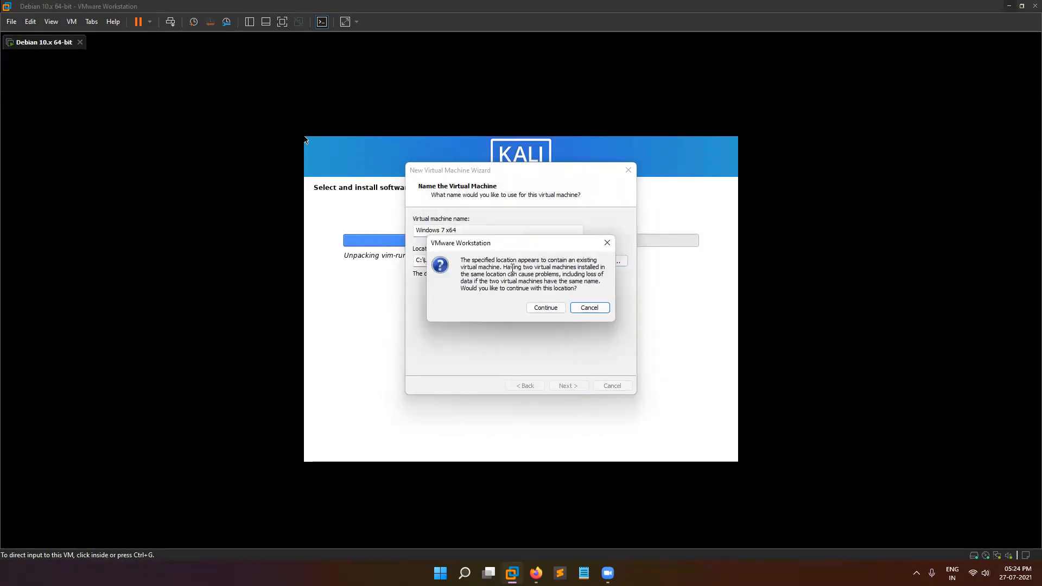
# Create a default-named subfolder so the location becomes New folder\New folder.
pyautogui.click(591, 309)
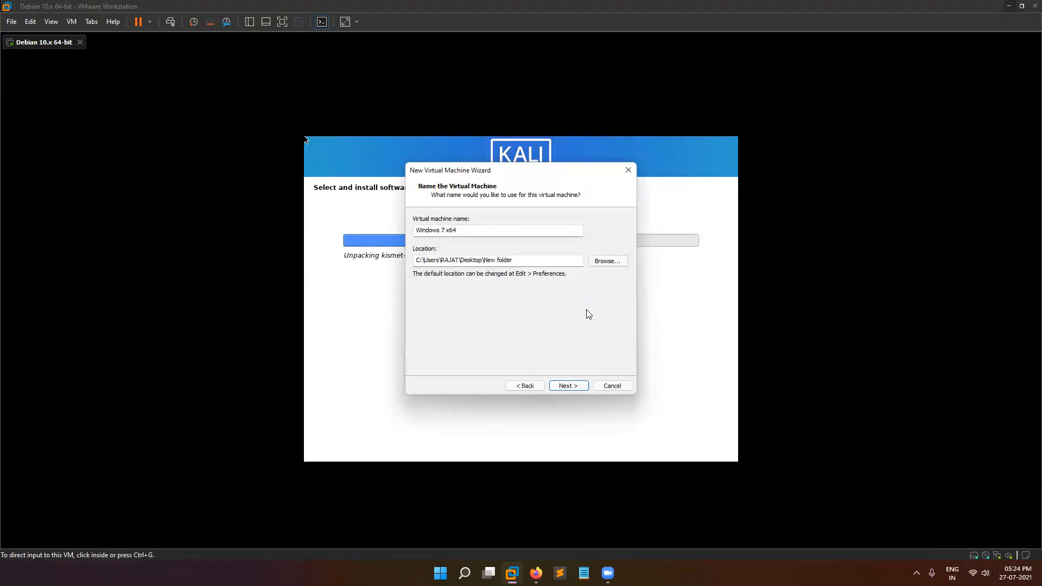
pyautogui.click(603, 263)
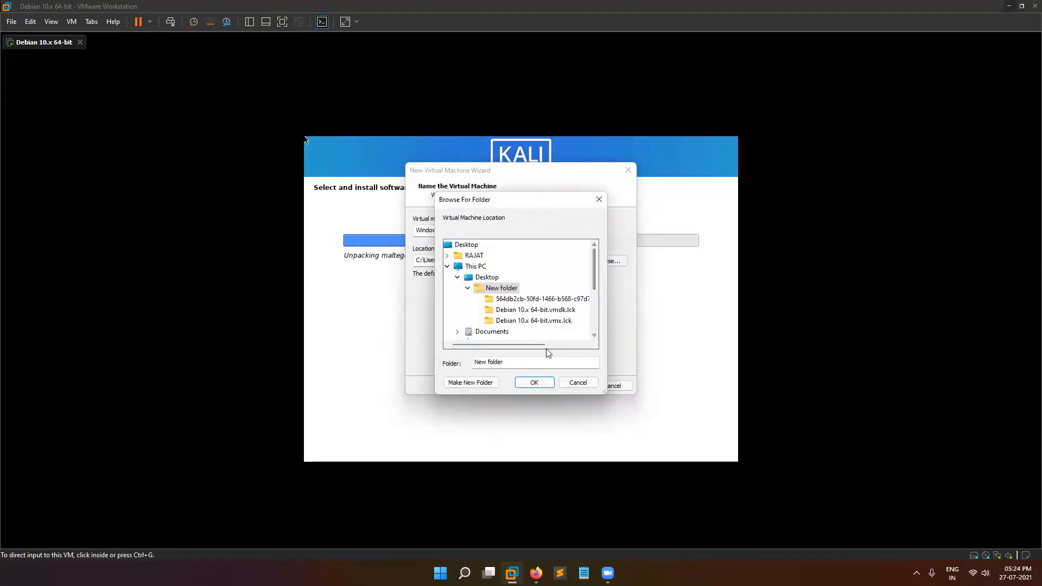
pyautogui.click(478, 383)
pyautogui.press('Return')
pyautogui.click(534, 382)
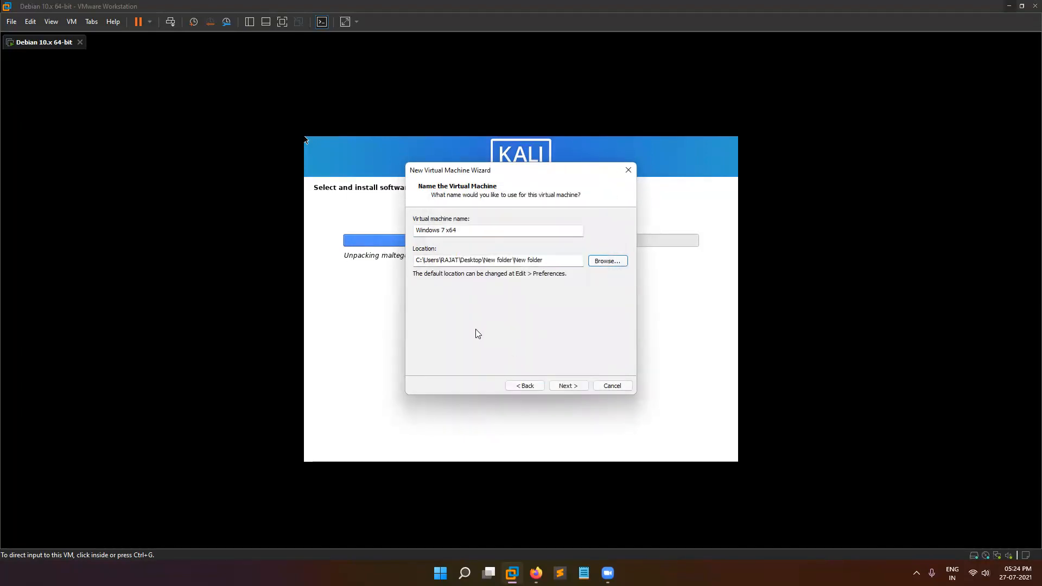
# Keep the 60 GB single-file disk and finish, powering on the Windows 7 x64 VM.
pyautogui.click(569, 386)
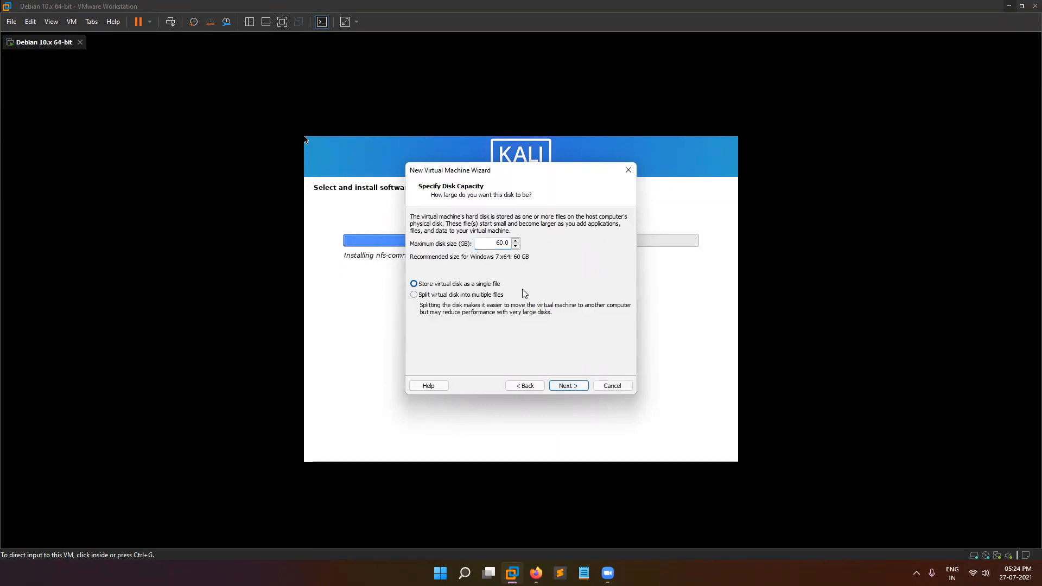
pyautogui.click(580, 387)
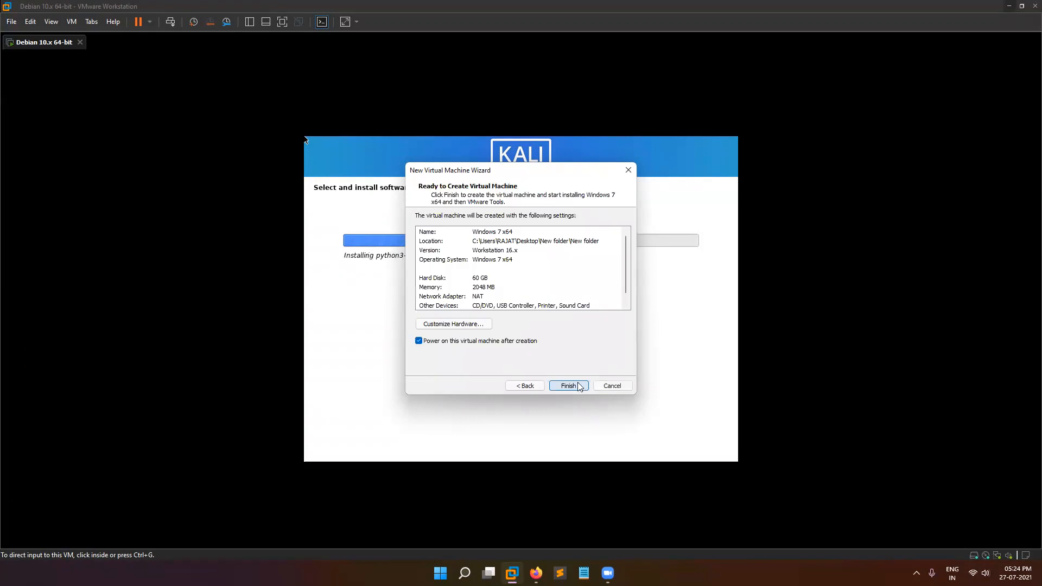
pyautogui.click(570, 385)
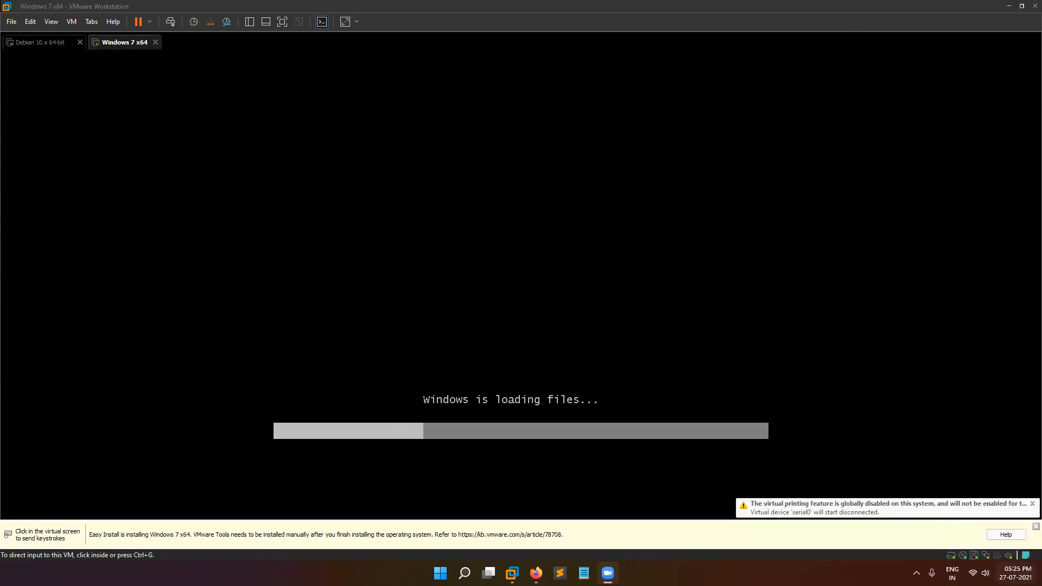
# Dismiss the Easy Install notice and check the Kali machine before returning to Windows 7.
pyautogui.click(1036, 527)
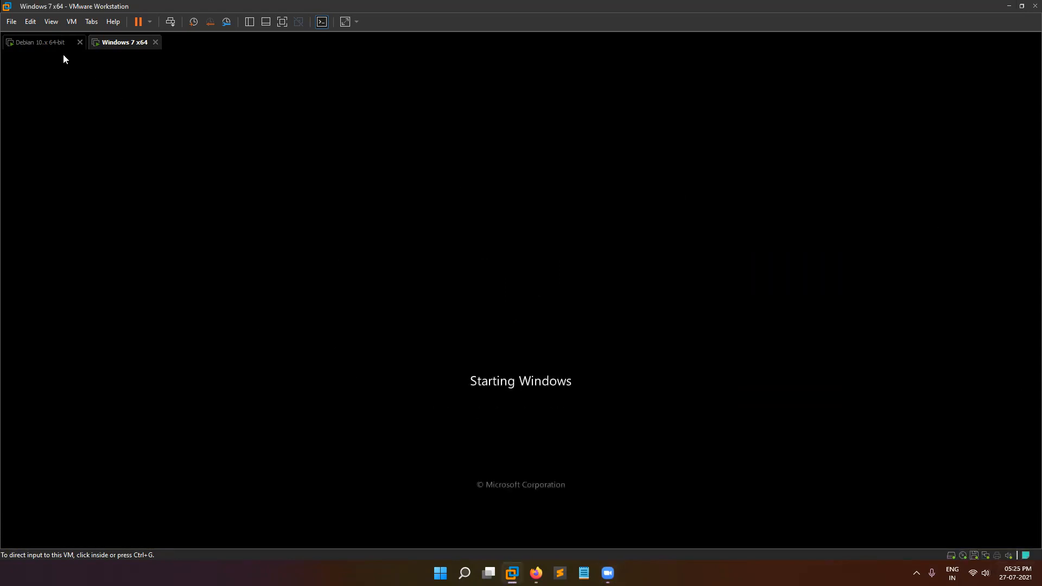
pyautogui.click(44, 44)
pyautogui.click(124, 44)
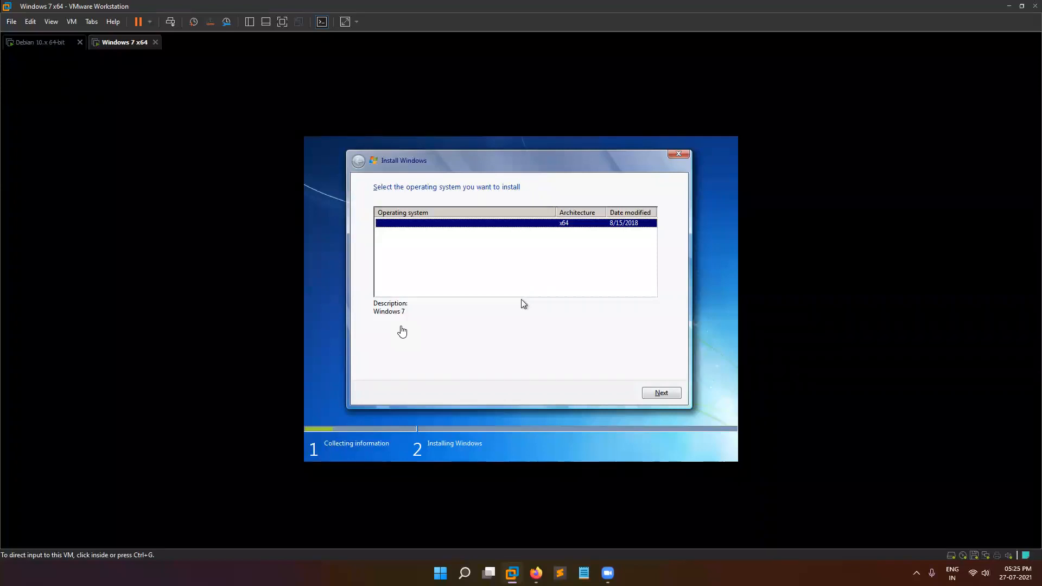
# Accept Windows 7 on the OS selection page to start setup, then switch back to the Debian 10.x tab.
pyautogui.click(402, 331)
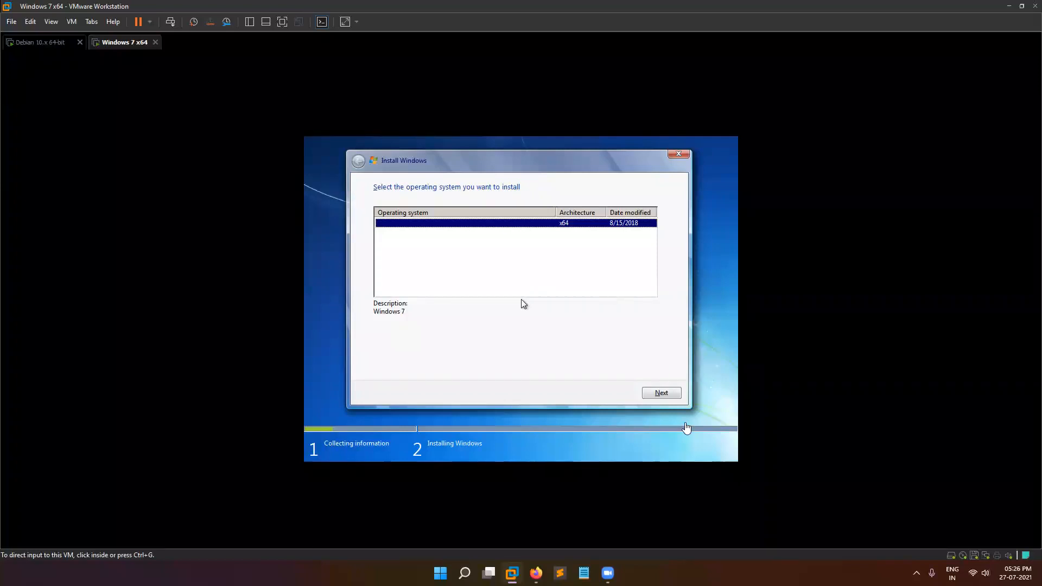
pyautogui.click(661, 393)
pyautogui.hotkey('ctrl', 'alt')
pyautogui.click(36, 43)
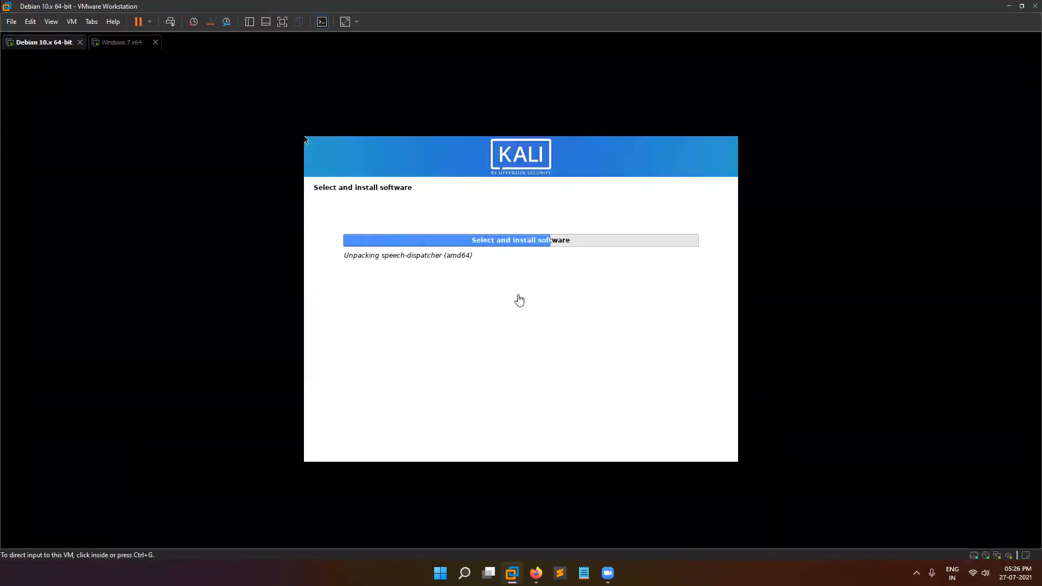
# Switch to the Windows 7 x64 tab to watch setup expanding Windows files.
pyautogui.click(120, 42)
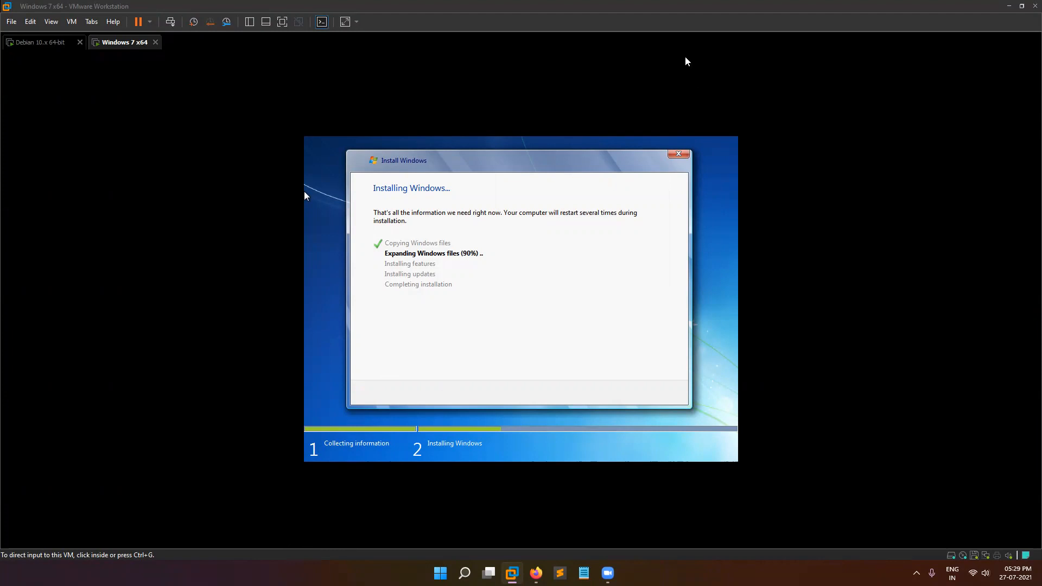
# Switch back to the Debian 10.x 64-bit tab to check Kali's software installation.
pyautogui.click(43, 42)
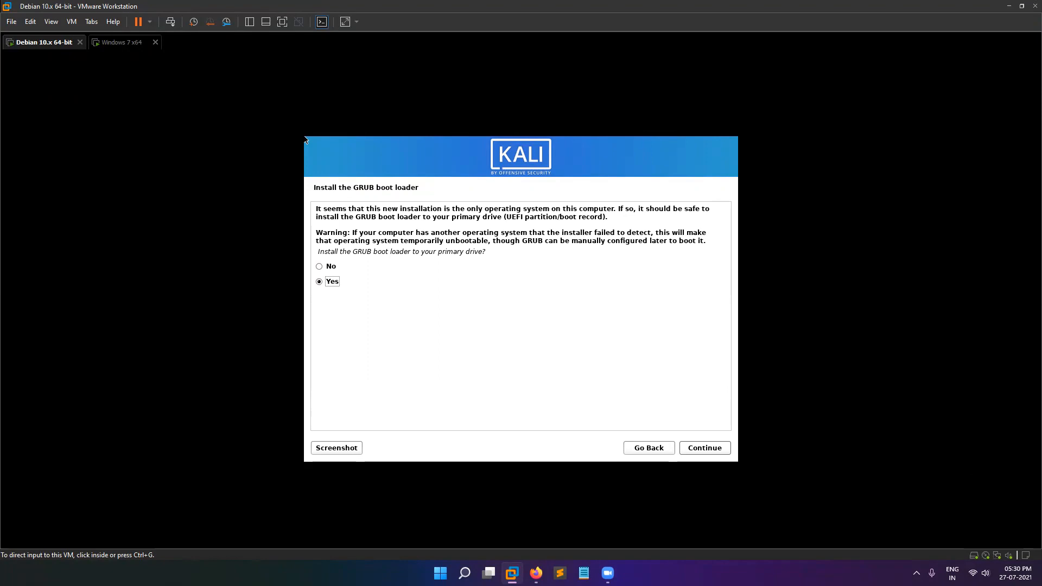
# Install the GRUB boot loader onto /dev/sda in the Kali installer.
pyautogui.click(449, 258)
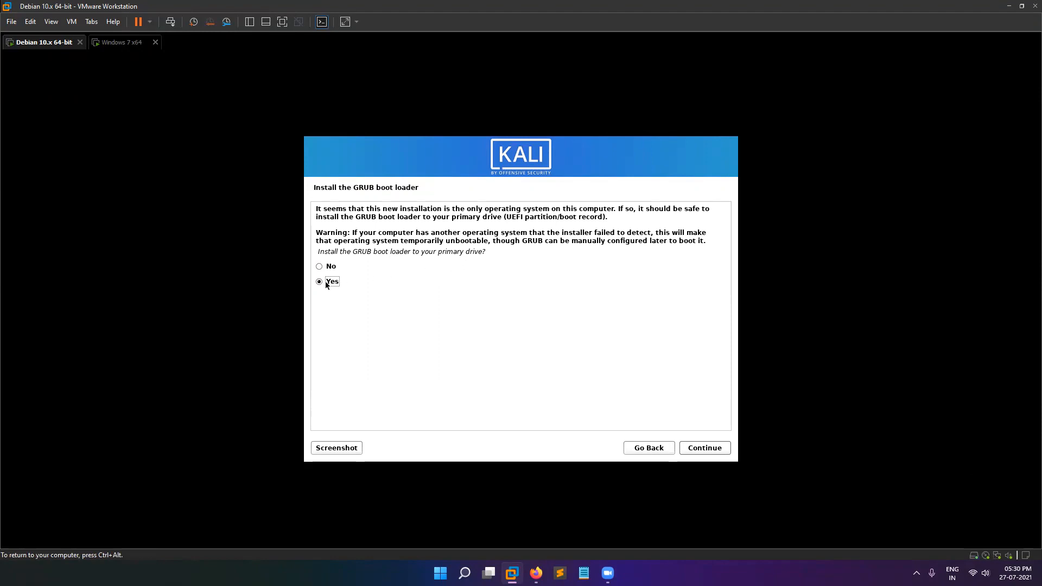
pyautogui.click(703, 448)
pyautogui.click(330, 265)
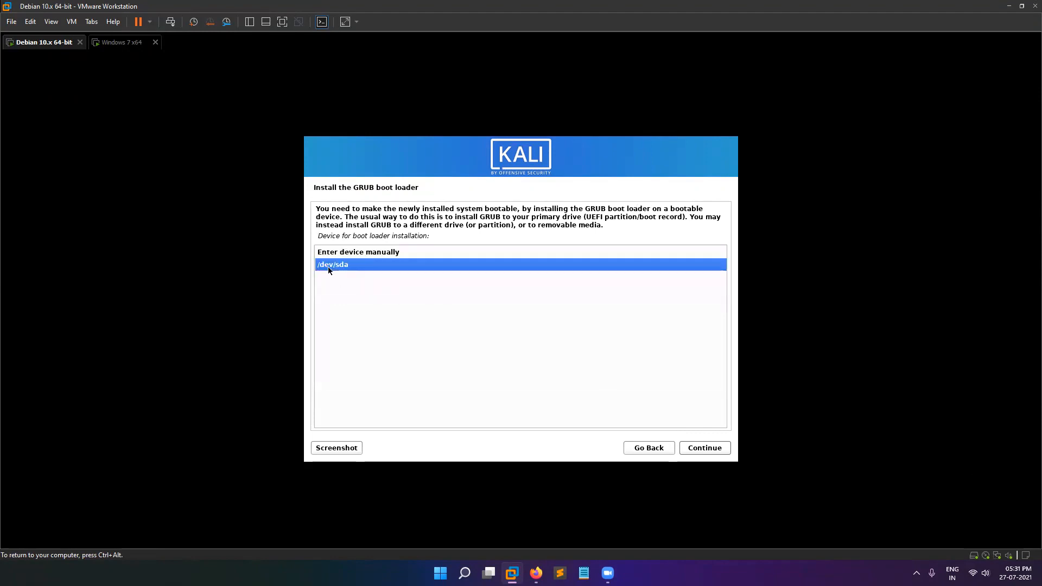
pyautogui.click(685, 448)
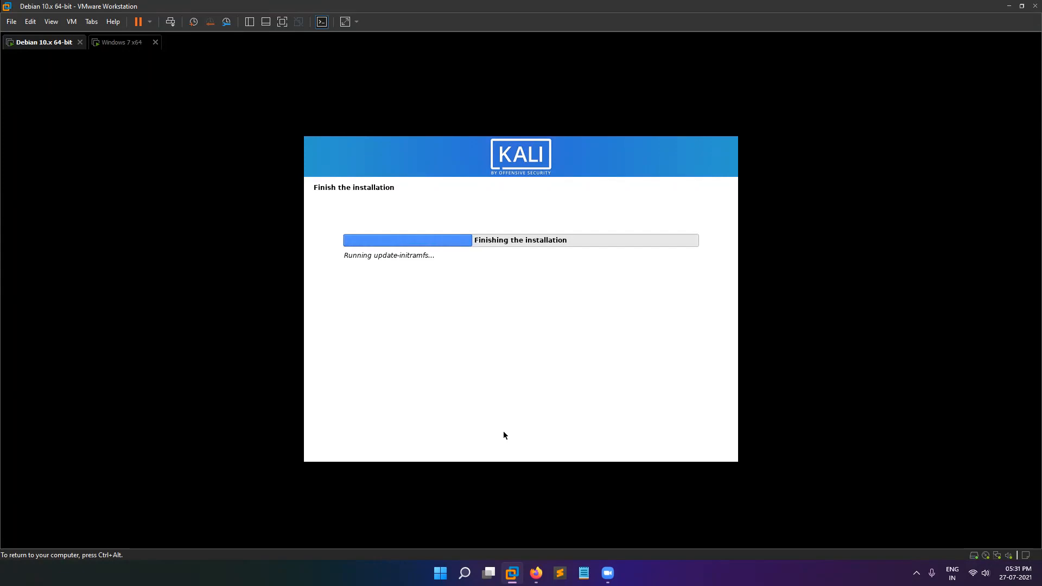
# Release input from the VM with Ctrl+Alt while Kali's final installation steps run.
pyautogui.hotkey('ctrl', 'alt')
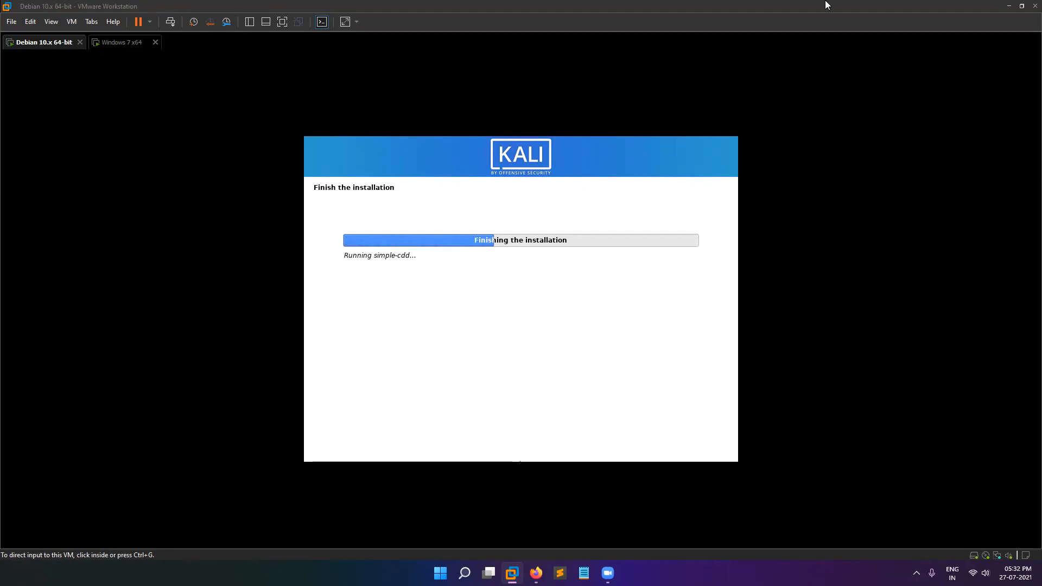
# Set the Windows 7 VM's network location to Public and close the network prompt.
pyautogui.click(123, 48)
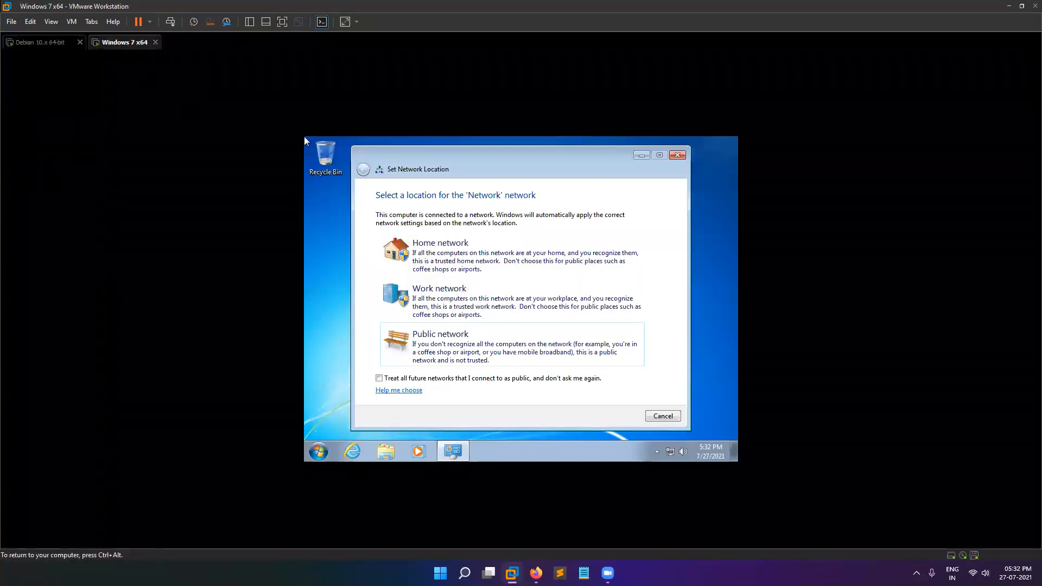
pyautogui.click(473, 346)
pyautogui.click(678, 417)
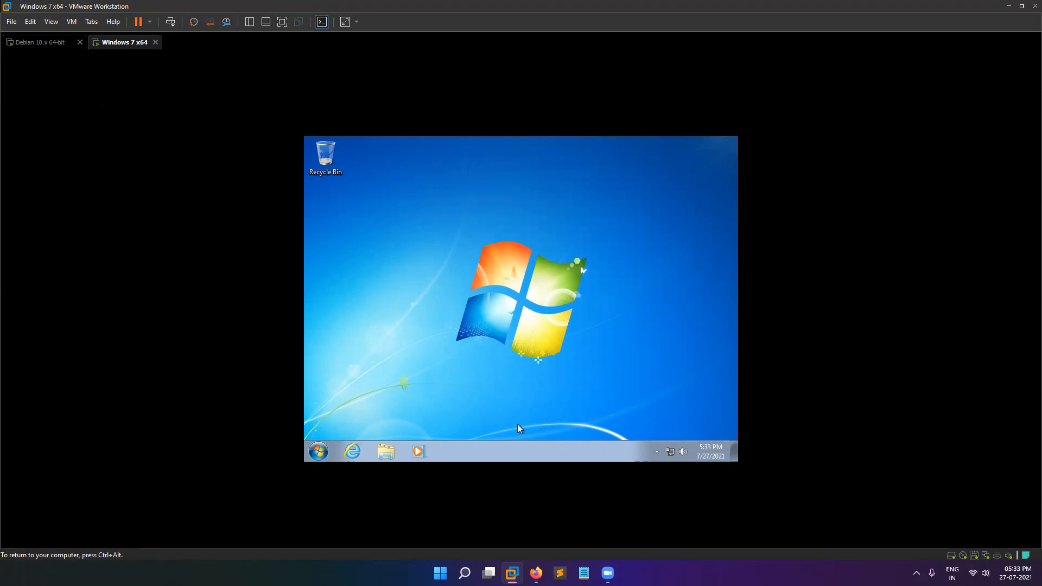
pyautogui.rightClick(431, 198)
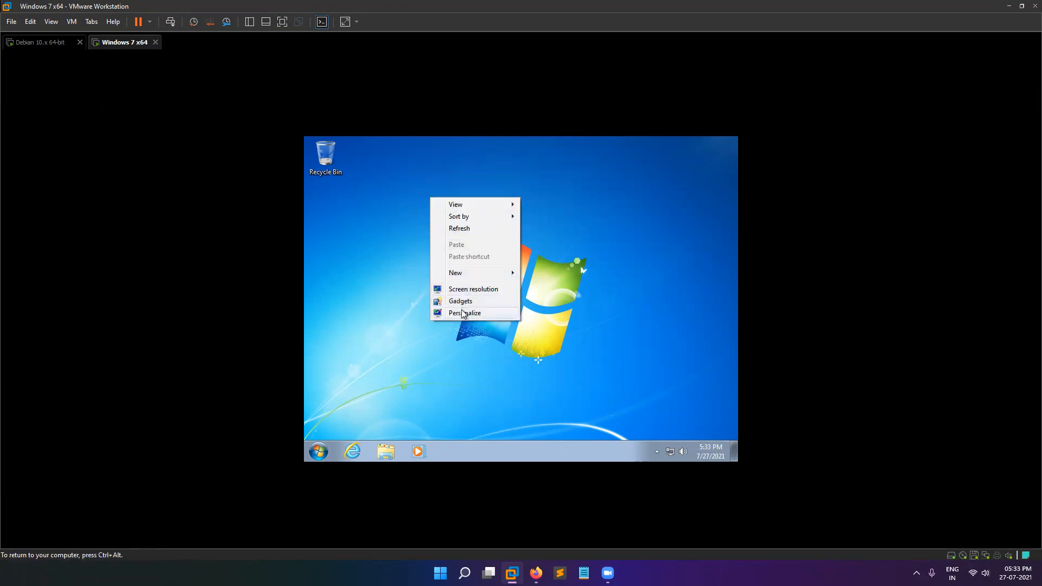
# Shut down the Windows 7 guest from the power menu and close its tab.
pyautogui.click(393, 292)
pyautogui.rightClick(393, 217)
pyautogui.click(416, 251)
pyautogui.click(151, 22)
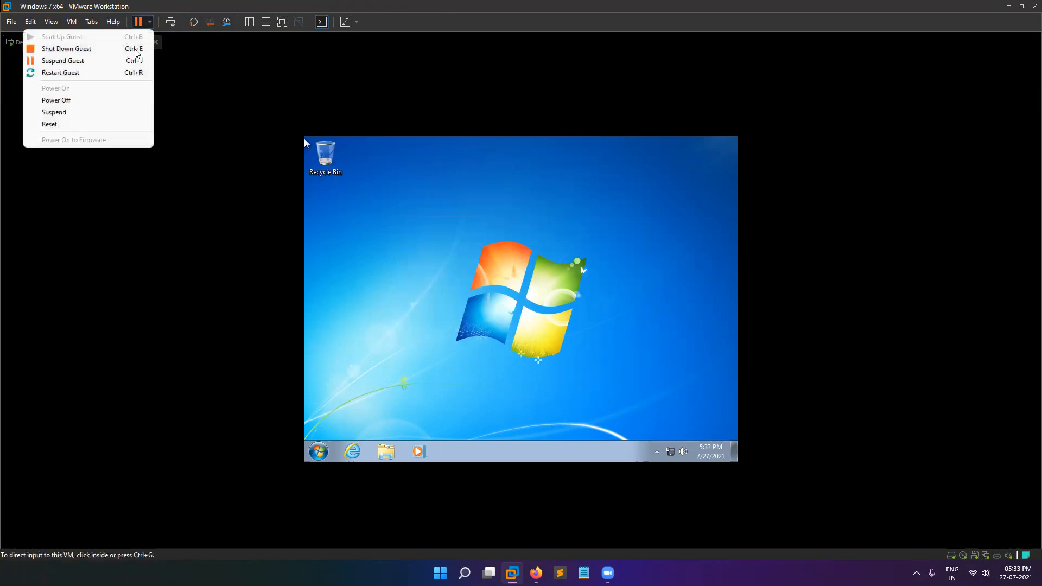
pyautogui.click(101, 49)
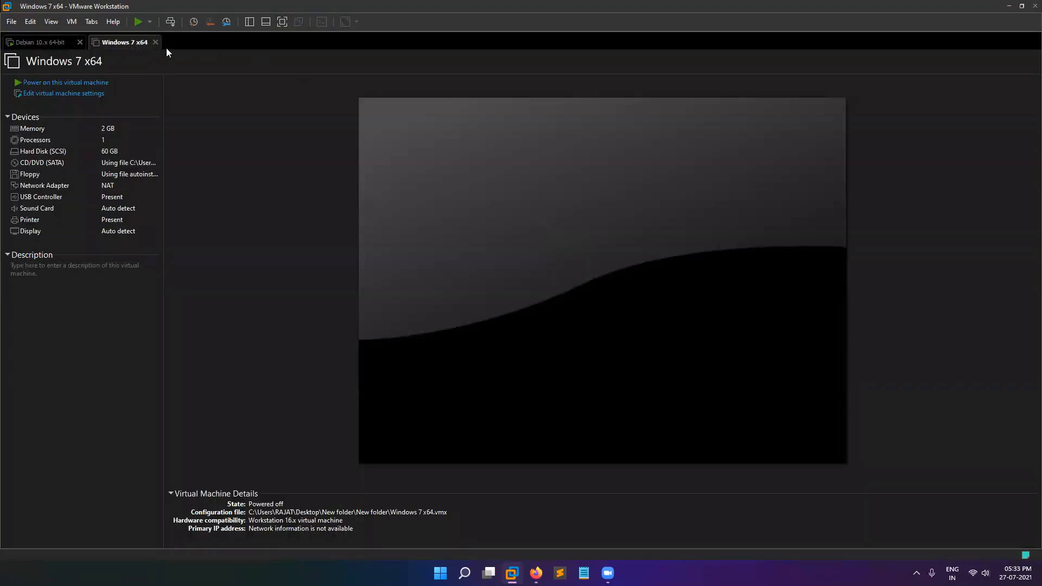
pyautogui.click(155, 42)
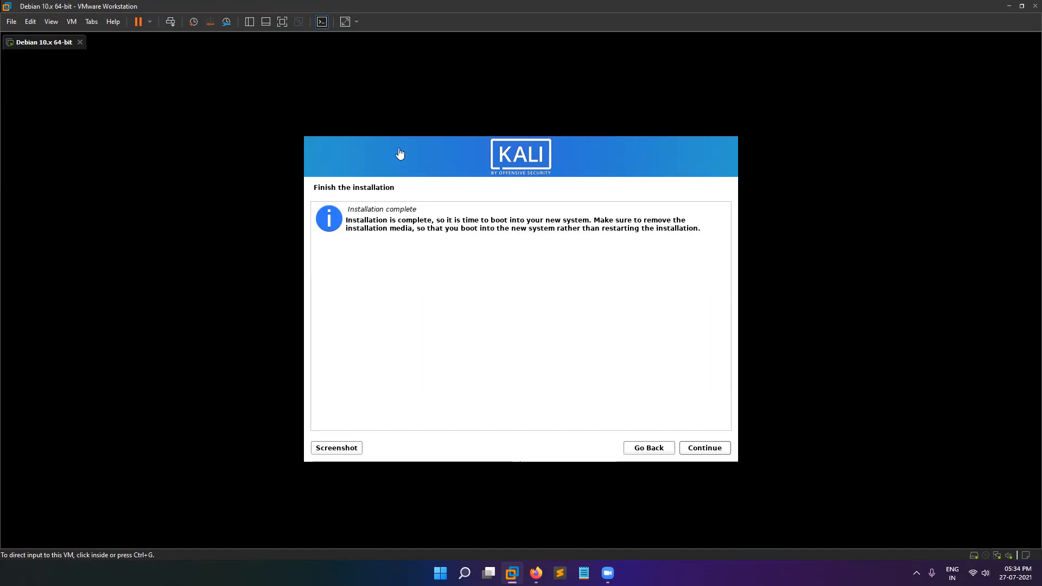
# Continue past Installation complete so Kali reboots to its login screen.
pyautogui.click(711, 451)
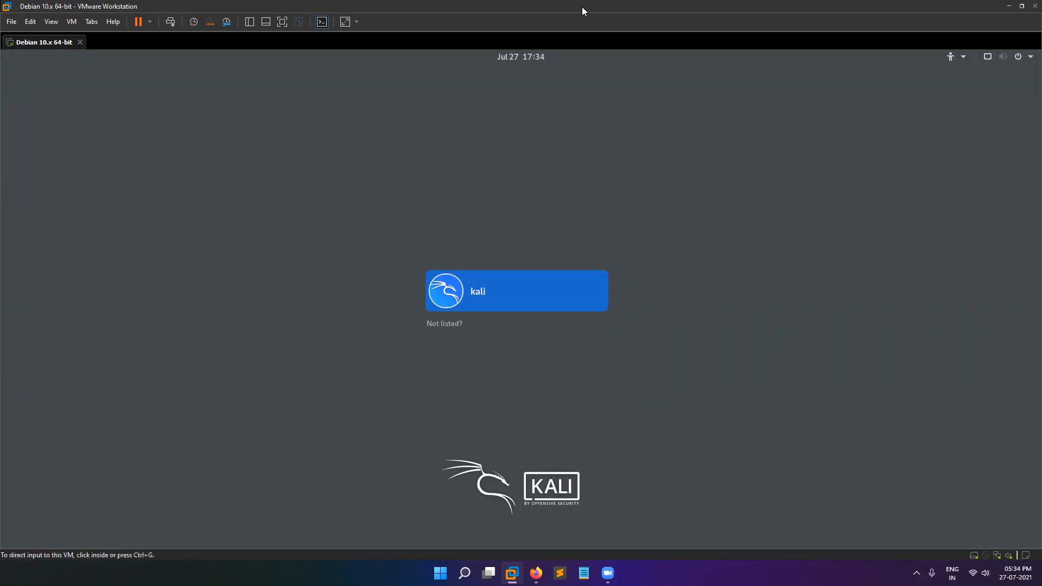
# Log in to Kali as the kali user with the account password.
pyautogui.click(516, 305)
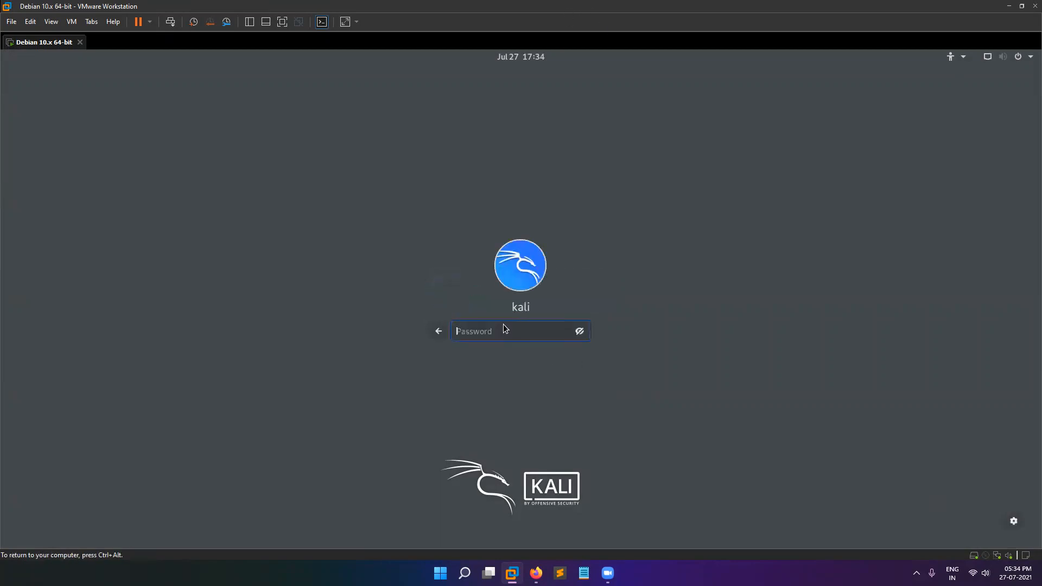
pyautogui.write('kali')
pyautogui.press('Return')
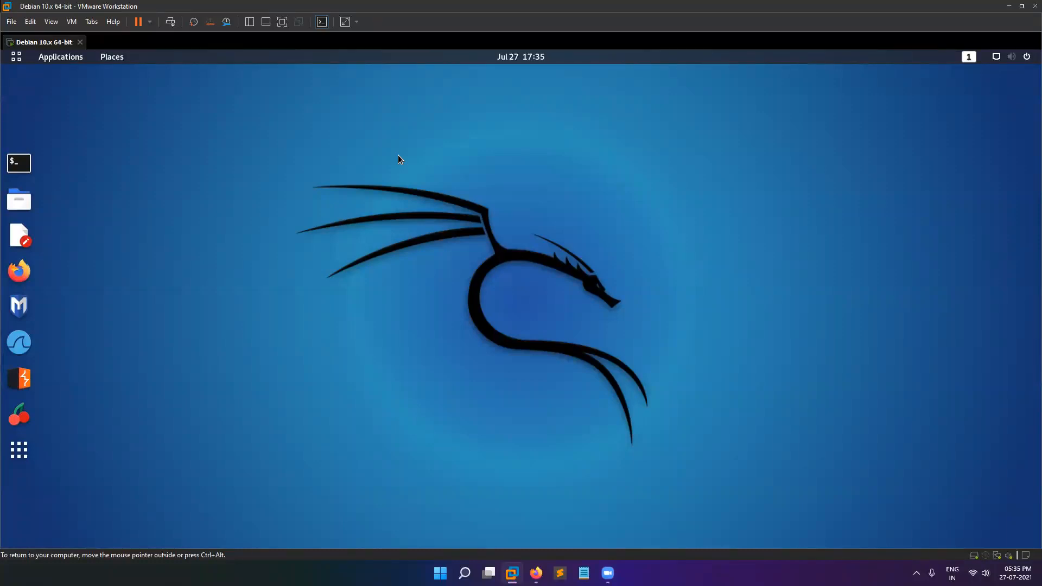
# Open a terminal and run whoami, which reports the kali user.
pyautogui.click(22, 164)
pyautogui.write('whoami')
pyautogui.press('Return')
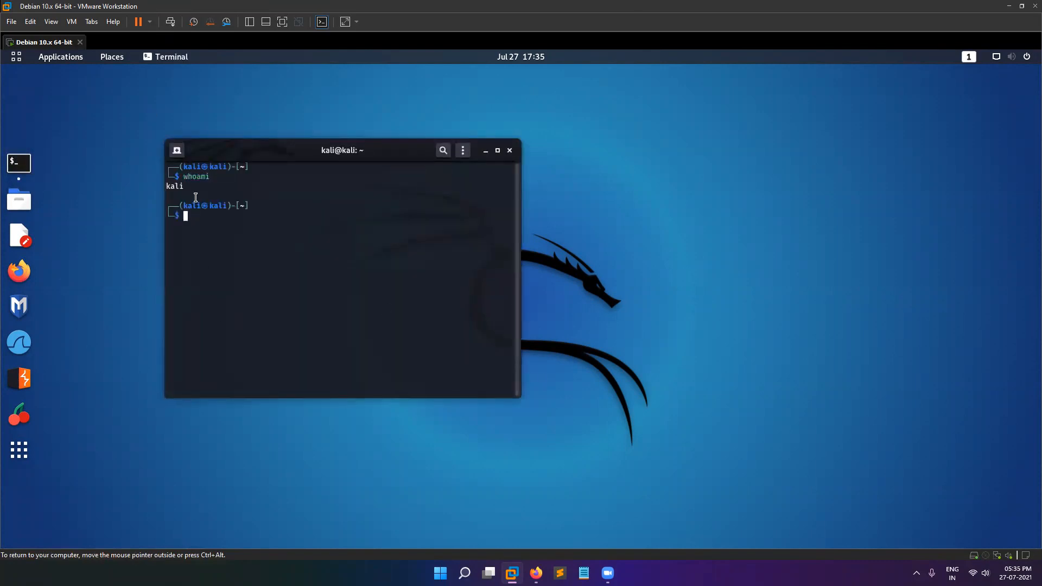
pyautogui.moveTo(196, 197); pyautogui.dragTo(177, 187)
pyautogui.click(295, 232)
pyautogui.moveTo(404, 158); pyautogui.dragTo(636, 148)
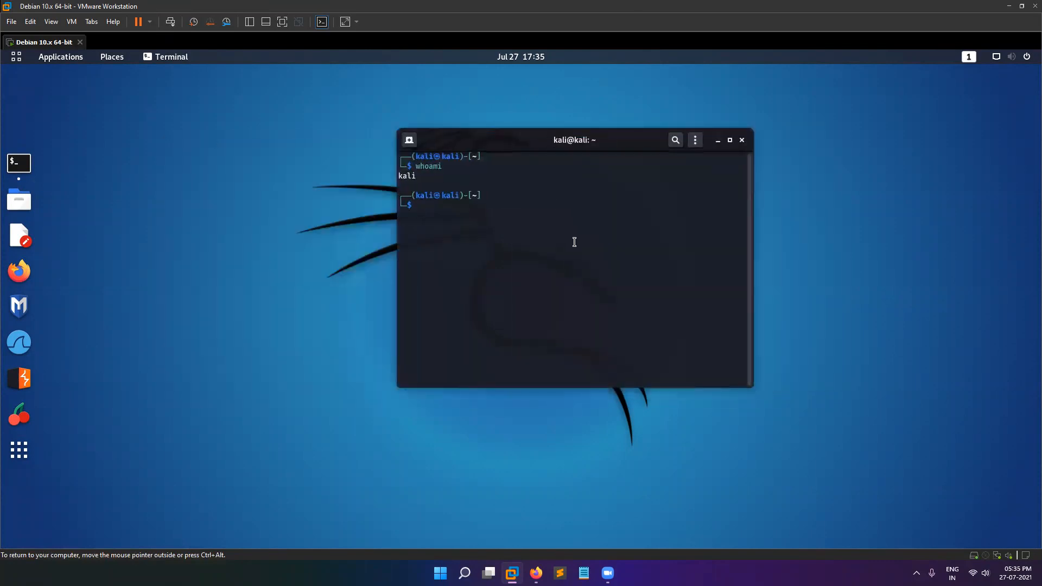
# Become root with sudo -i, confirm with whoami, and set a new root password with passwd.
pyautogui.write('su')
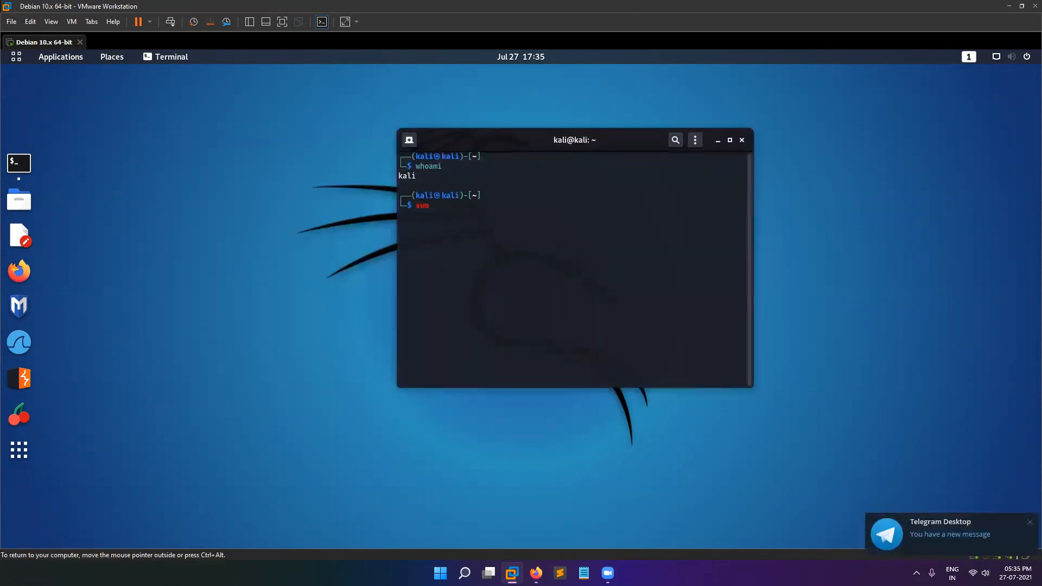
pyautogui.write('do -i')
pyautogui.press('Return')
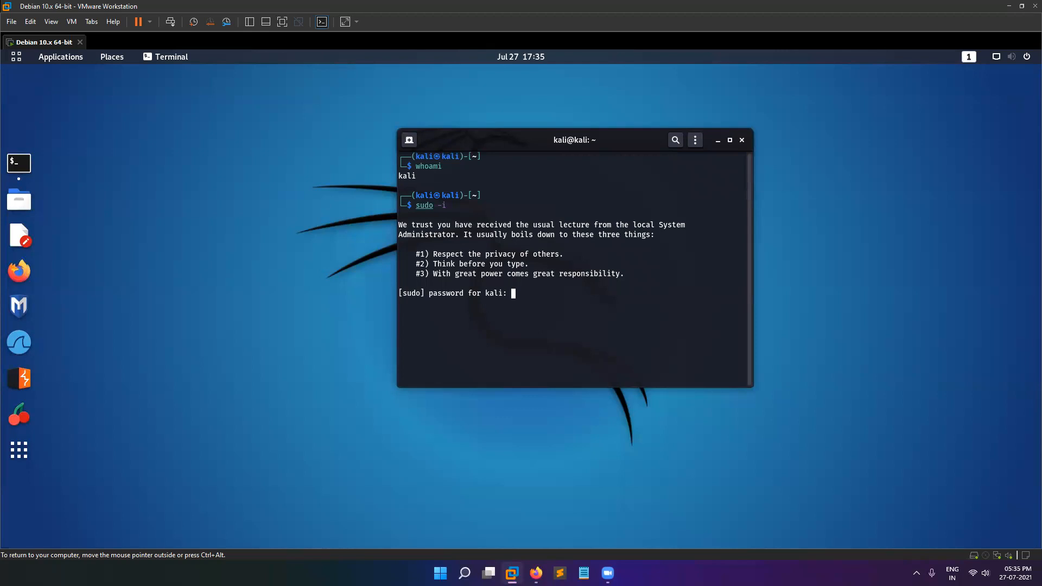
pyautogui.press('Return')
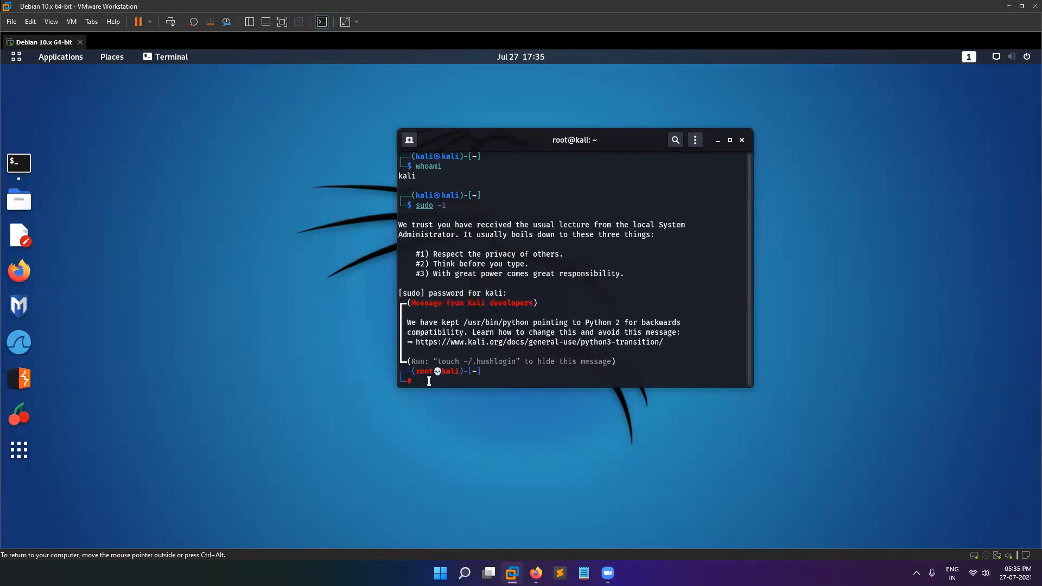
pyautogui.write('whoami')
pyautogui.press('Return')
pyautogui.moveTo(417, 354); pyautogui.dragTo(399, 354)
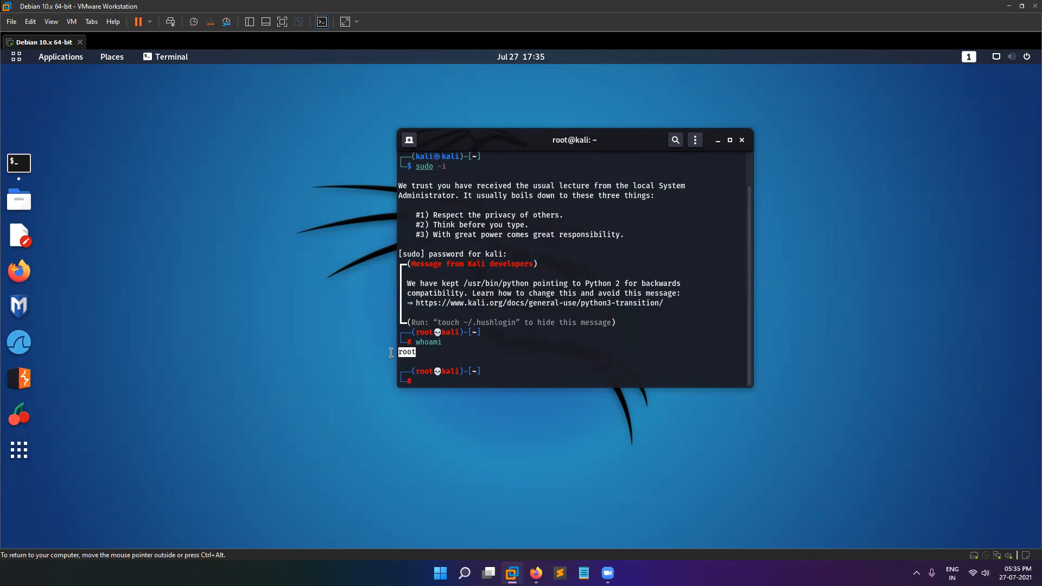
pyautogui.click(467, 354)
pyautogui.write('passwd')
pyautogui.press('Return')
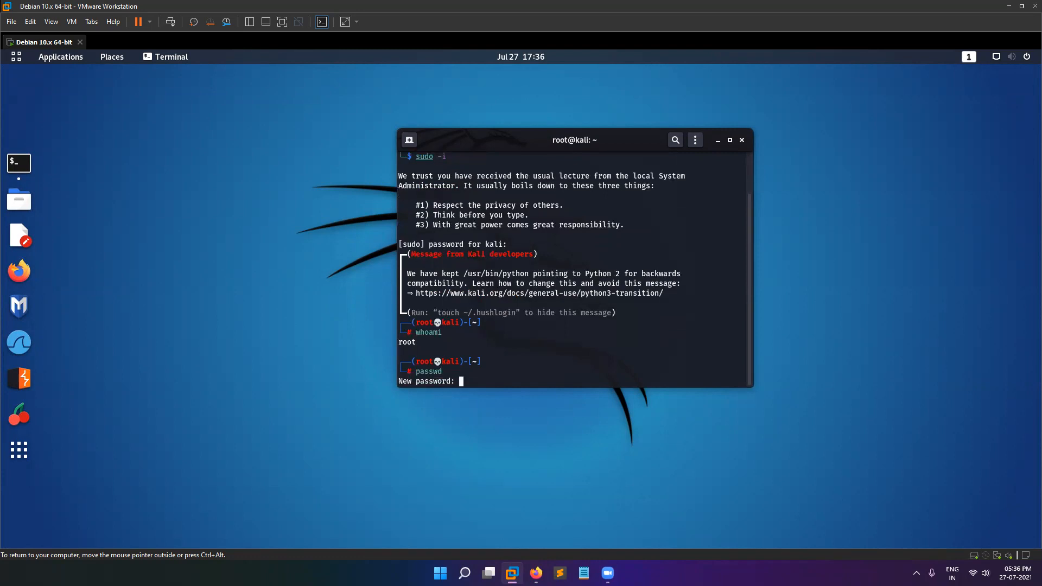
pyautogui.press('Return')
pyautogui.press('Return')
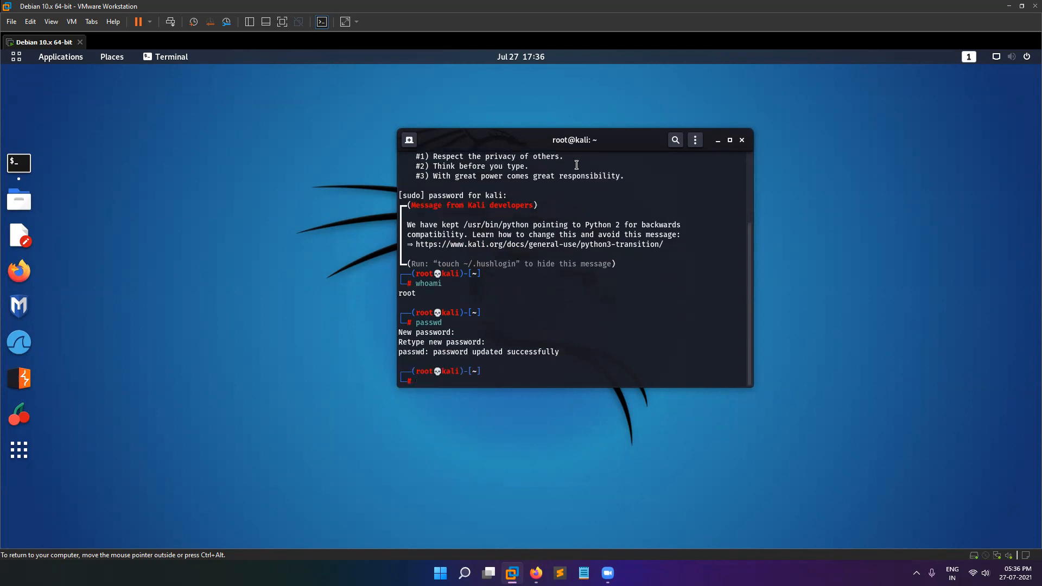
# Close the terminal and log out of the kali session.
pyautogui.click(743, 141)
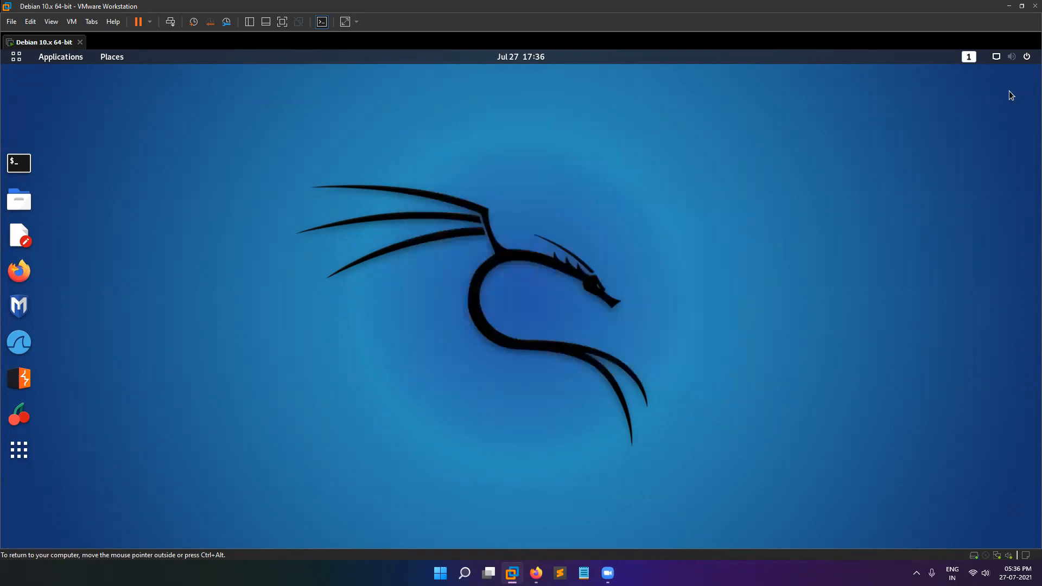
pyautogui.click(1012, 60)
pyautogui.click(921, 210)
pyautogui.click(910, 295)
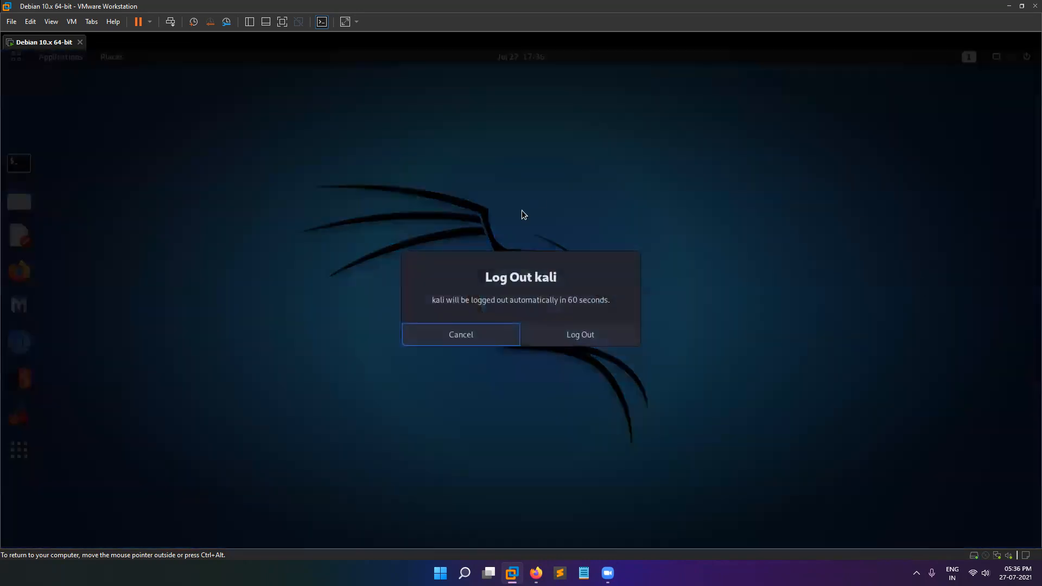
pyautogui.click(579, 332)
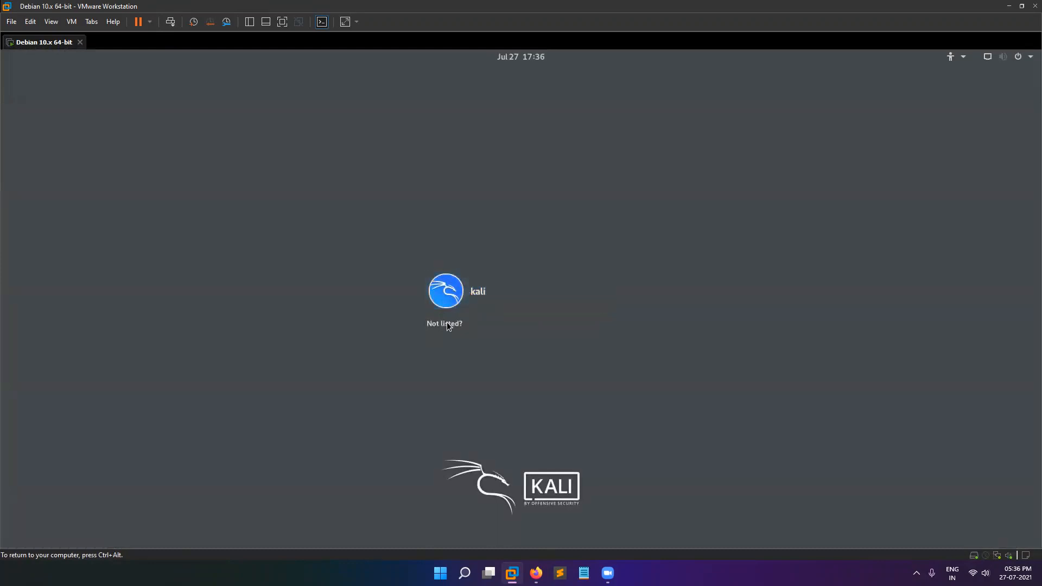
# Attempt to sign in as the unlisted root user with the root password.
pyautogui.click(446, 323)
pyautogui.write('root')
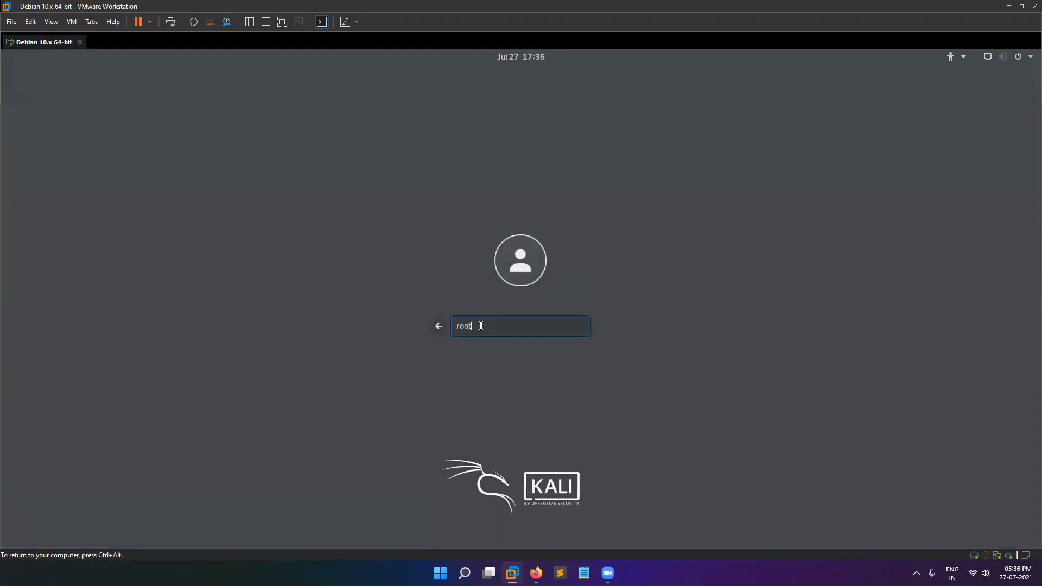
pyautogui.press('Return')
pyautogui.write('toor')
pyautogui.press('Return')
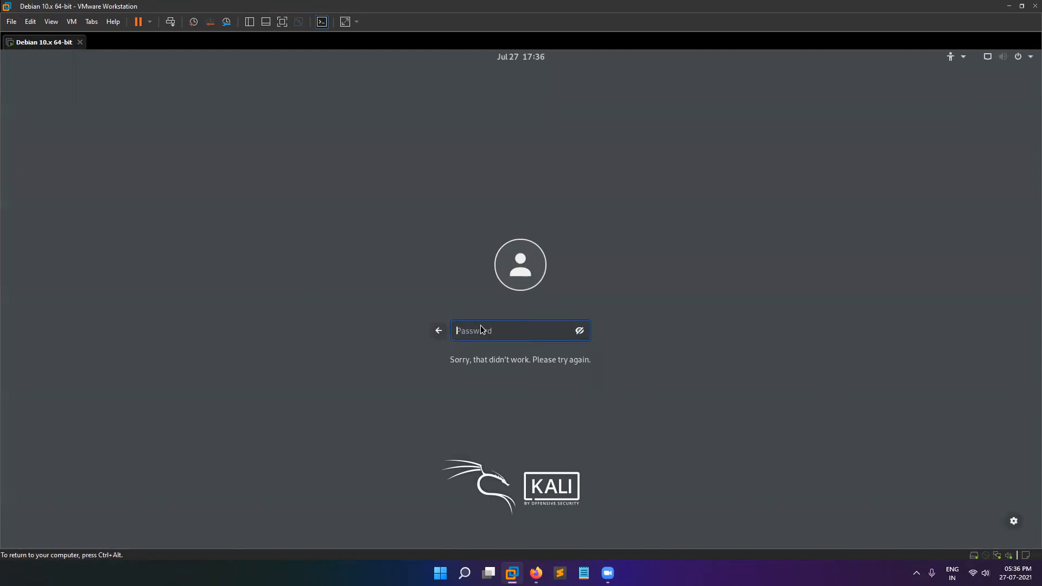
# Return to the user list, log in as kali with its password, and open a terminal.
pyautogui.click(438, 331)
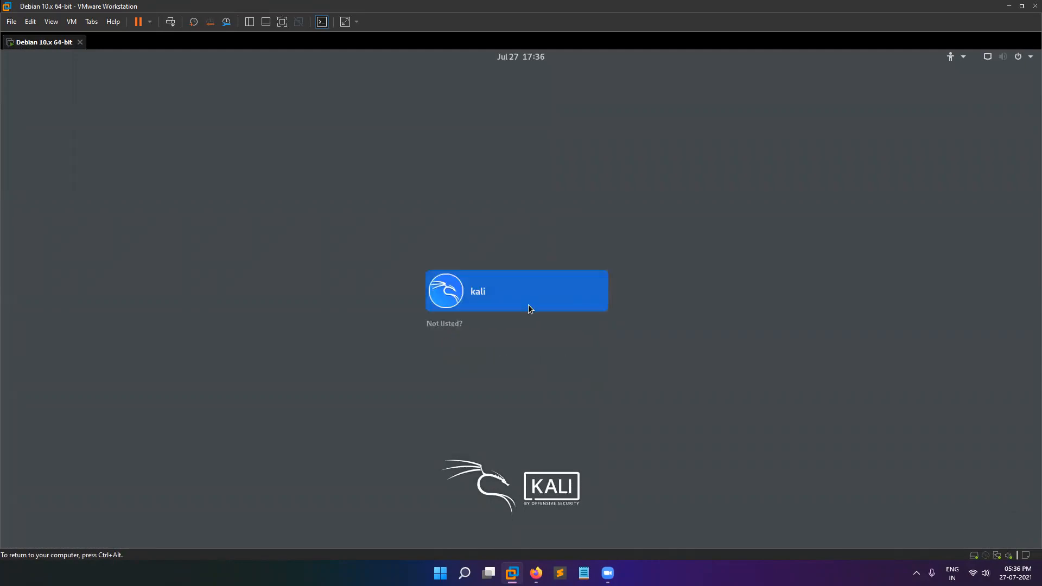
pyautogui.click(529, 302)
pyautogui.write('kali')
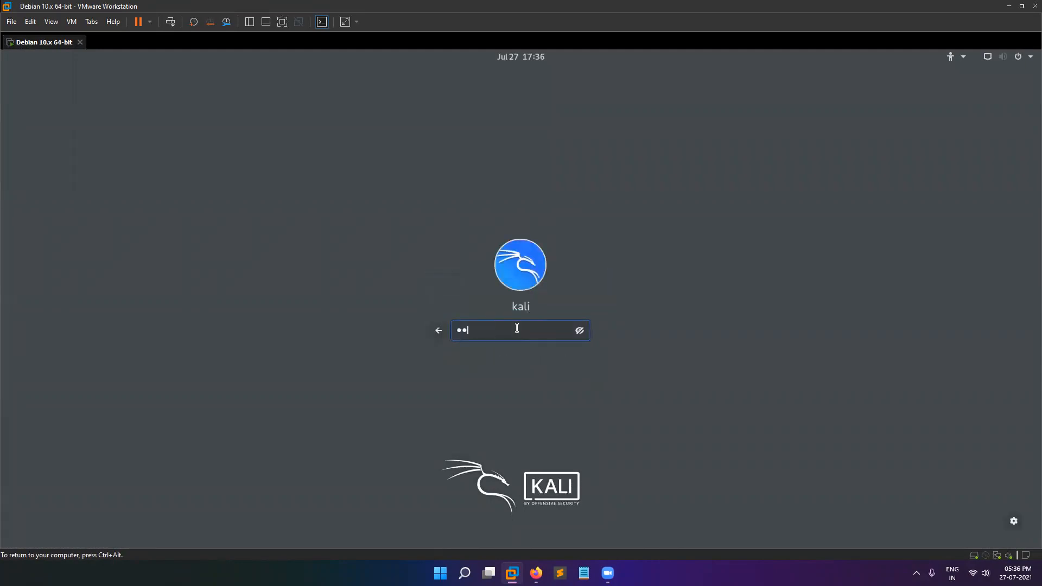
pyautogui.press('Return')
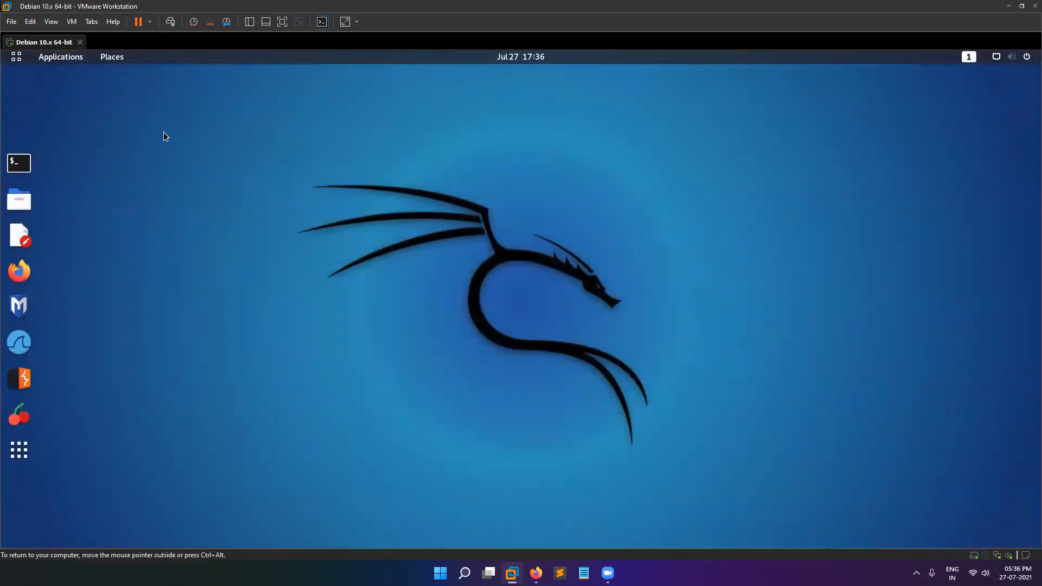
pyautogui.click(25, 165)
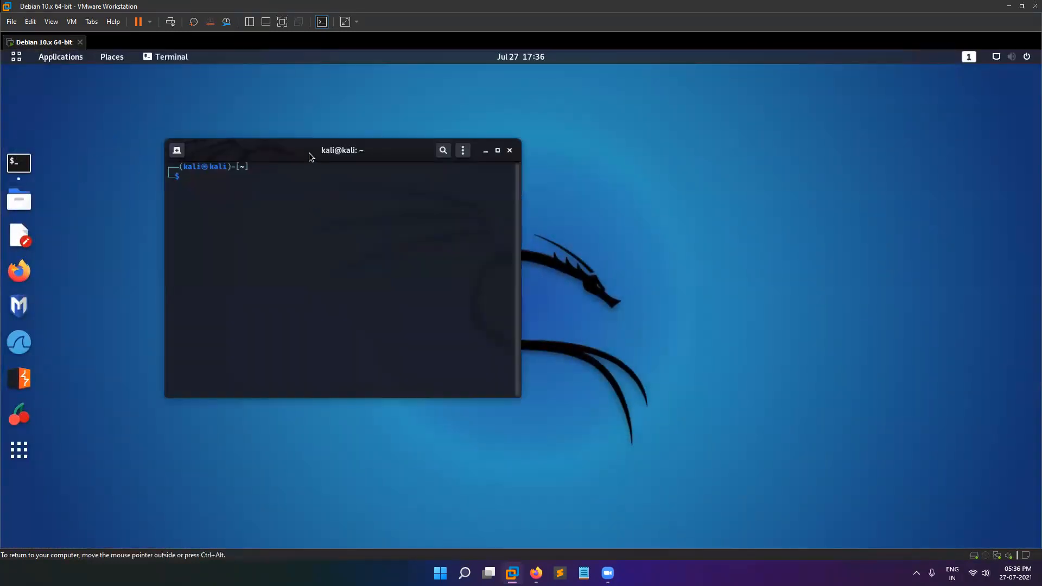
# Move the terminal aside, run sudo mousepad /etc/pam.d/gdm-password, and submit the sudo password.
pyautogui.moveTo(308, 152); pyautogui.dragTo(617, 201)
pyautogui.write('sudo mousepad')
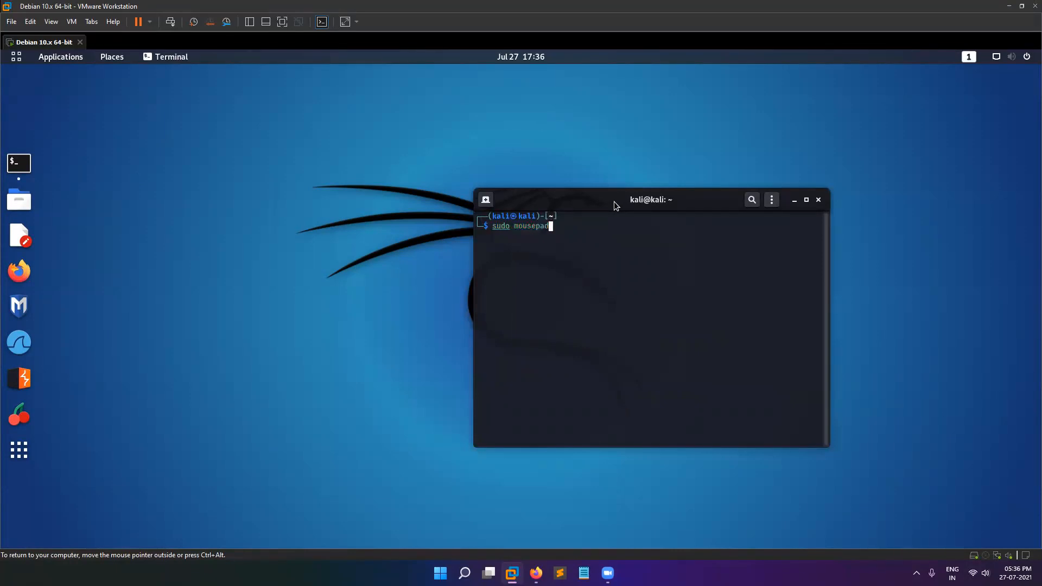
pyautogui.write(' /etc/pam.d/gdm-password')
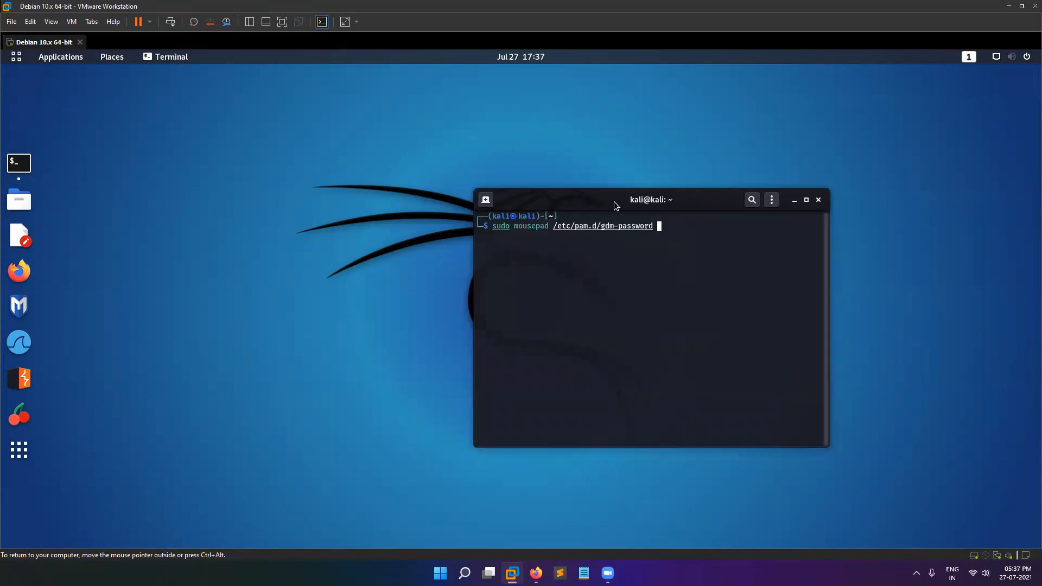
pyautogui.press('Return')
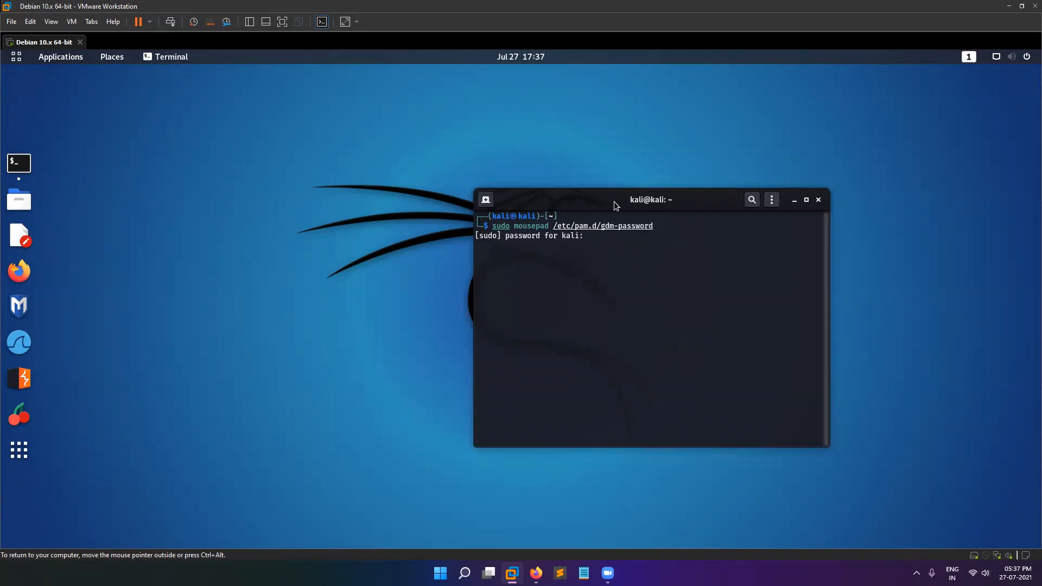
pyautogui.press('Return')
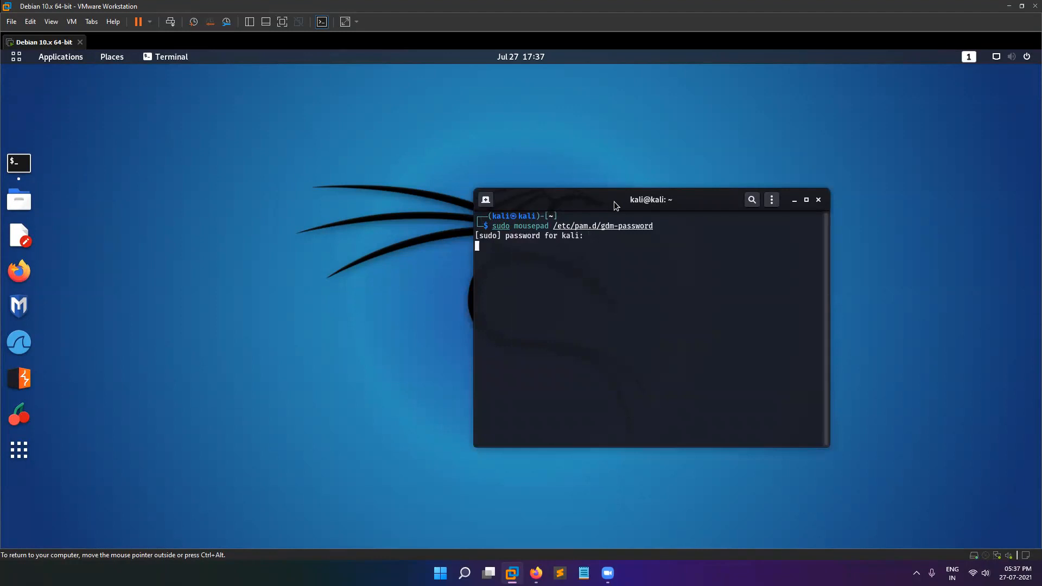
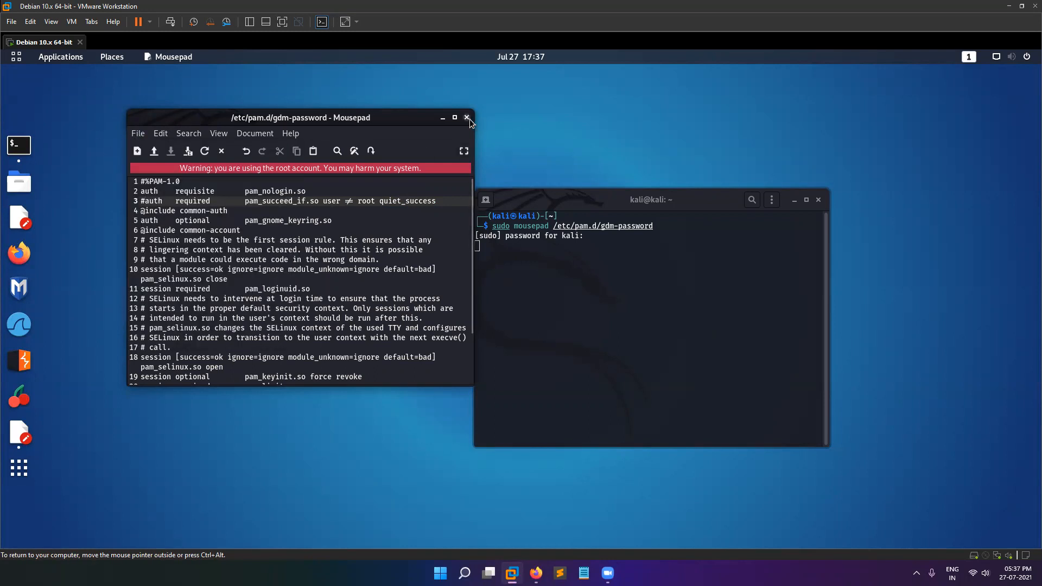
# Close the gdm-password file in Mousepad and the terminal, then log out of the kali session.
pyautogui.click(467, 117)
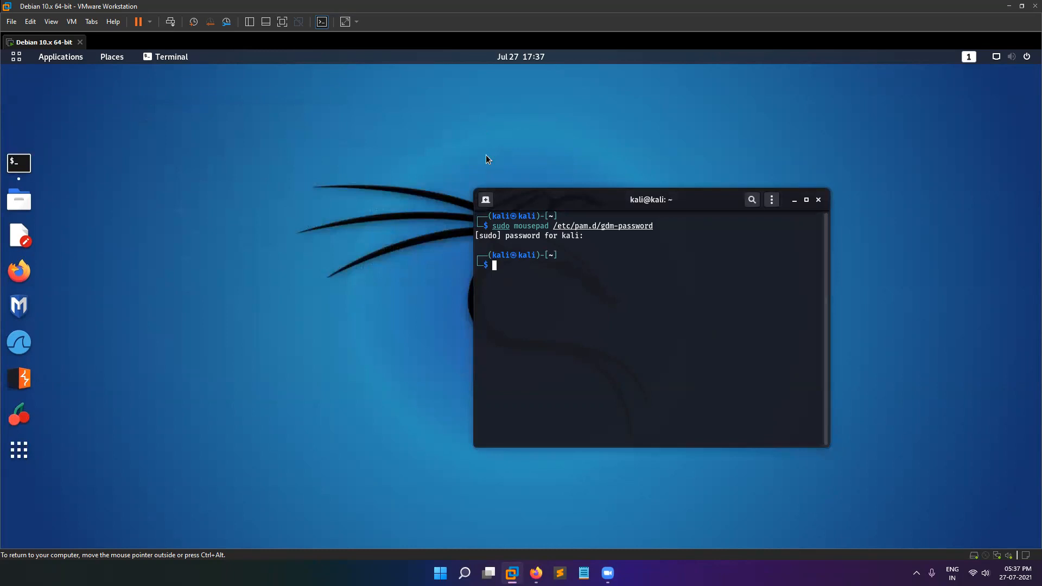
pyautogui.click(818, 200)
pyautogui.click(1012, 57)
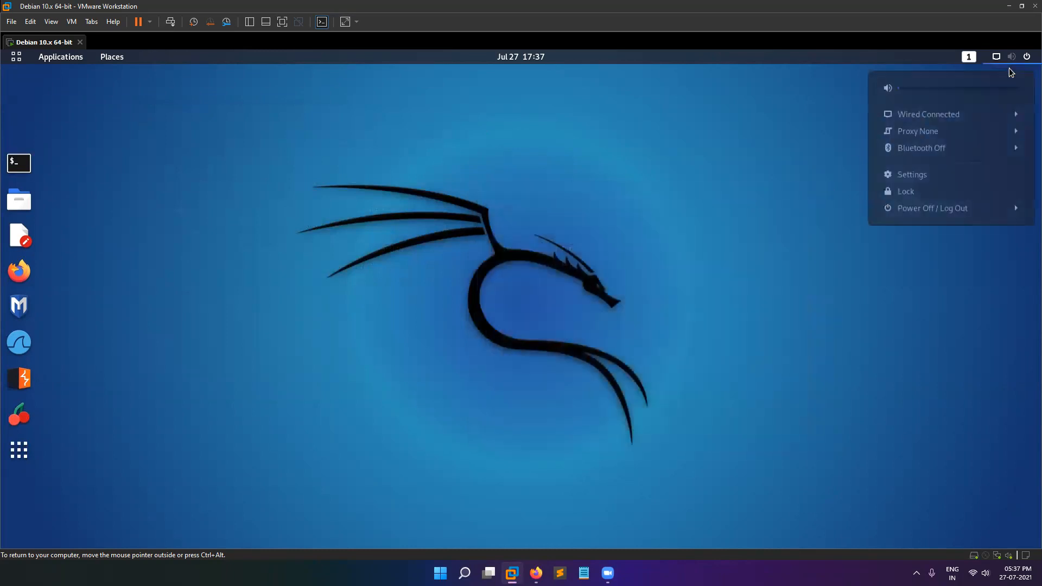
pyautogui.click(914, 216)
pyautogui.click(913, 287)
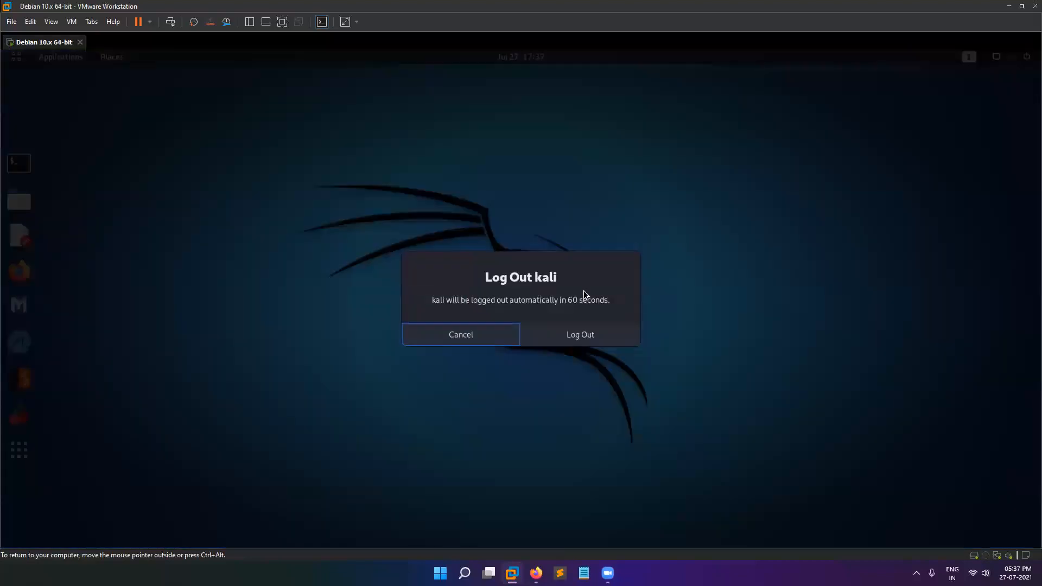
pyautogui.click(539, 337)
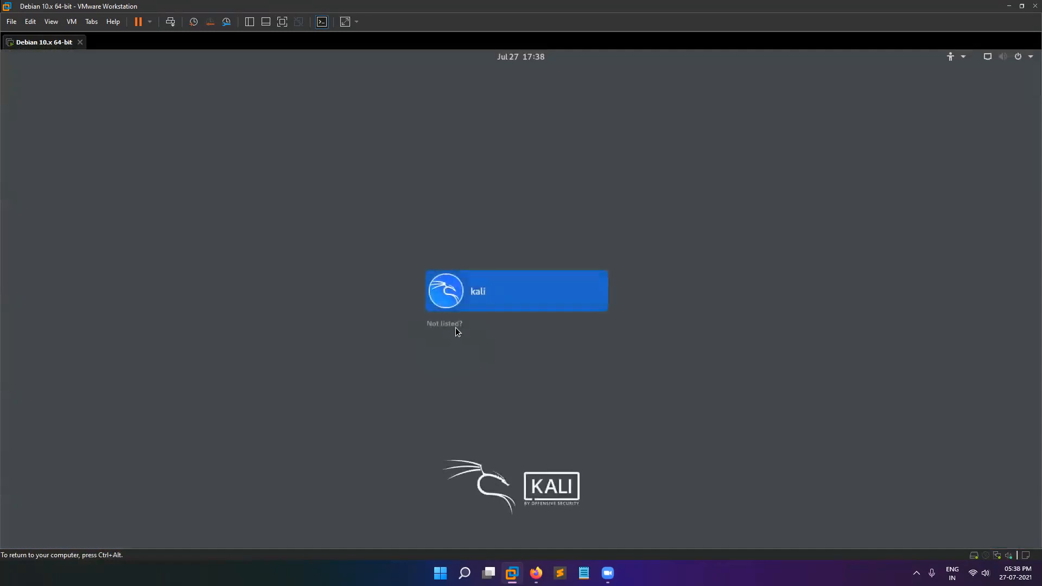
pyautogui.click(456, 327)
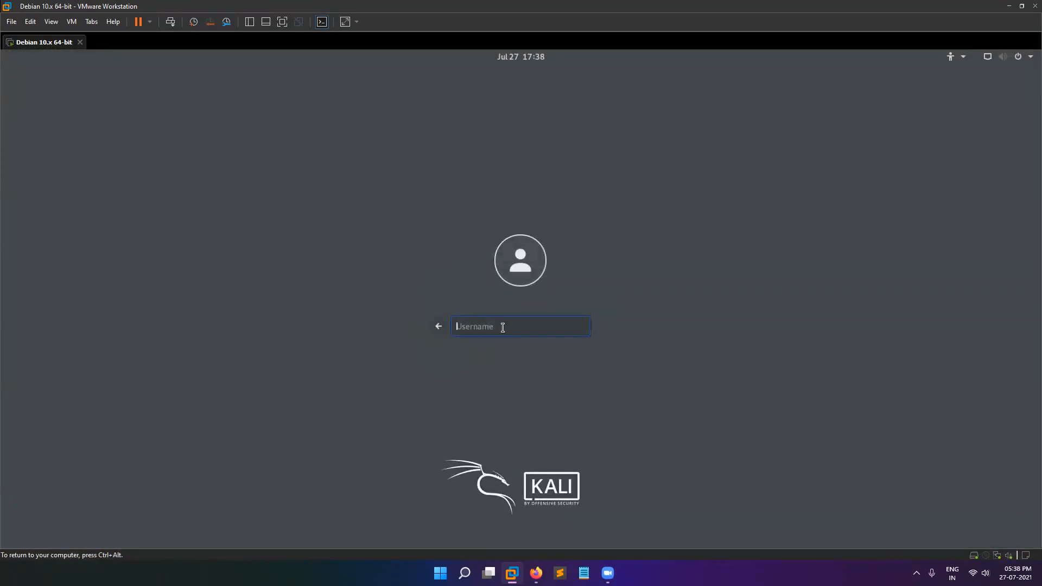
pyautogui.write('root')
pyautogui.press('Return')
pyautogui.write('too•••')
pyautogui.press('Return')
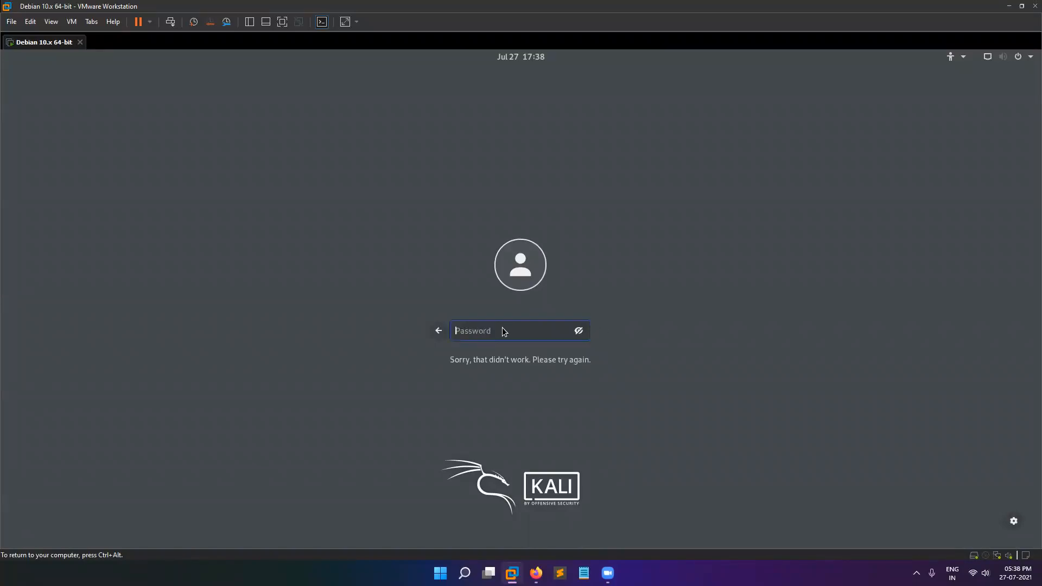
pyautogui.write('toor')
pyautogui.press('Return')
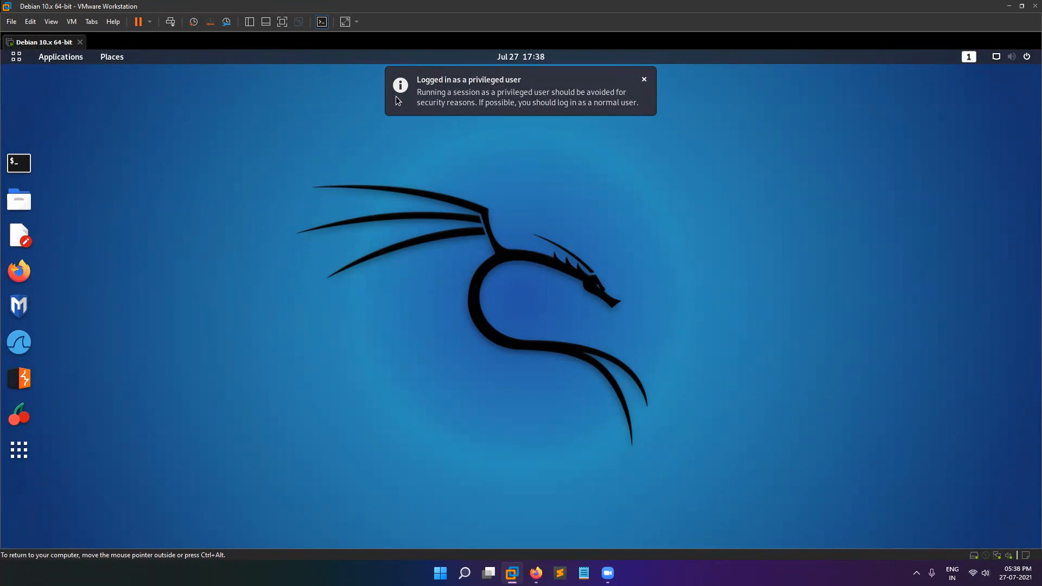
# Dismiss the privileged-user warning, open a root terminal, and show the Users page in Settings.
pyautogui.click(645, 79)
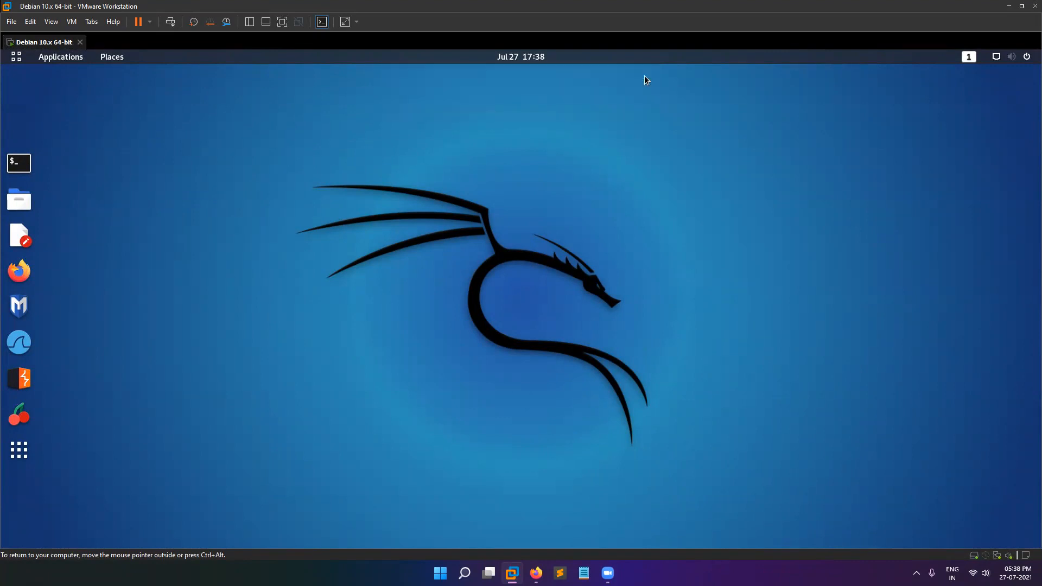
pyautogui.click(19, 163)
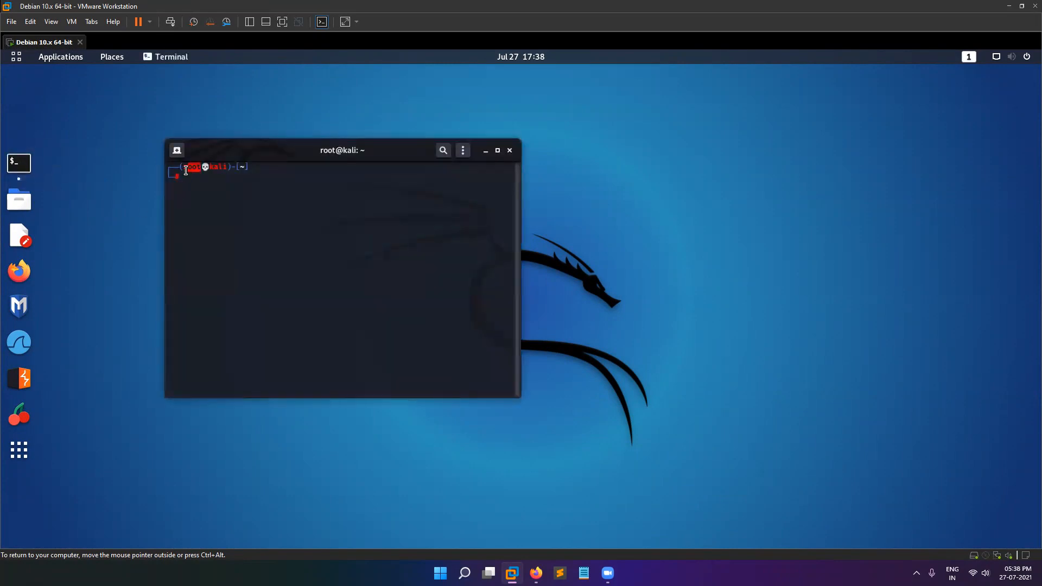
pyautogui.doubleClick(223, 169)
pyautogui.click(1011, 56)
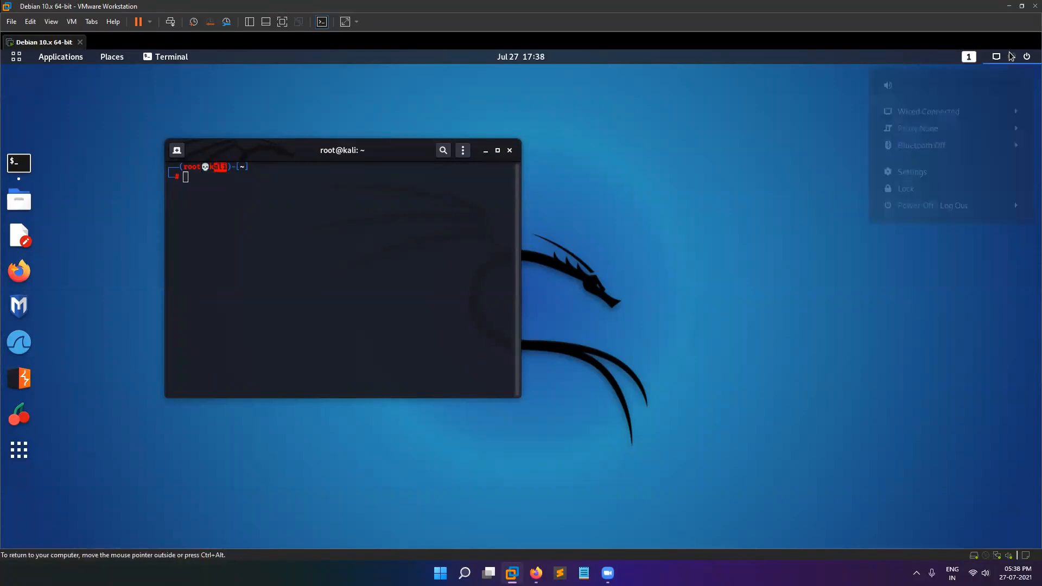
pyautogui.click(932, 175)
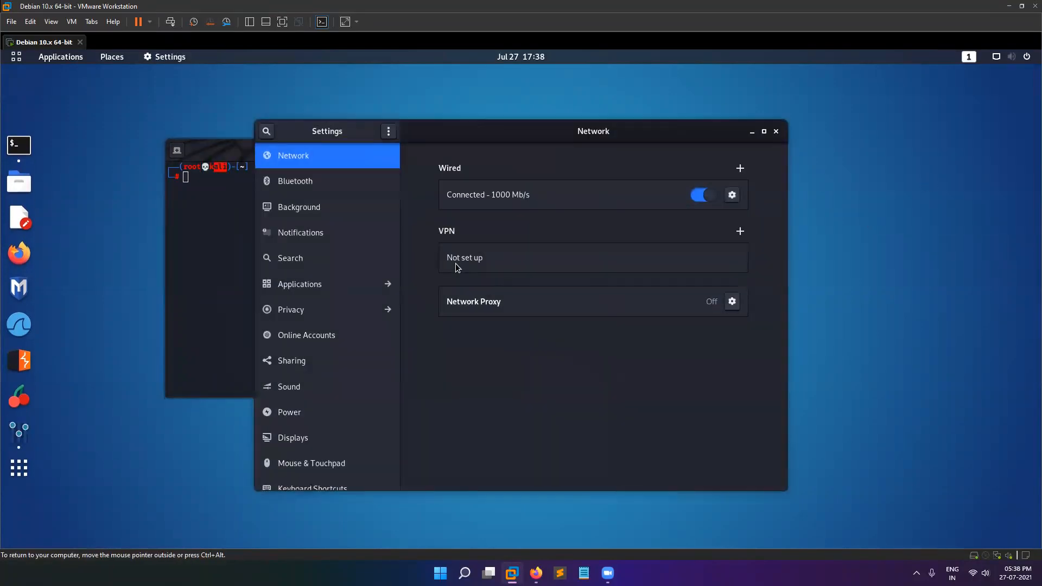
pyautogui.scroll(-5, 334, 434)
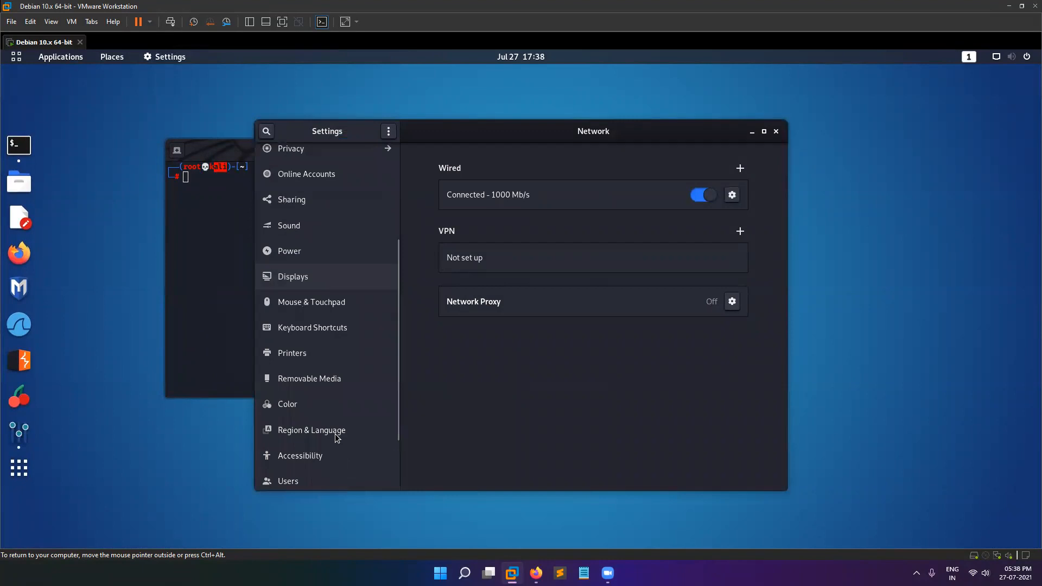
pyautogui.scroll(-3, 333, 434)
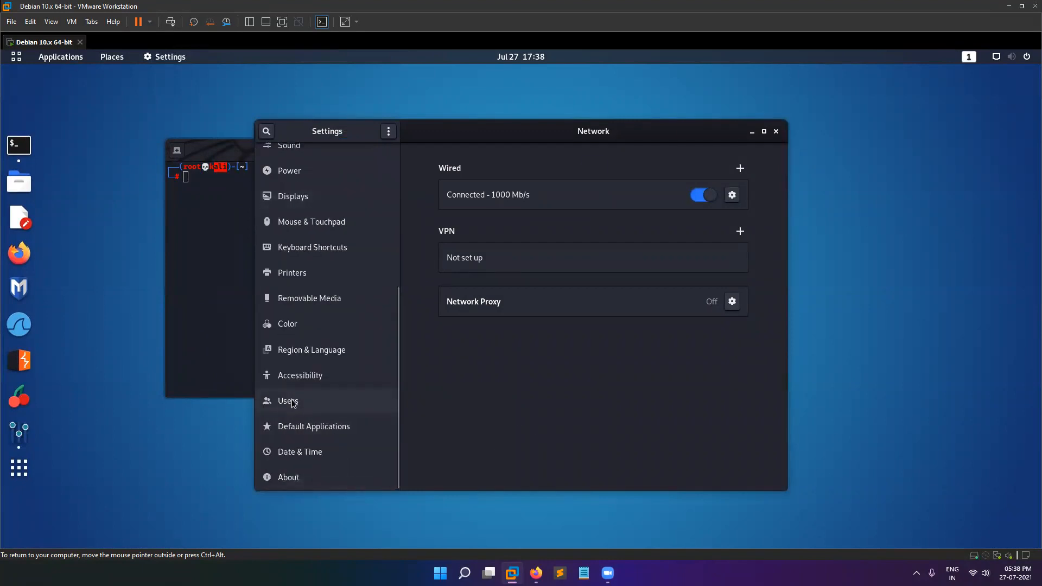
pyautogui.click(291, 401)
# Place the terminal beside Settings and remove the kali user with userdel -r kali after deluser -r fails.
pyautogui.moveTo(462, 132); pyautogui.dragTo(905, 99)
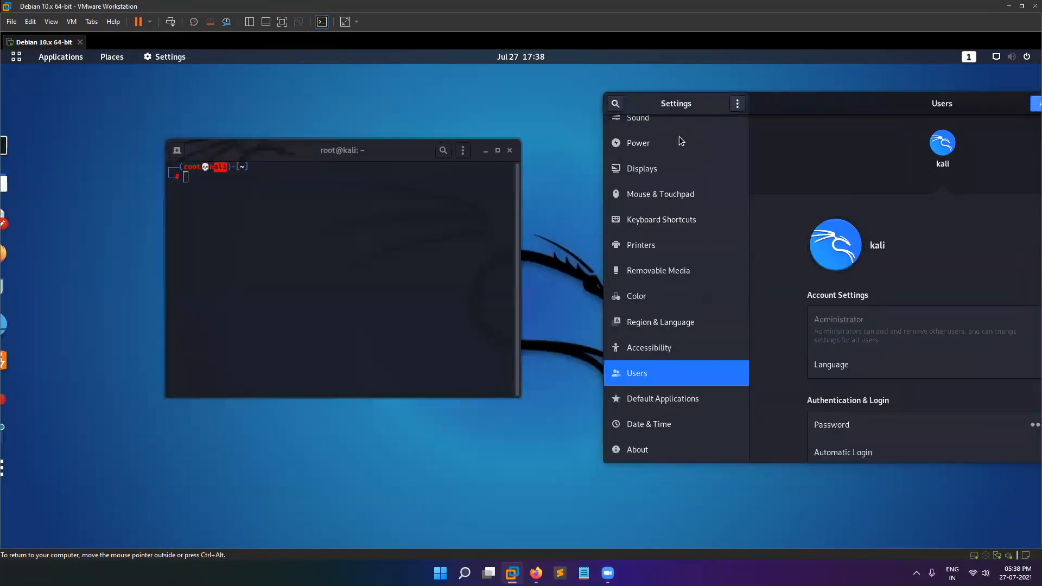
pyautogui.moveTo(396, 155); pyautogui.dragTo(933, 330)
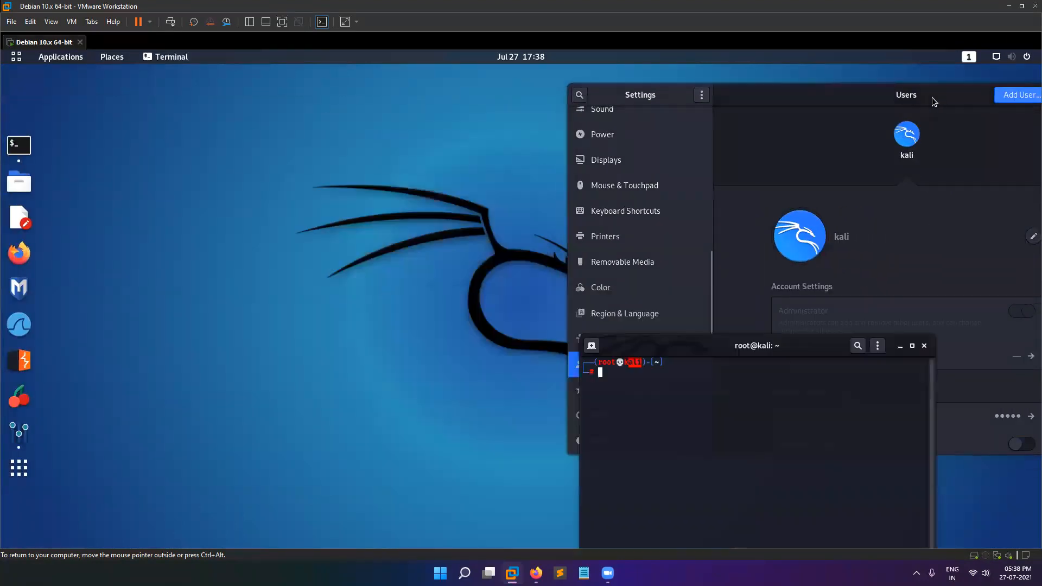
pyautogui.moveTo(933, 97); pyautogui.dragTo(405, 106)
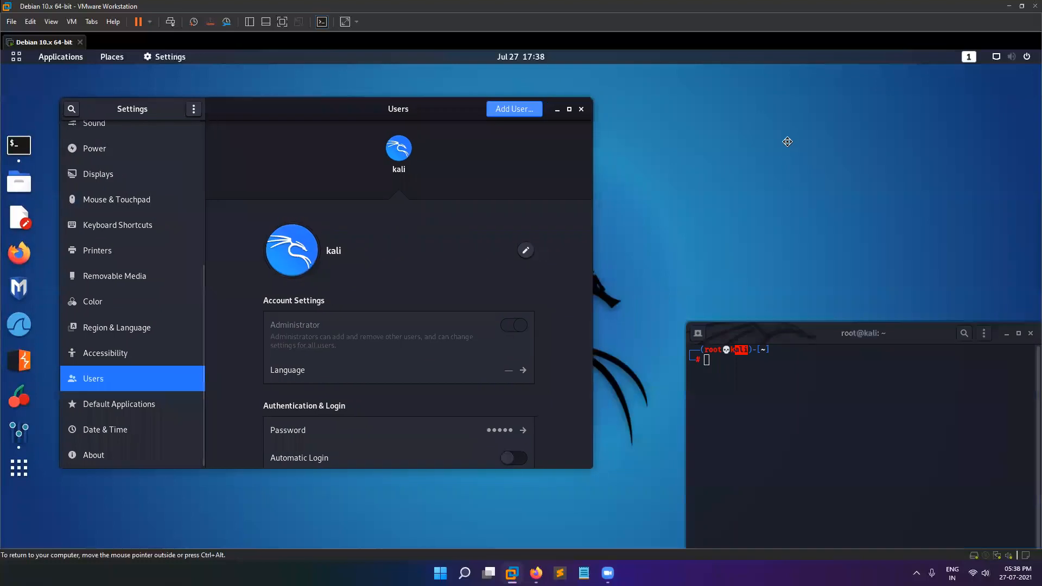
pyautogui.moveTo(810, 334); pyautogui.dragTo(709, 139)
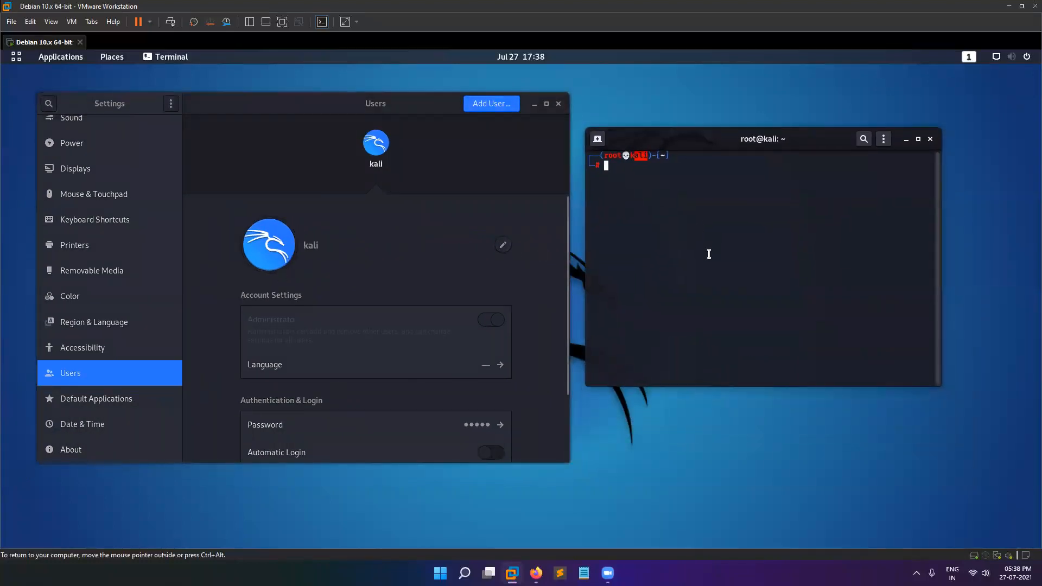
pyautogui.write('del')
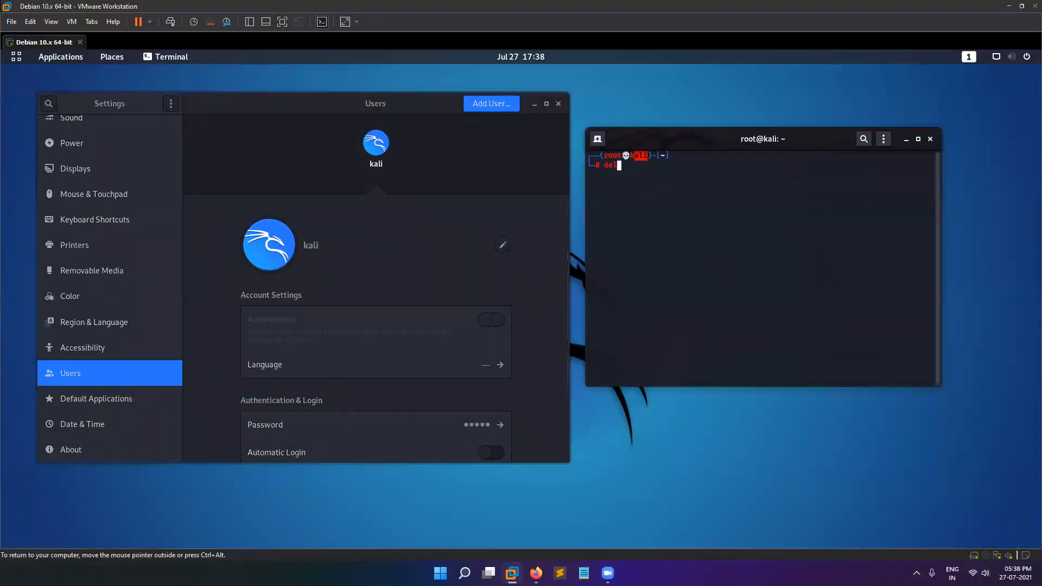
pyautogui.write('user -r kali')
pyautogui.press('Return')
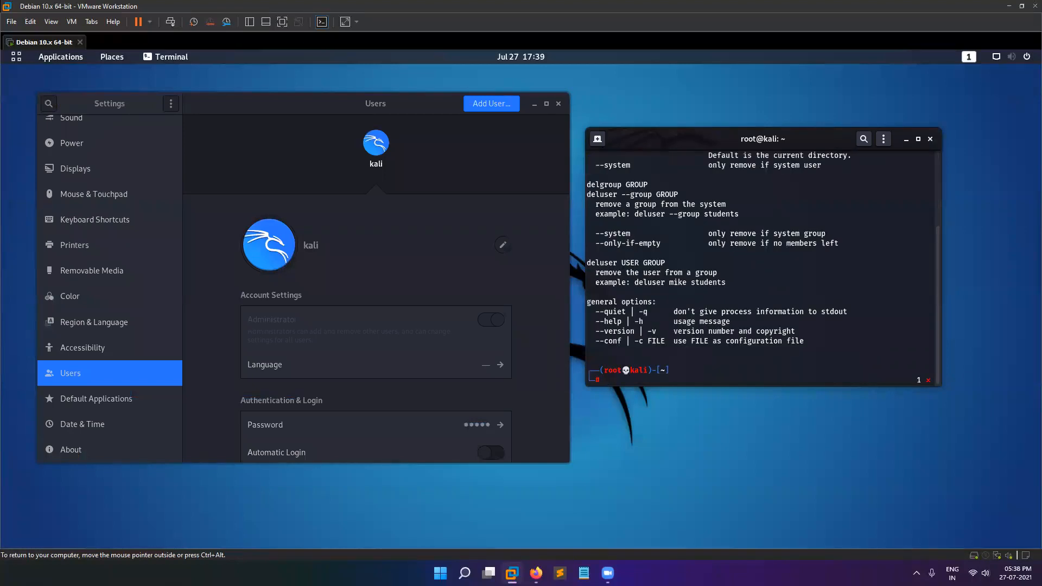
pyautogui.press('Up')
pyautogui.press('Left')
pyautogui.press('Left')
pyautogui.press('Left')
pyautogui.press('Left')
pyautogui.press('Left')
pyautogui.press('Left')
pyautogui.press('Left')
pyautogui.press('Left')
pyautogui.press('Left')
pyautogui.press('Left')
pyautogui.press('Left')
pyautogui.press('BackSpace')
pyautogui.press('BackSpace')
pyautogui.press('BackSpace')
pyautogui.press('BackSpace')
pyautogui.press('BackSpace')
pyautogui.press('BackSpace')
pyautogui.press('BackSpace')
pyautogui.write('userdel')
pyautogui.press('Return')
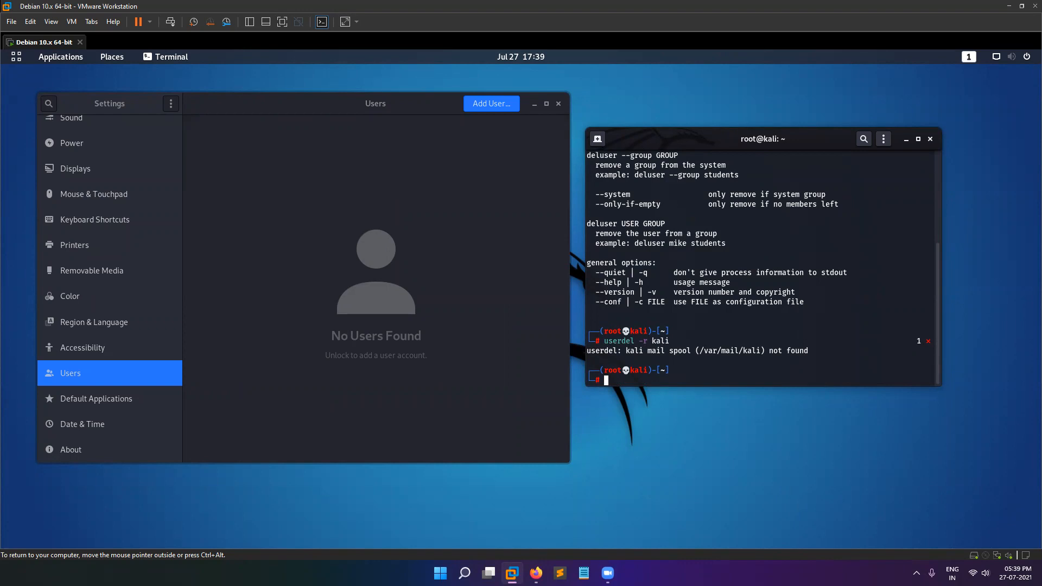
# Close Settings and the terminal, shut down the Kali guest, close its tab, and quit VMware Workstation.
pyautogui.click(560, 104)
pyautogui.click(930, 139)
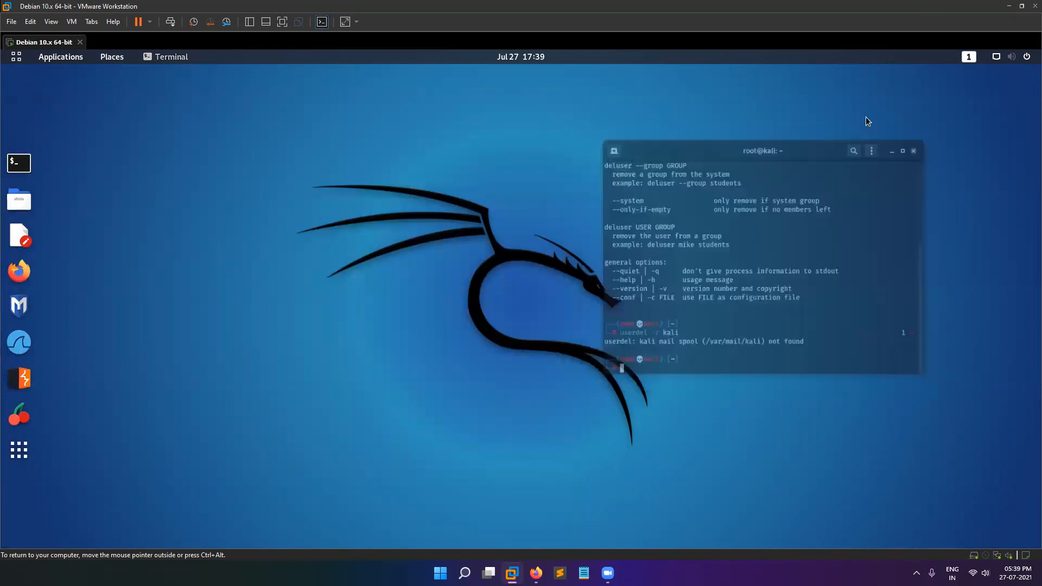
pyautogui.click(149, 22)
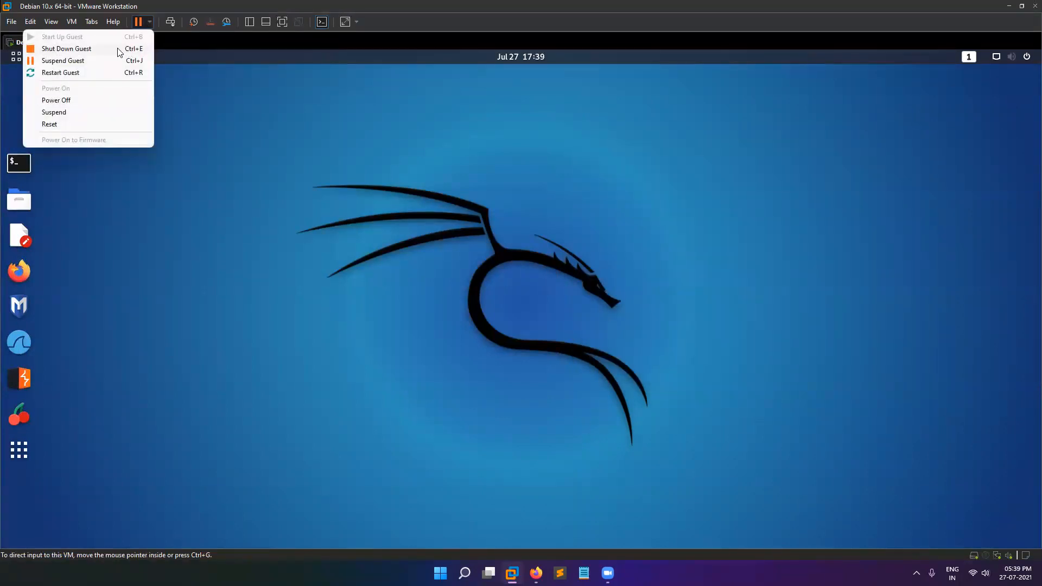
pyautogui.click(84, 50)
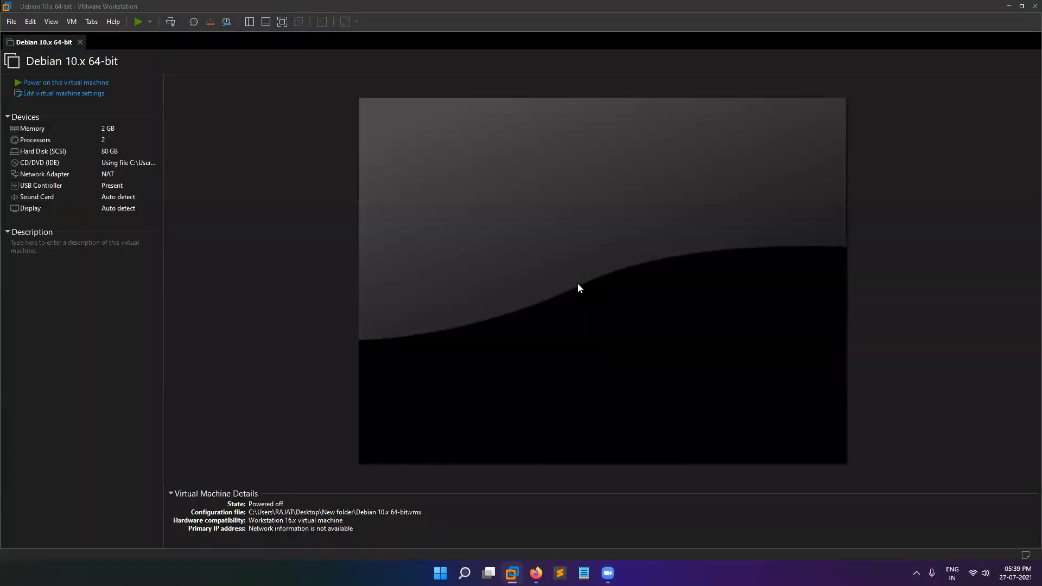
pyautogui.click(80, 42)
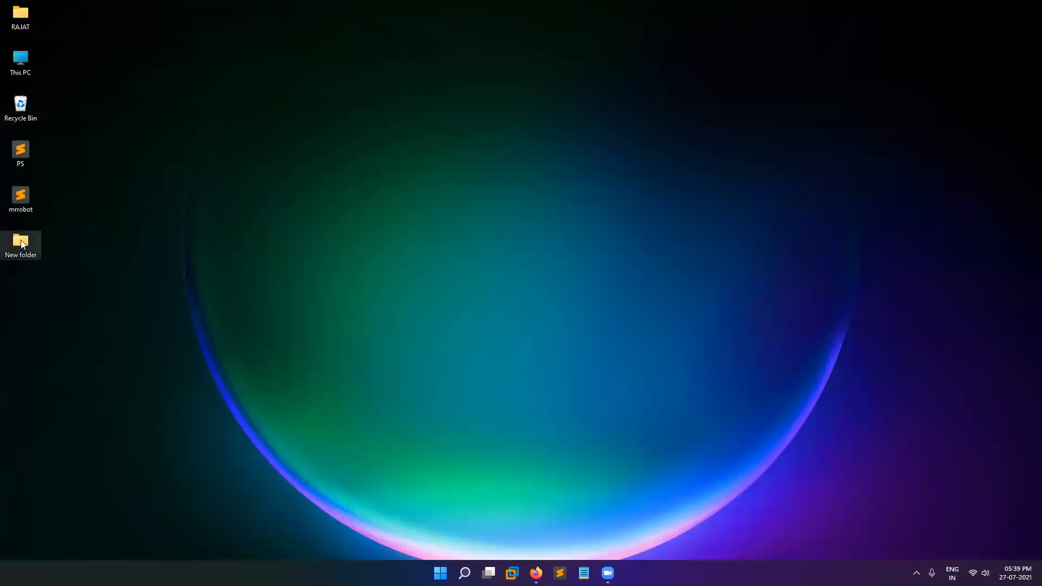
pyautogui.click(22, 244)
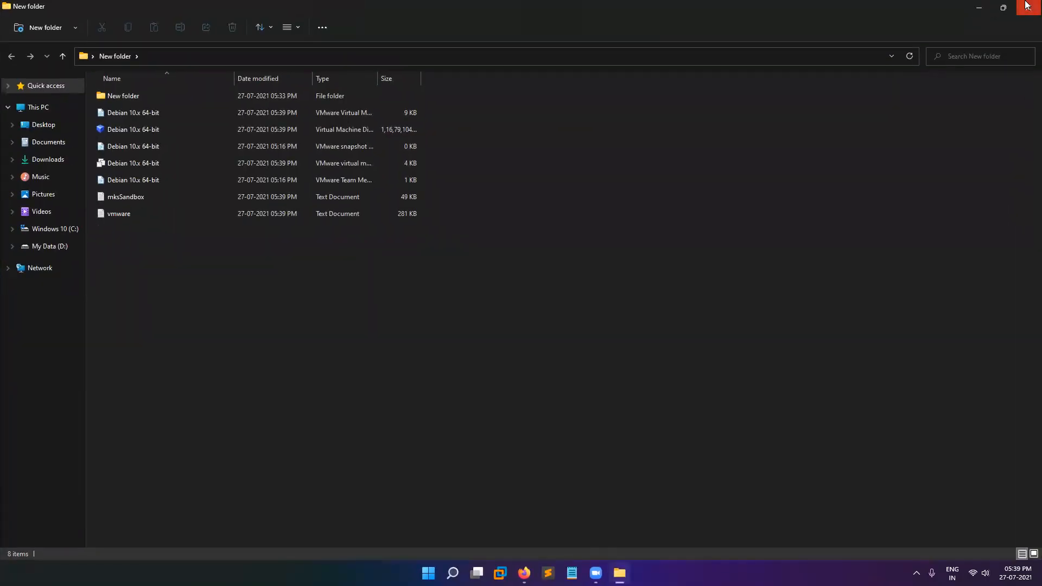
# Check the inner New folder, close File Explorer, and permanently delete the desktop's New folder.
pyautogui.doubleClick(170, 98)
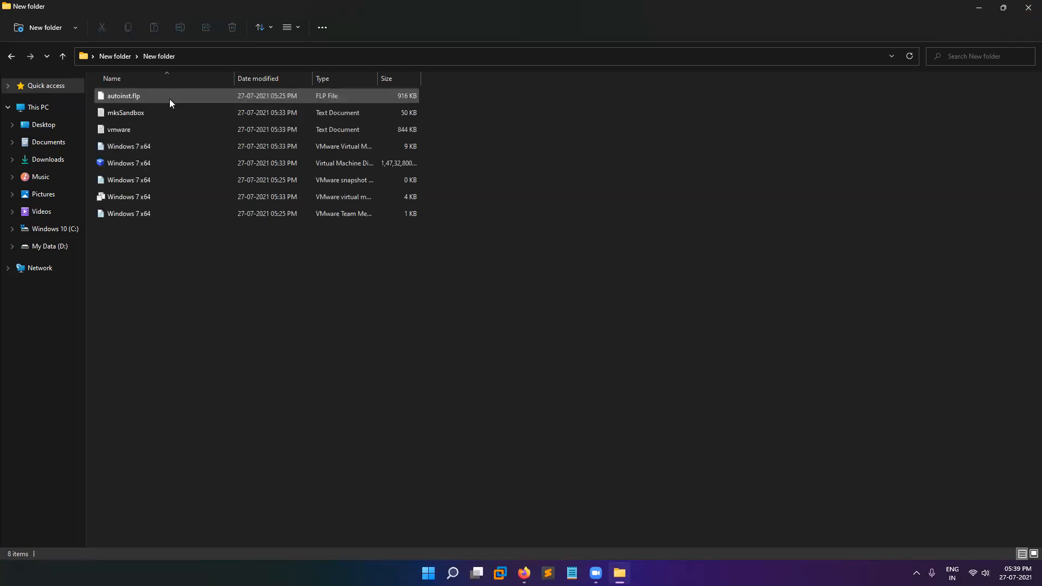
pyautogui.click(1028, 7)
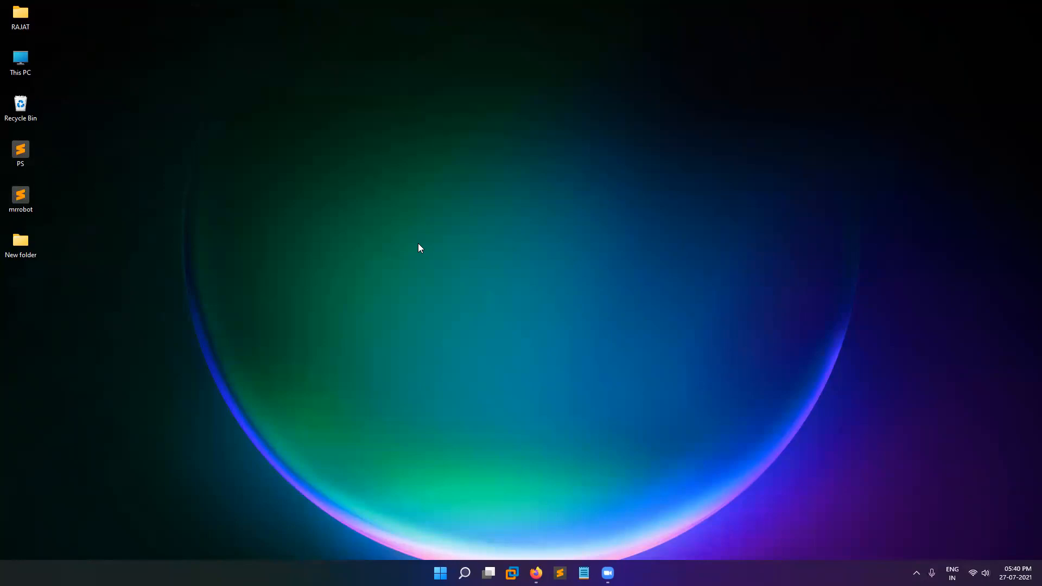
pyautogui.rightClick(34, 242)
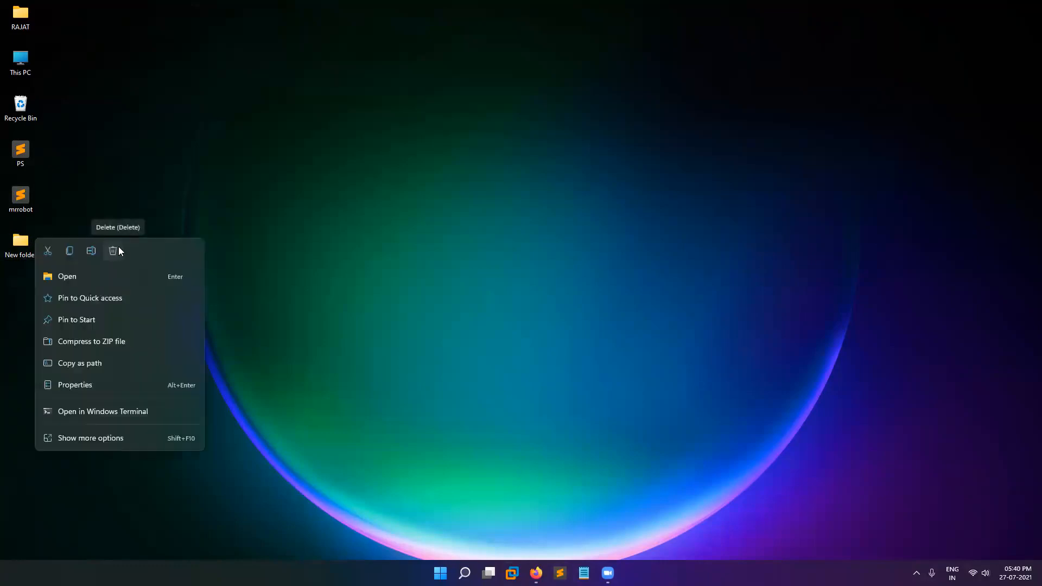
pyautogui.click(119, 250)
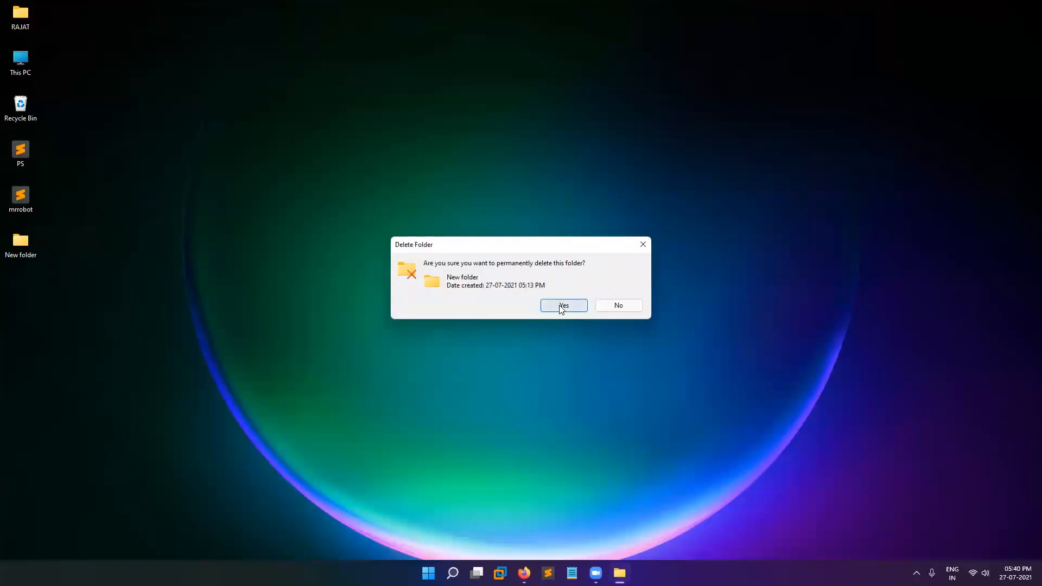
pyautogui.click(559, 306)
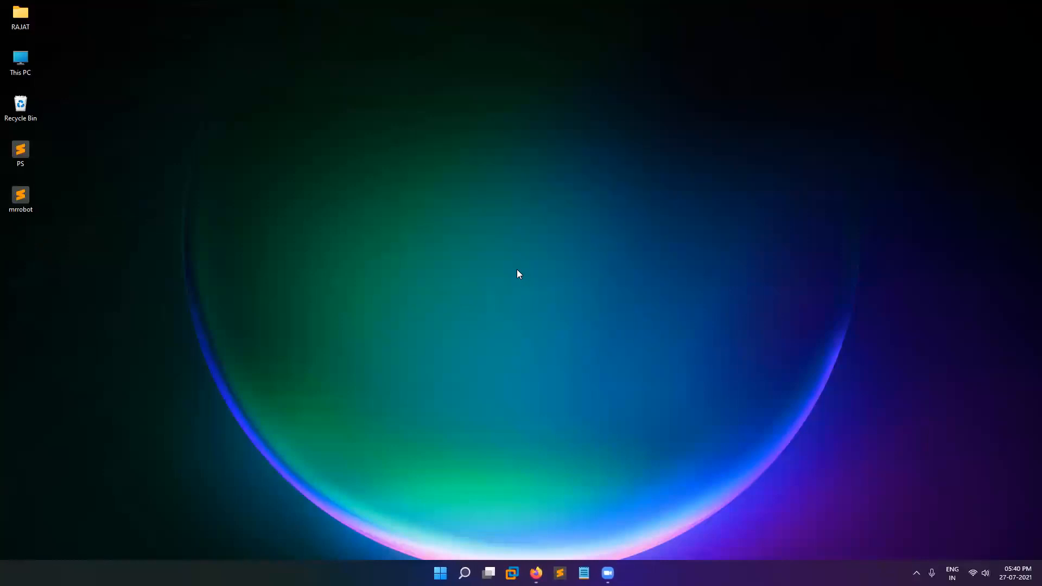
# Empty the Recycle Bin.
pyautogui.rightClick(20, 108)
pyautogui.click(21, 132)
pyautogui.click(557, 293)
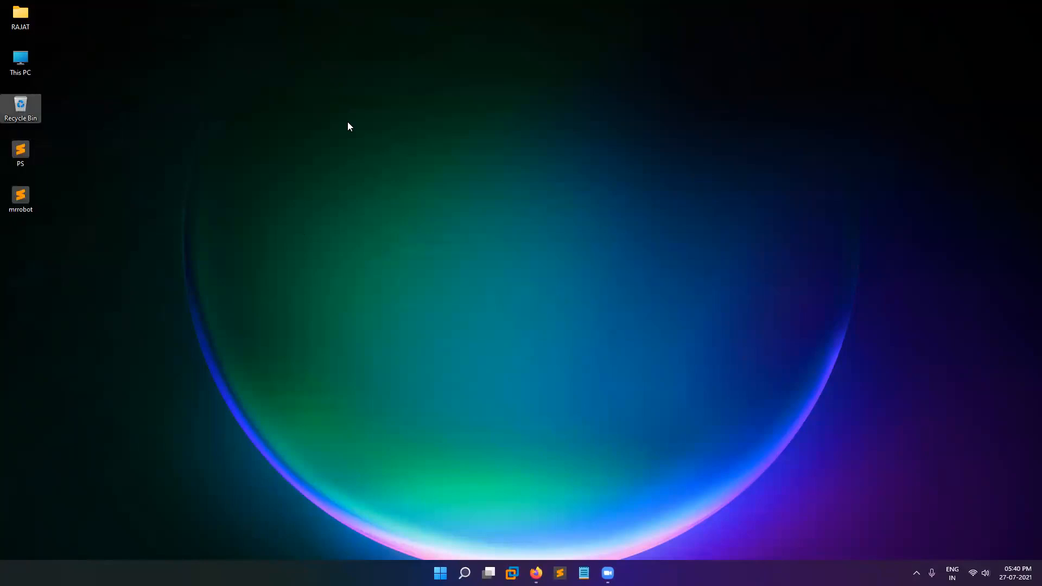
# Search 'kali download' and open kali.org's VMware image torrent in qBittorrent.
pyautogui.hotkey('alt', 'Tab')
pyautogui.hotkey('ctrl', 'l')
pyautogui.write('ka')
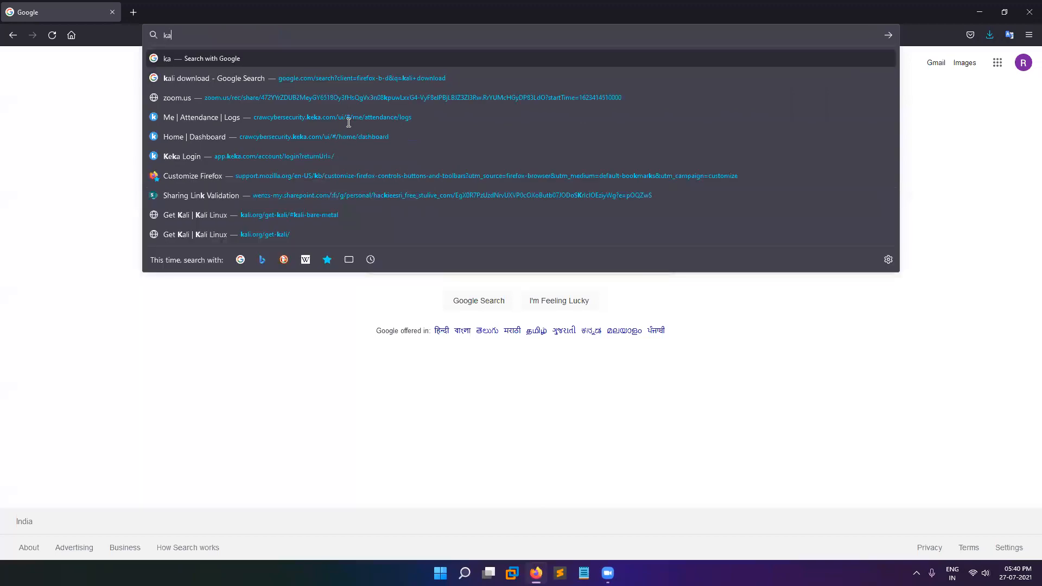
pyautogui.write('li download')
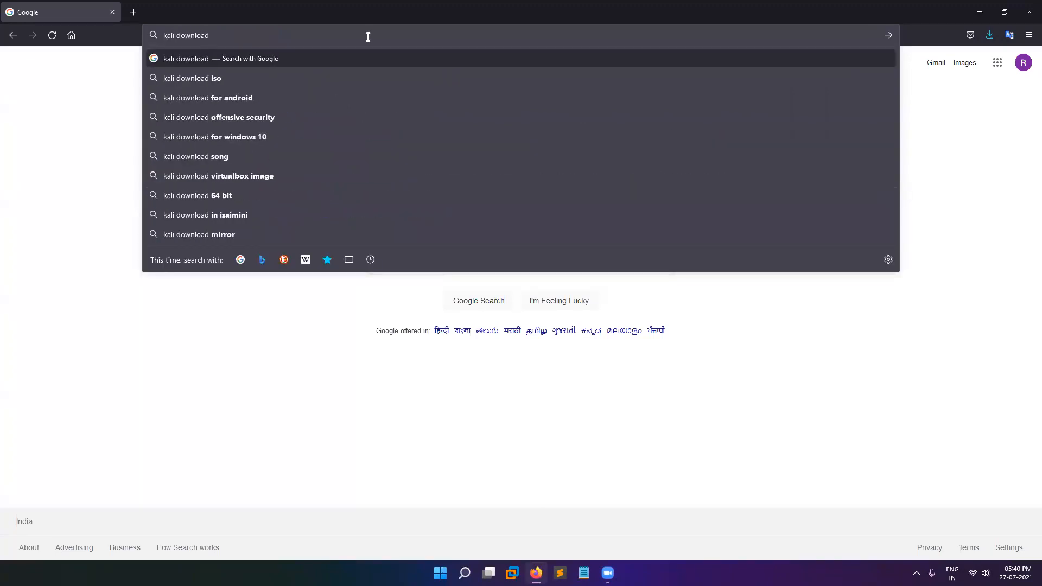
pyautogui.press('Return')
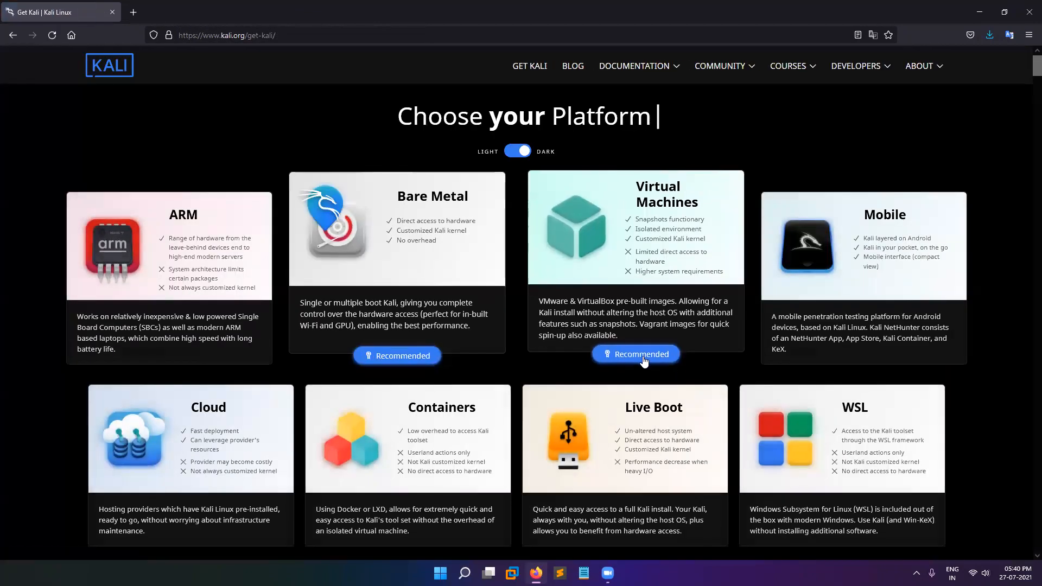
pyautogui.scroll(-5, 642, 350)
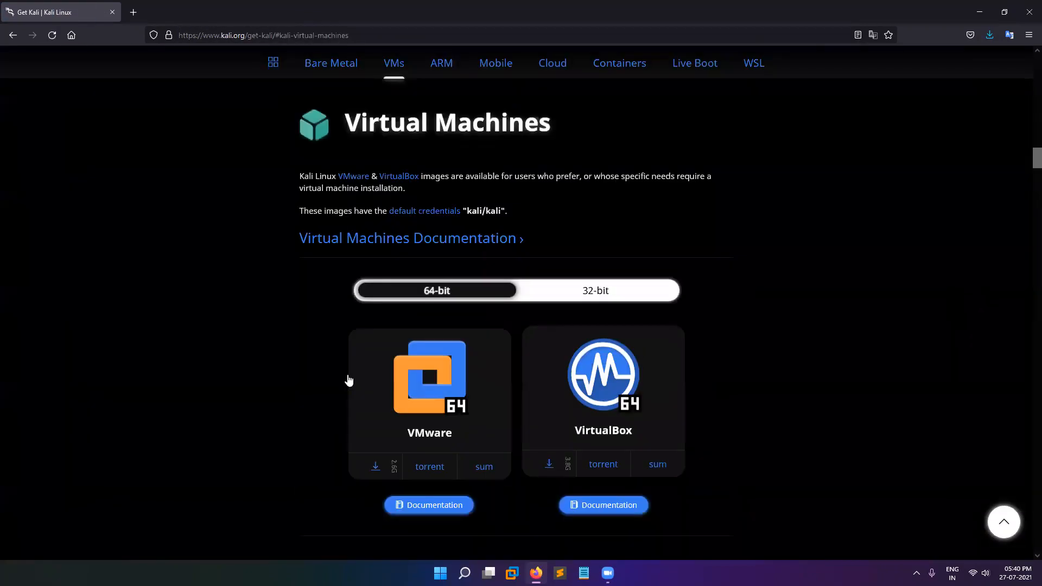
pyautogui.scroll(-3, 350, 378)
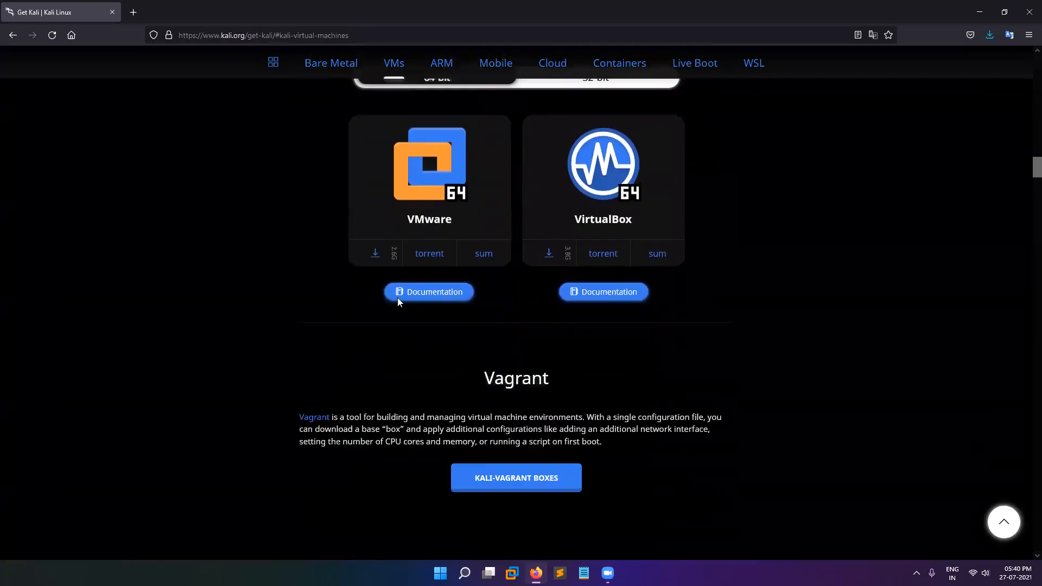
pyautogui.click(436, 251)
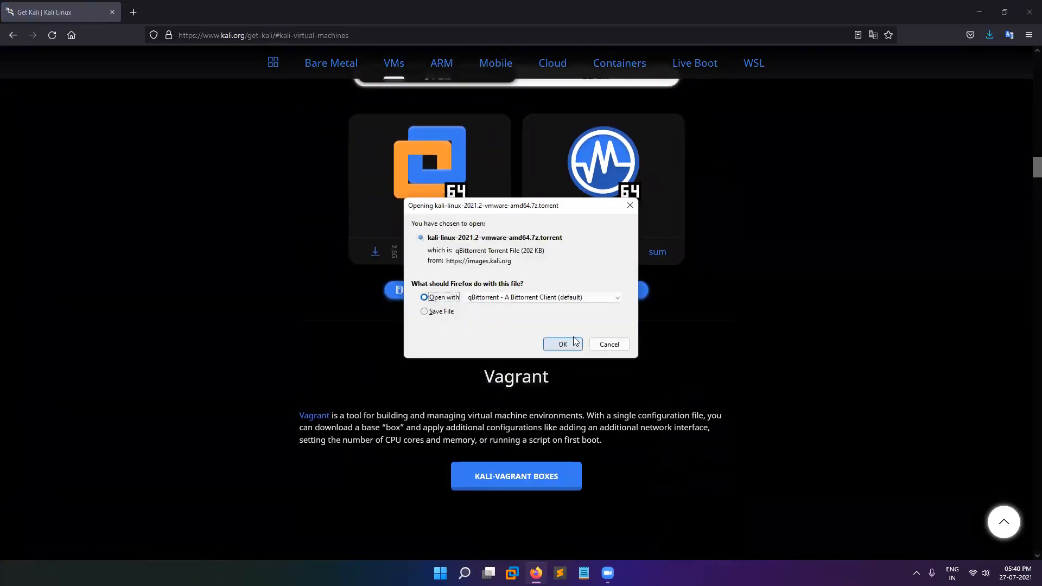
pyautogui.click(562, 344)
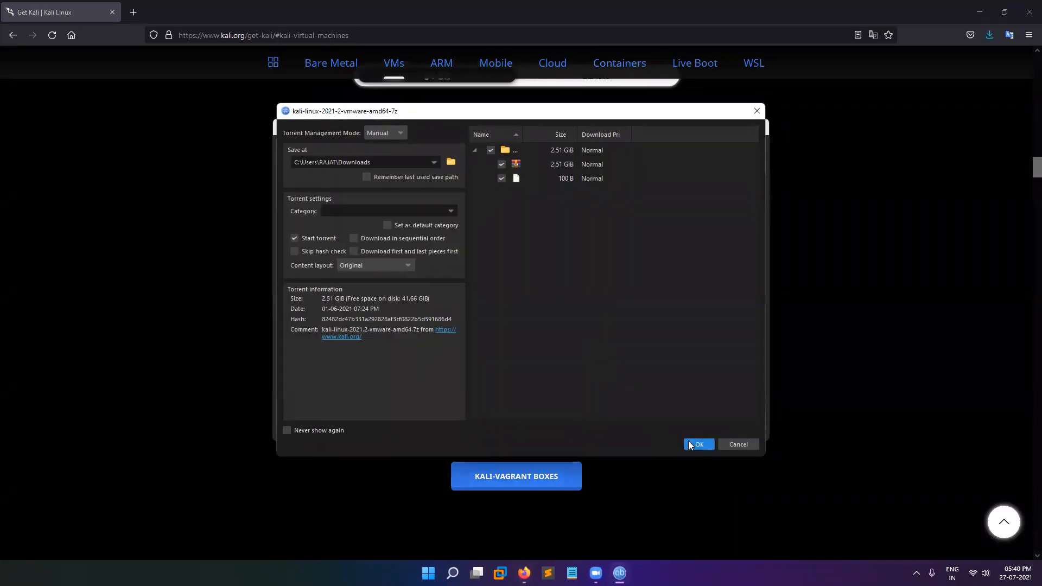
# Add the 2.51 GiB kali-linux-2021.2-vmware-amd64.7z torrent, saving to Downloads, and start it.
pyautogui.click(688, 441)
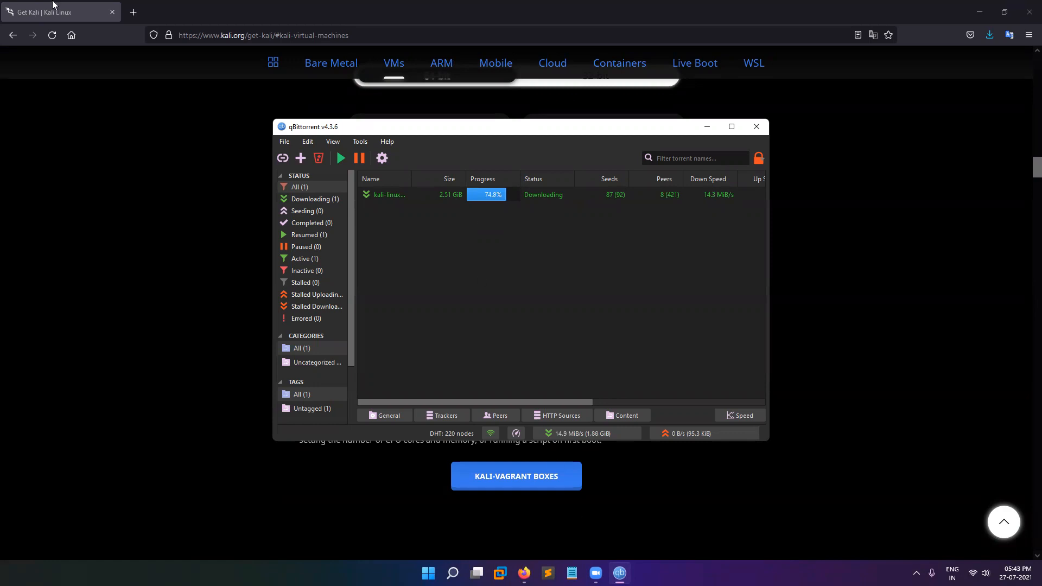
# In a new tab, try 1337x.to, then search Google for 1337x and open the first result.
pyautogui.click(133, 12)
pyautogui.write('1')
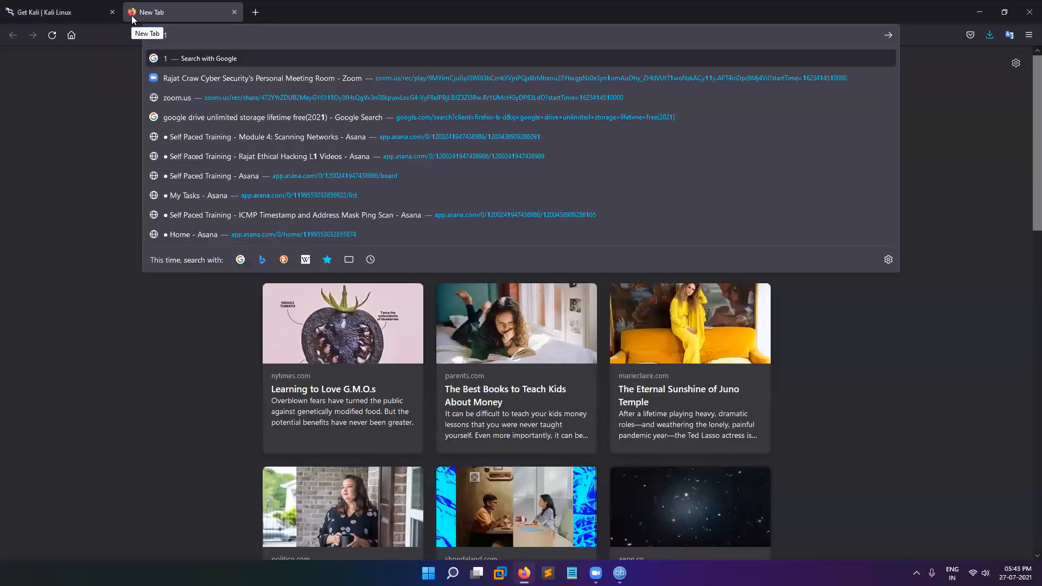
pyautogui.write('337x.')
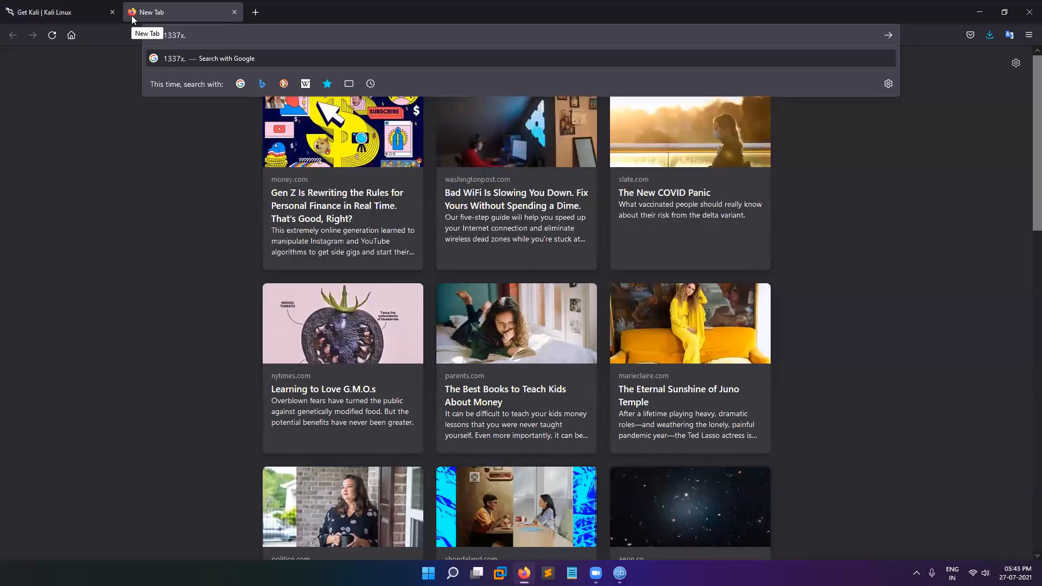
pyautogui.write('to')
pyautogui.press('Return')
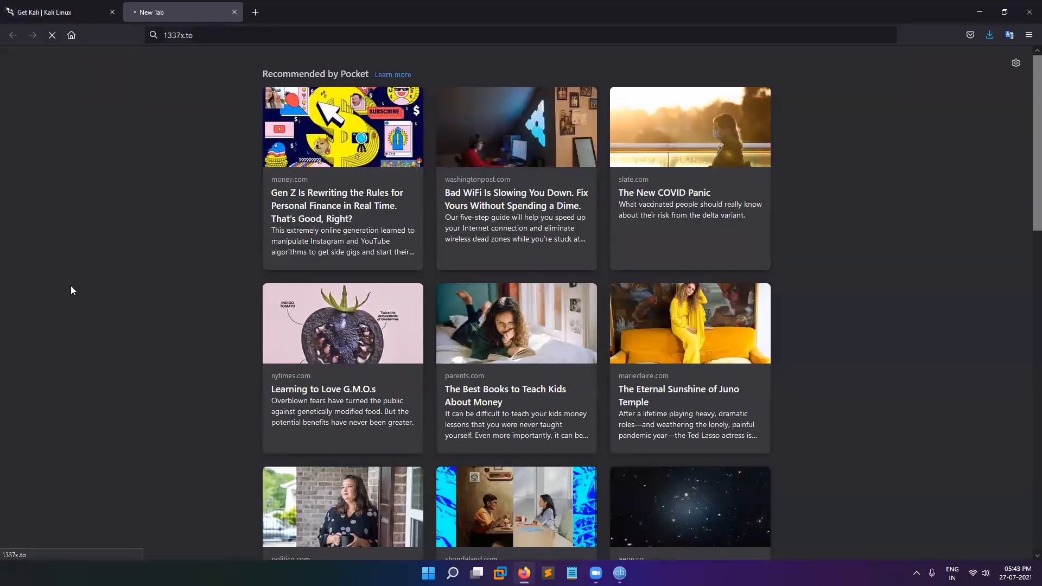
pyautogui.click(217, 39)
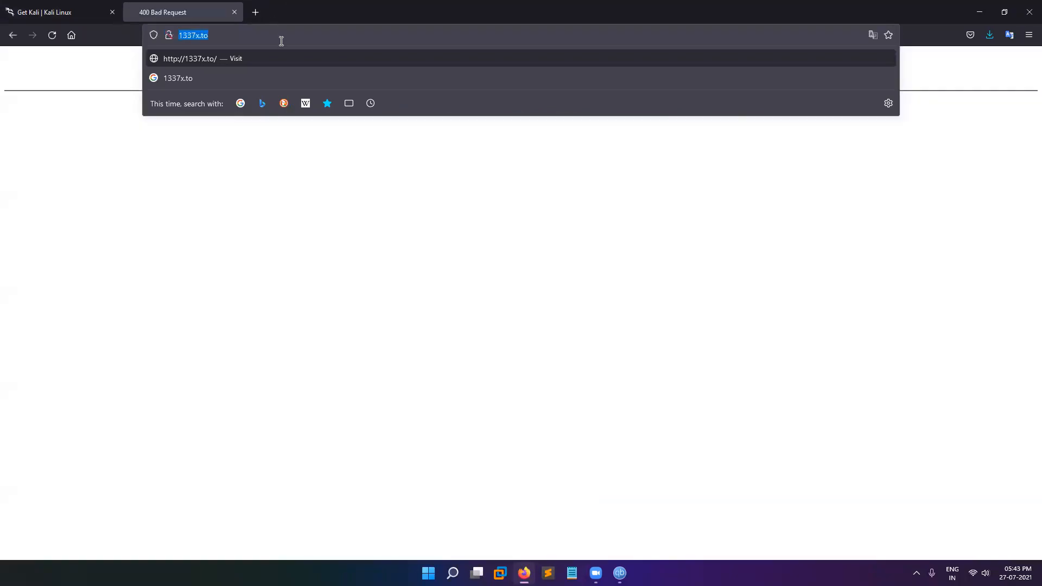
pyautogui.click(281, 41)
pyautogui.press('BackSpace')
pyautogui.press('BackSpace')
pyautogui.press('BackSpace')
pyautogui.press('Return')
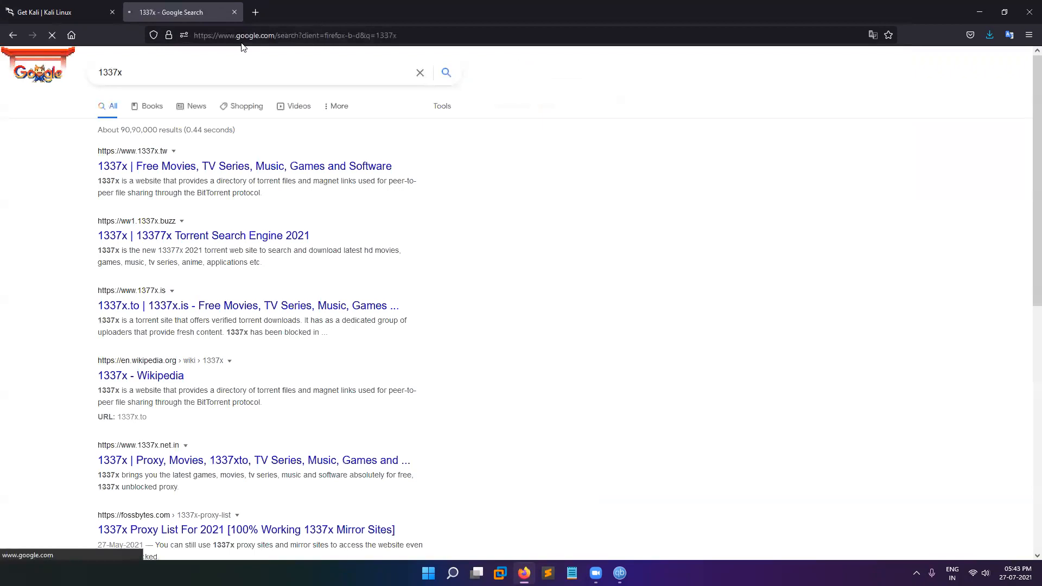
pyautogui.click(144, 168)
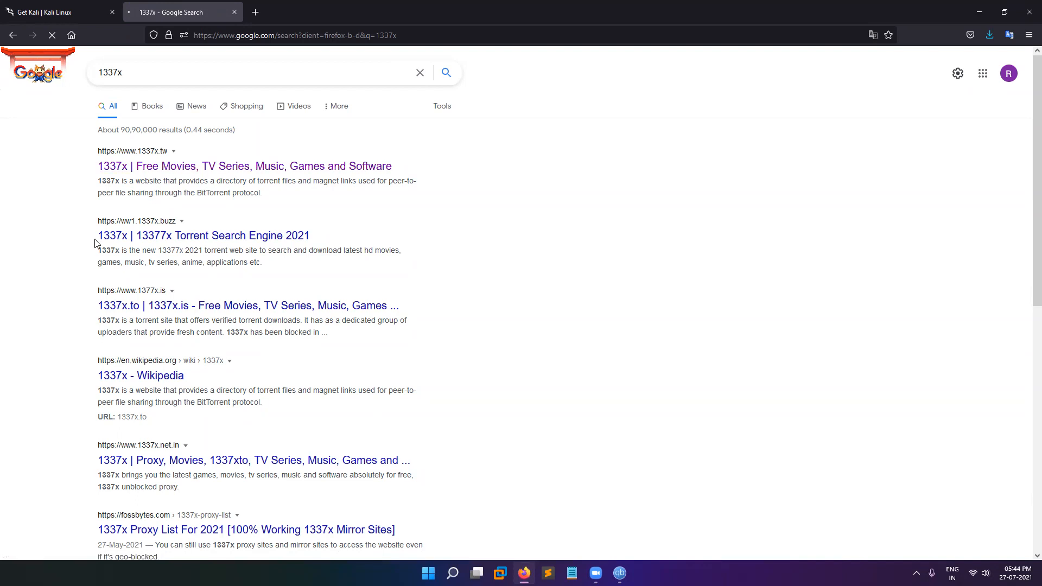
# Close the timed-out 1337x tab, return to the start page, and minimize Firefox.
pyautogui.scroll(-1, 123, 354)
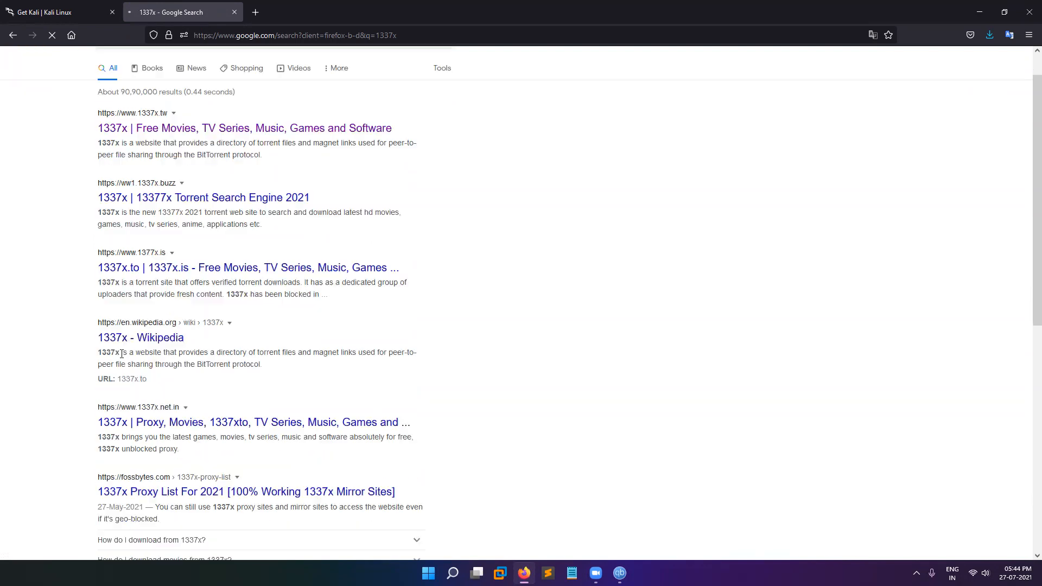
pyautogui.scroll(-5, 122, 354)
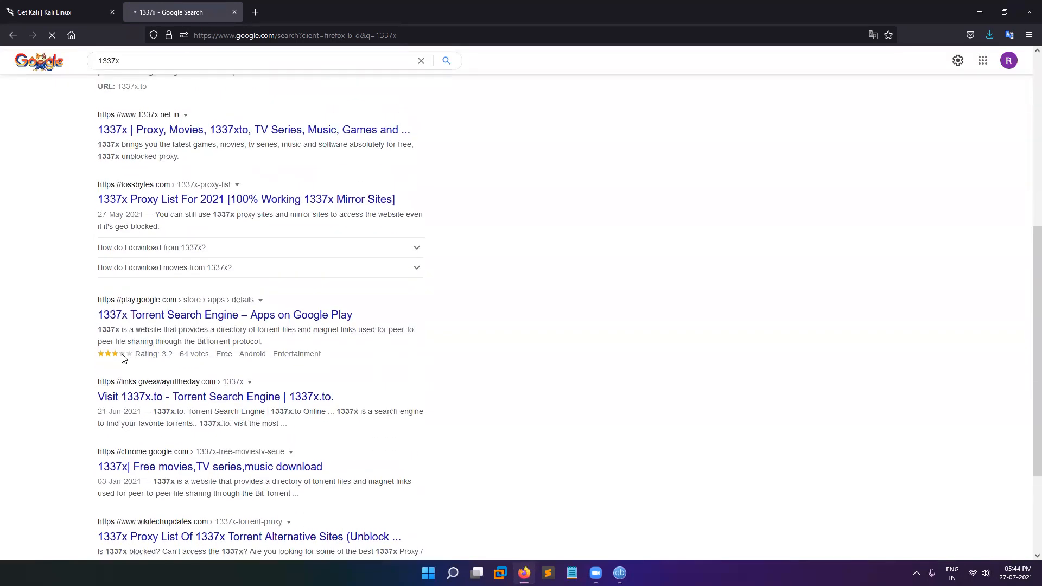
pyautogui.scroll(6, 122, 358)
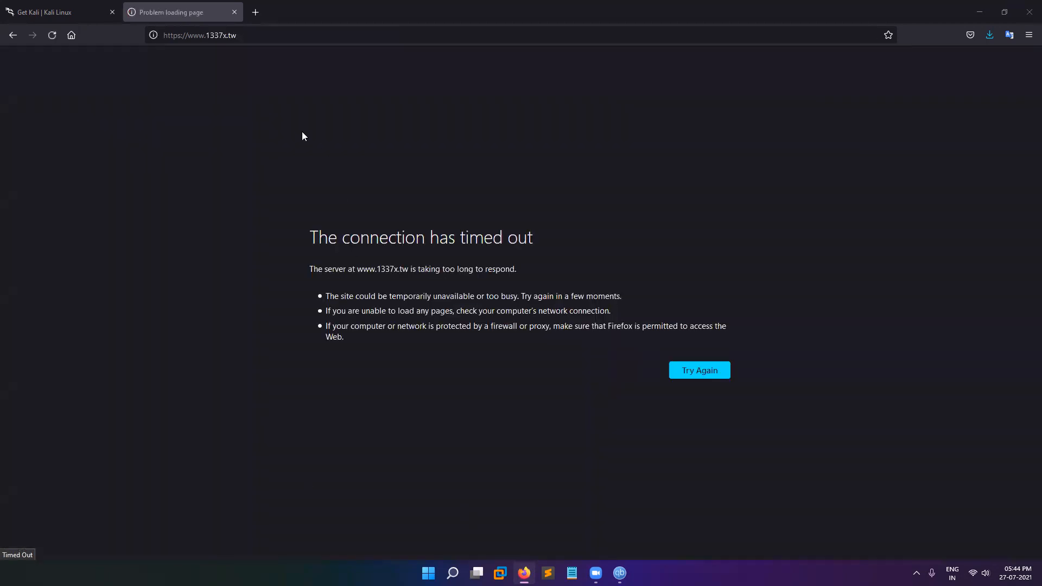
pyautogui.hotkey('ctrl', 'w')
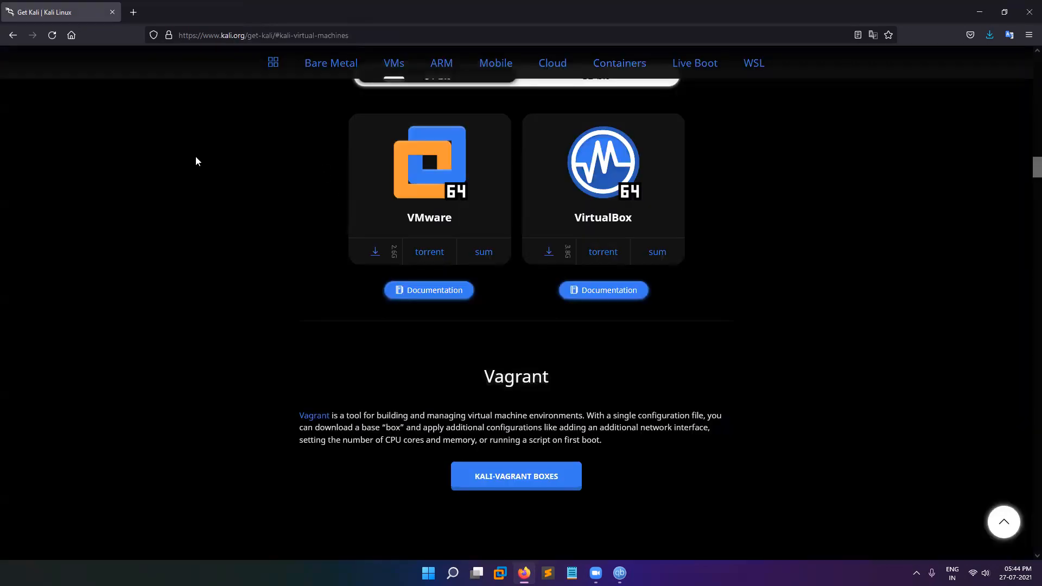
pyautogui.click(71, 36)
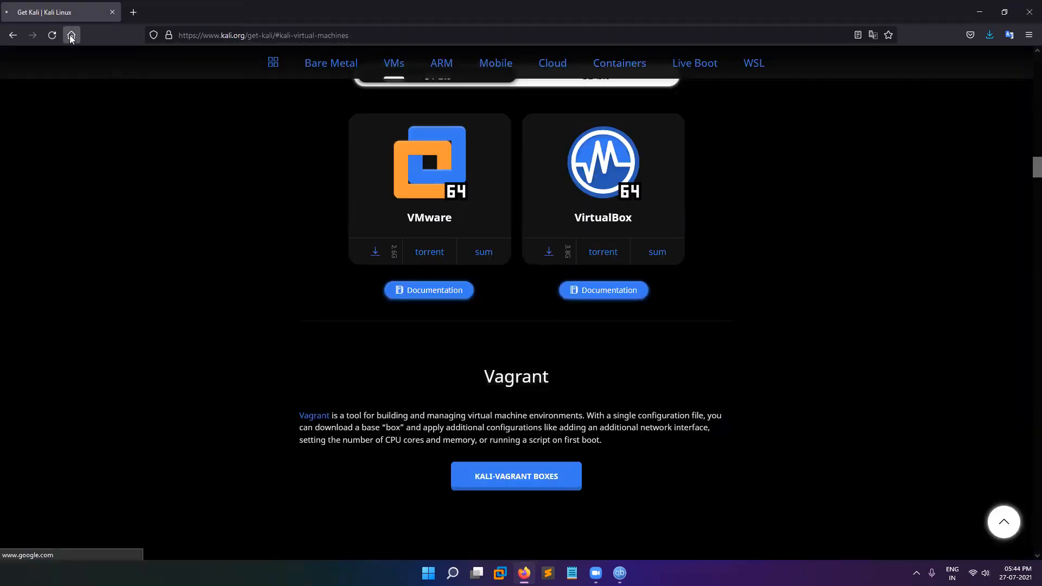
pyautogui.click(979, 12)
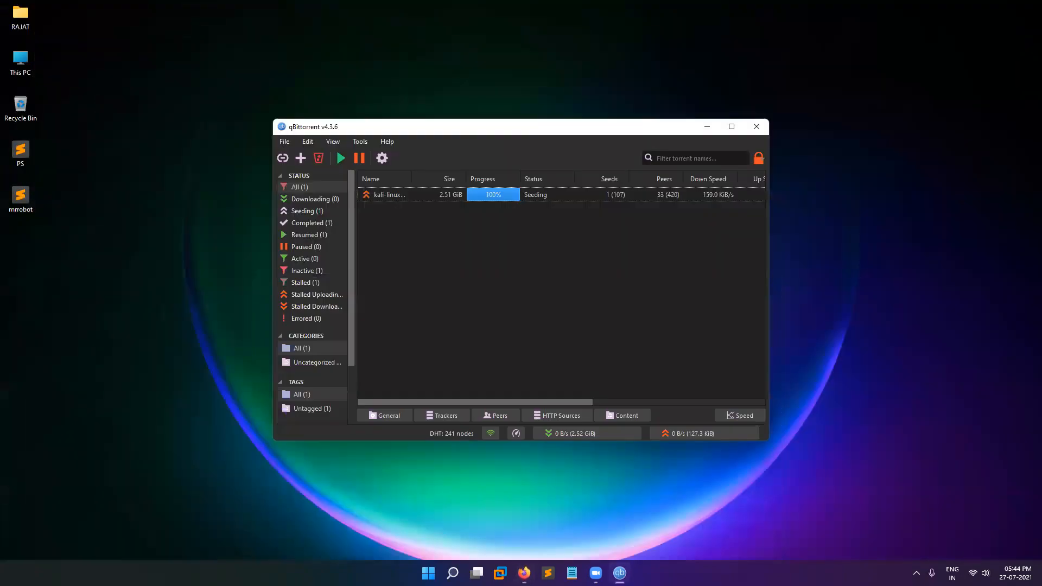
# Delete the finished kali-linux torrent from the transfer list and exit qBittorrent.
pyautogui.rightClick(396, 202)
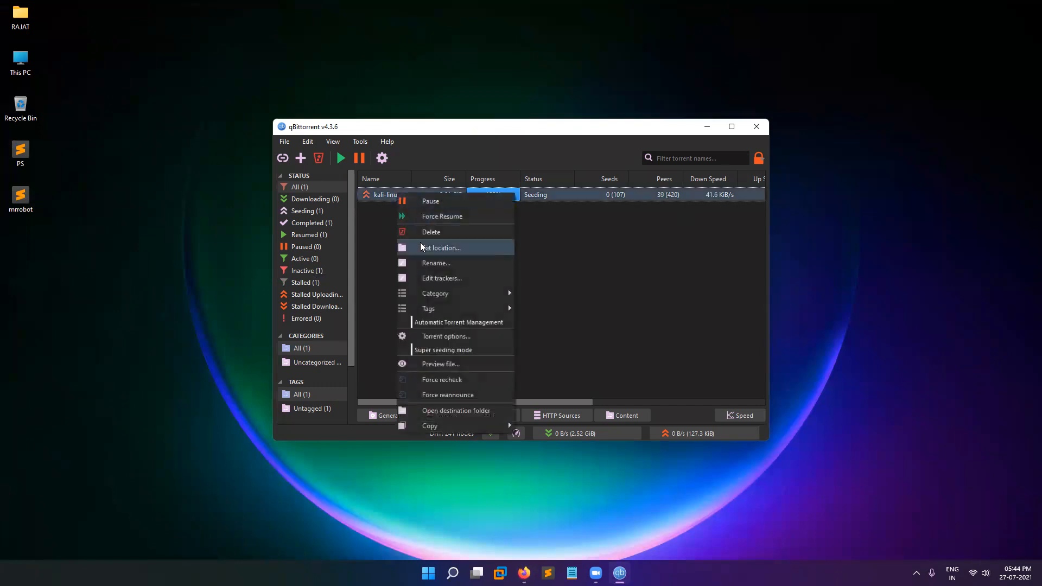
pyautogui.click(424, 237)
pyautogui.click(576, 308)
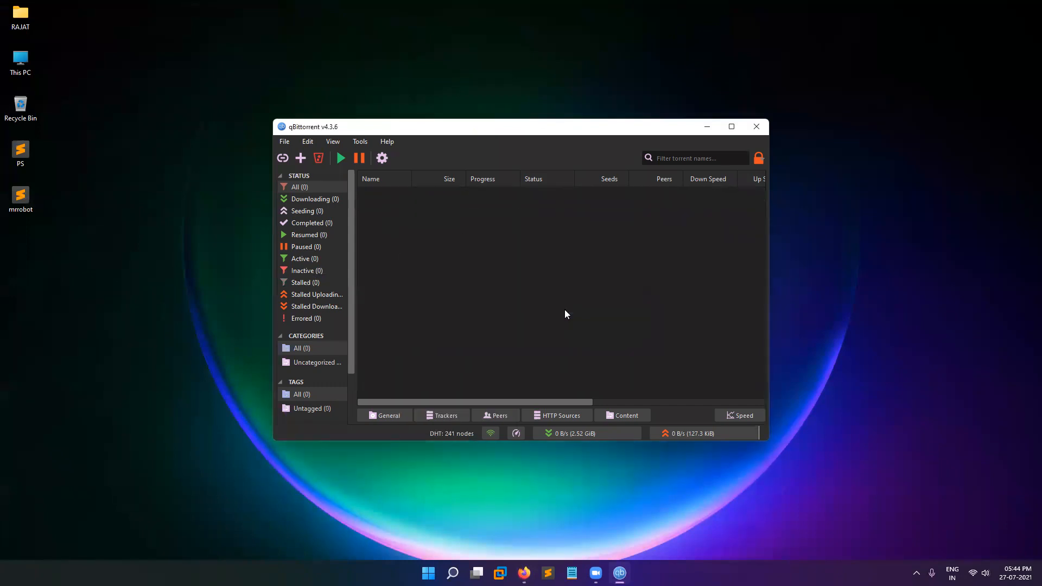
pyautogui.click(285, 146)
pyautogui.click(298, 189)
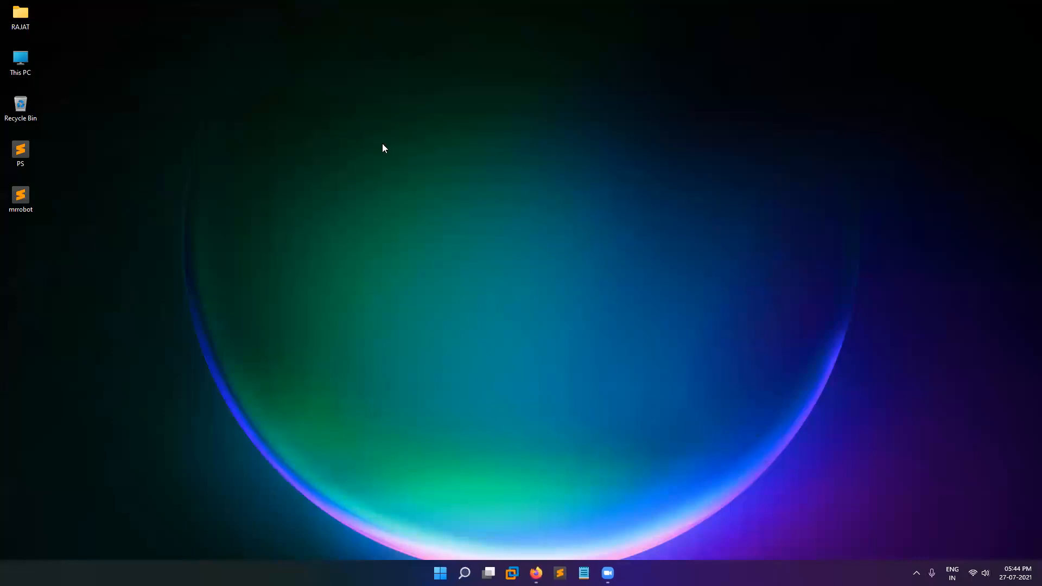
# Open kali-linux-2021.2-vmware-amd64.7z in WinRAR from its folder in Downloads.
pyautogui.doubleClick(25, 61)
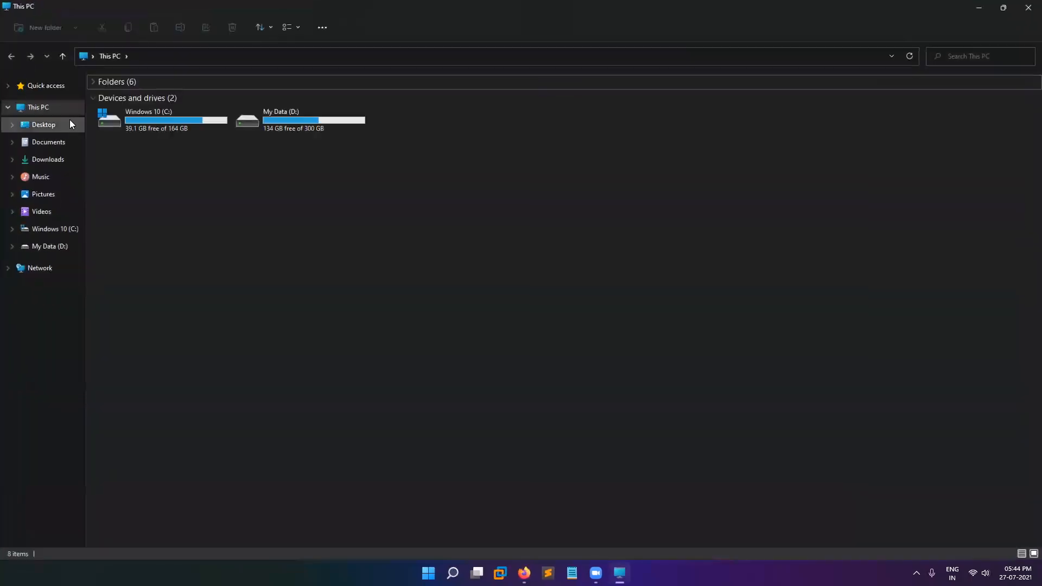
pyautogui.click(65, 162)
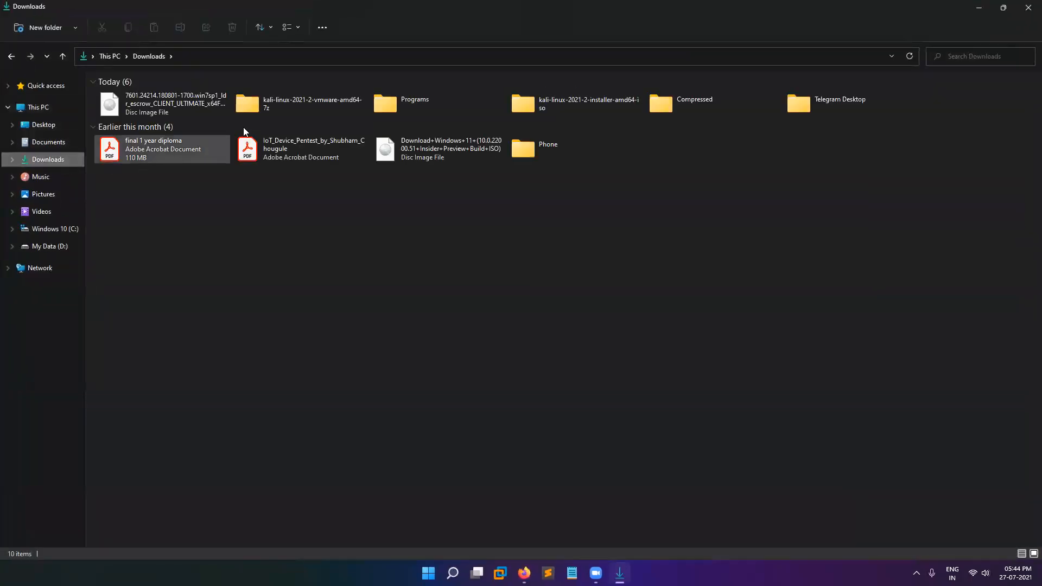
pyautogui.doubleClick(743, 108)
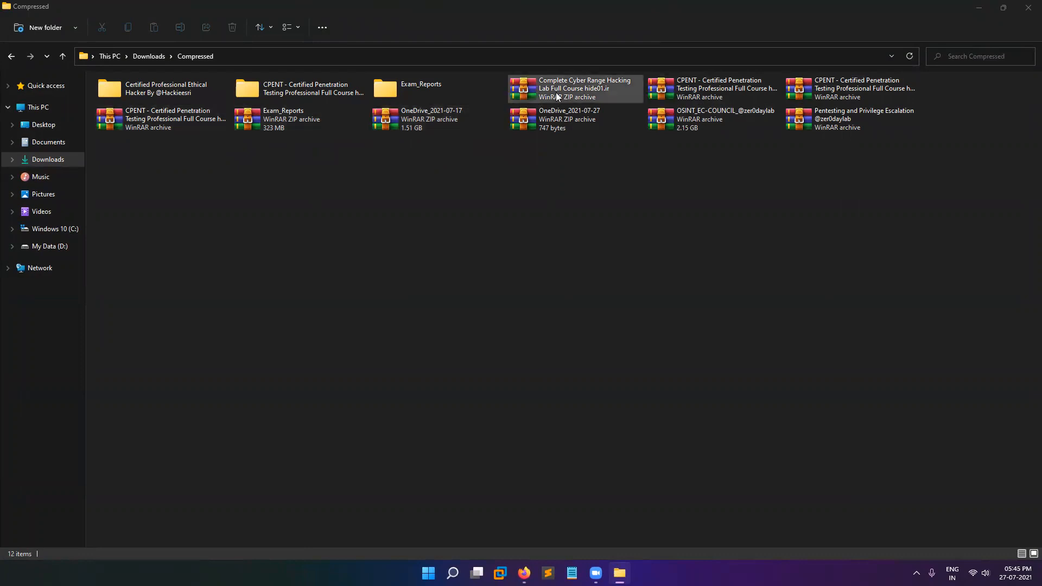
pyautogui.click(8, 58)
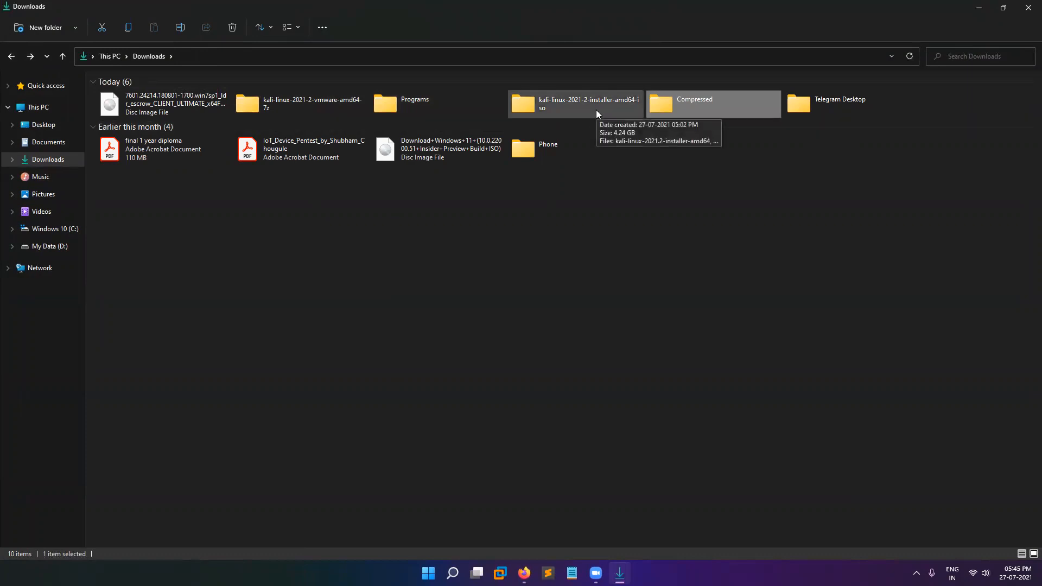
pyautogui.doubleClick(304, 104)
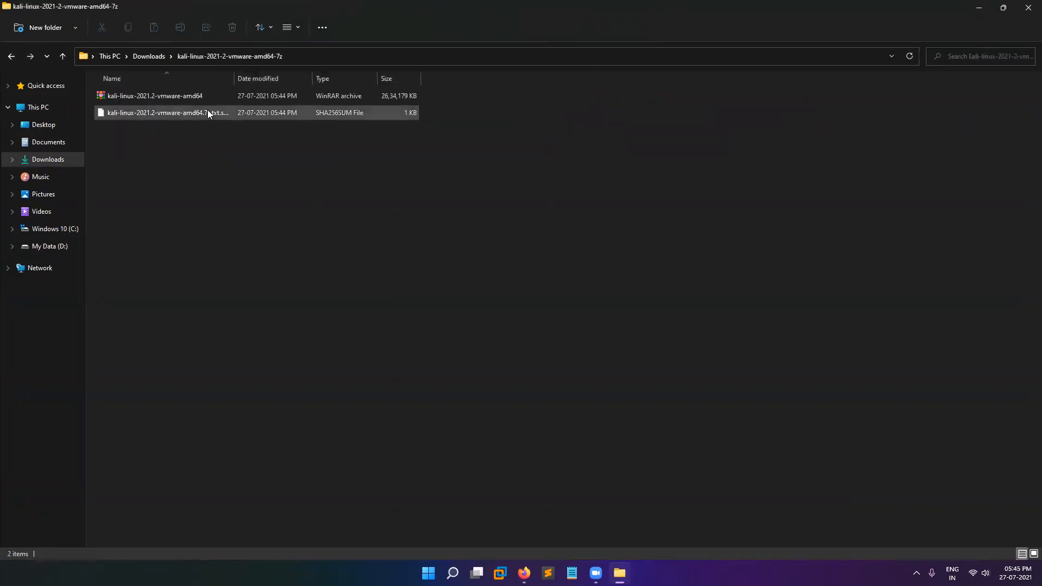
pyautogui.doubleClick(158, 100)
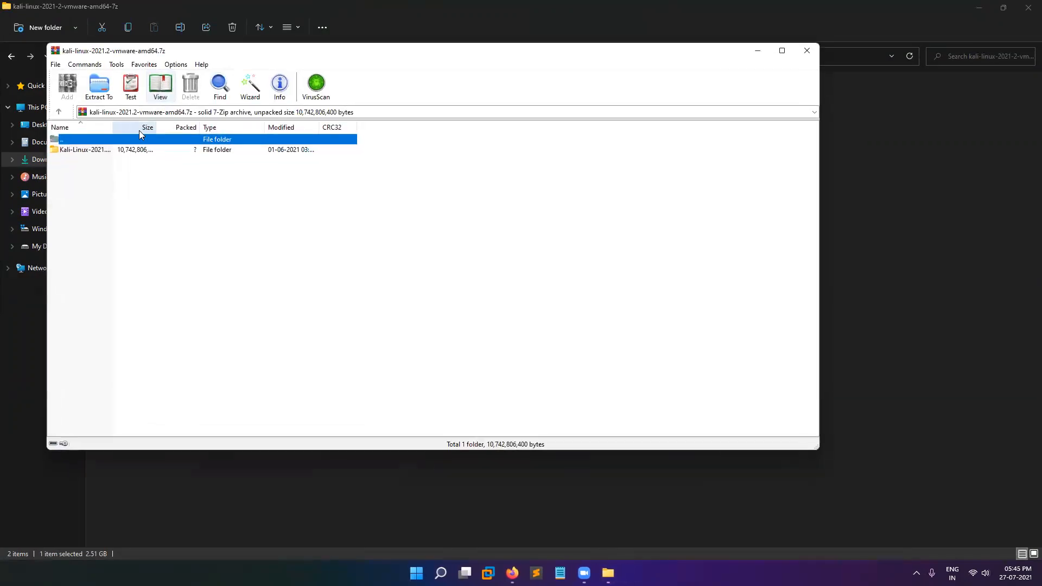
# Extract the Kali archive to the suggested kali-linux-2021.2-vmware-amd64 folder.
pyautogui.click(98, 87)
pyautogui.click(463, 362)
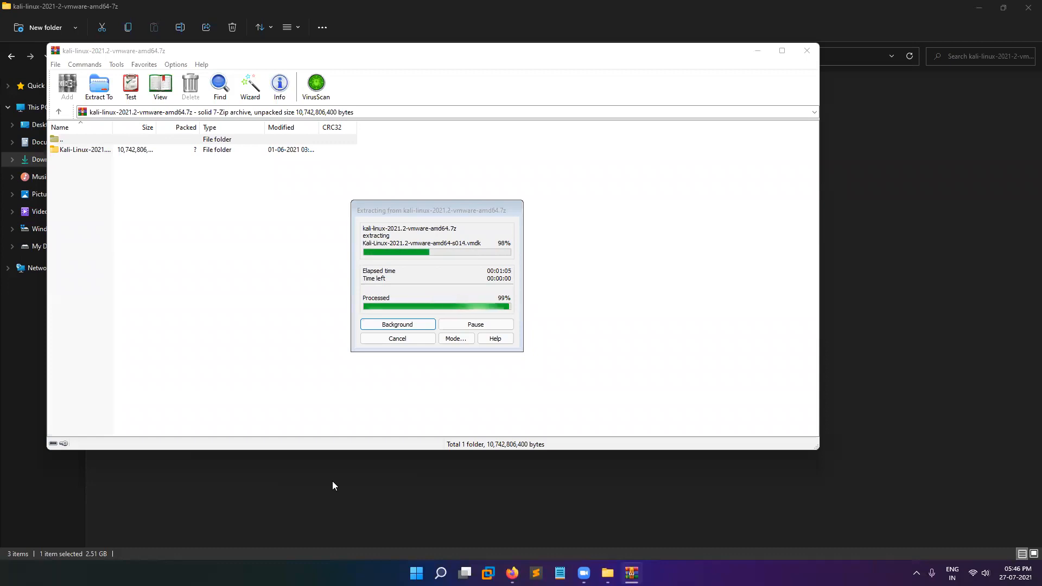
# Close WinRAR, open the extracted Kali-Linux-2021.2-vmware-amd64.vmwarevm folder, and switch to VMware Workstation.
pyautogui.click(807, 50)
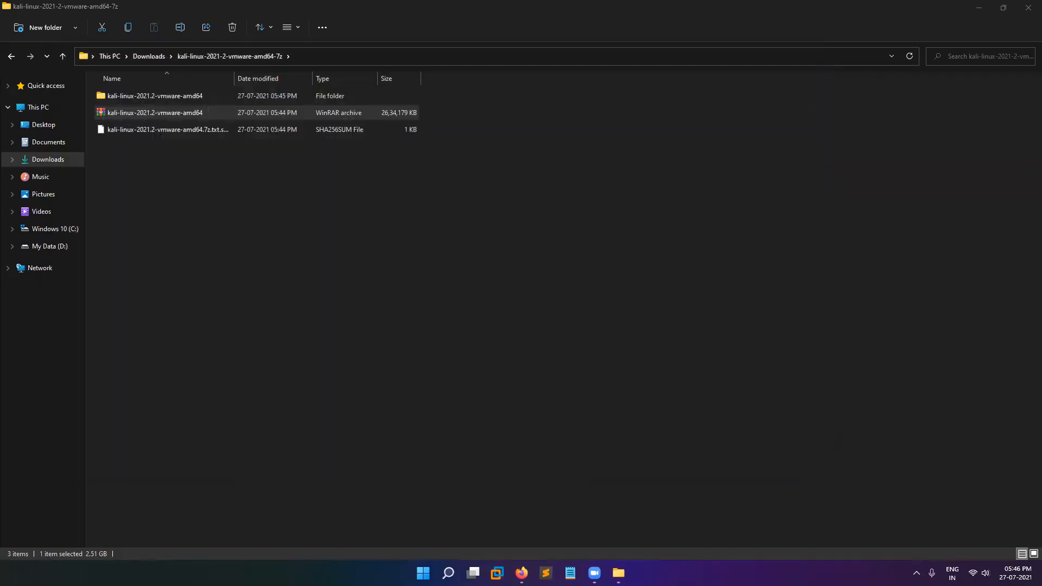
pyautogui.click(212, 96)
pyautogui.doubleClick(210, 94)
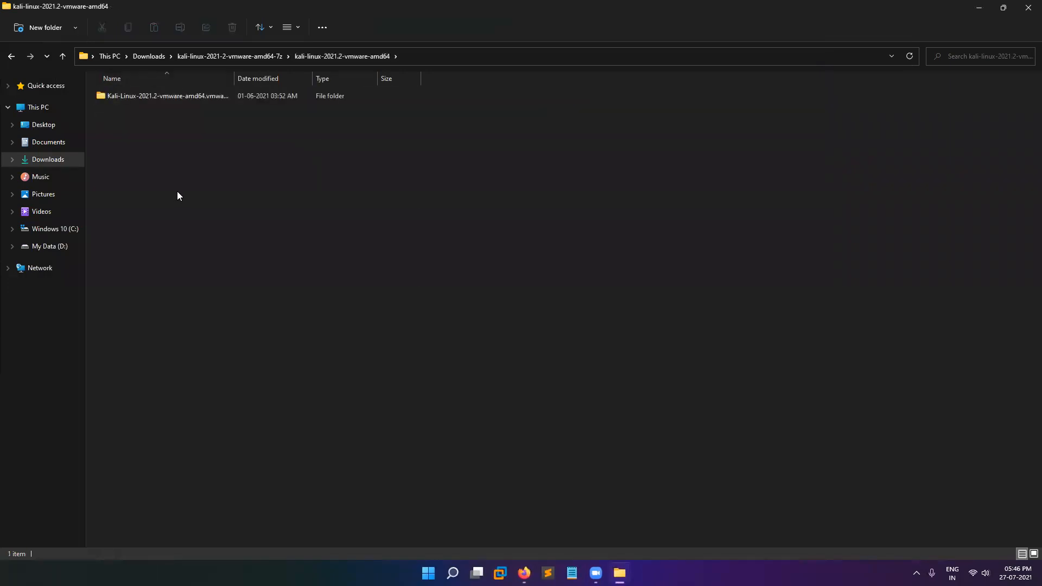
pyautogui.doubleClick(218, 98)
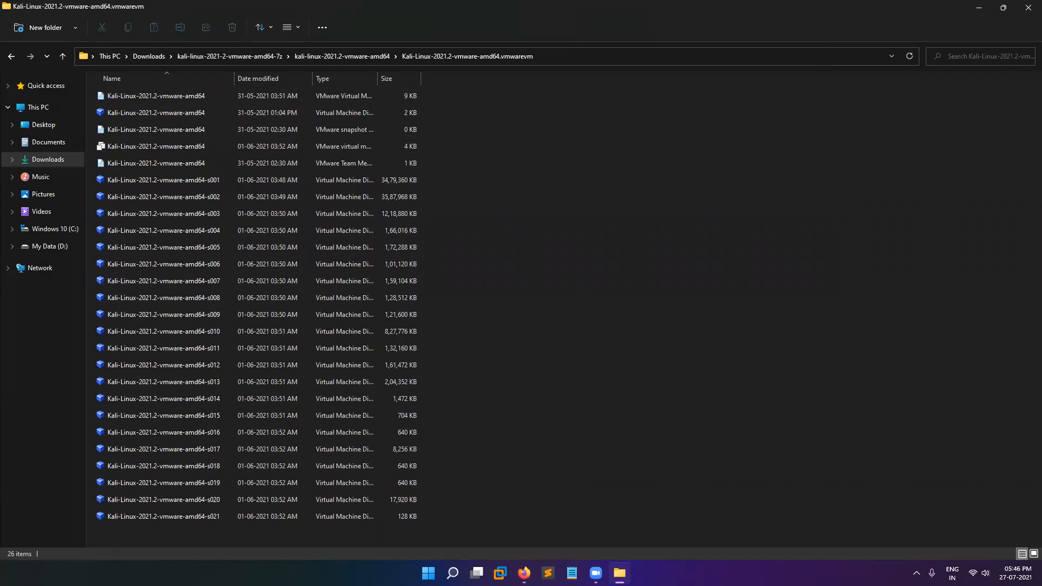
pyautogui.click(500, 574)
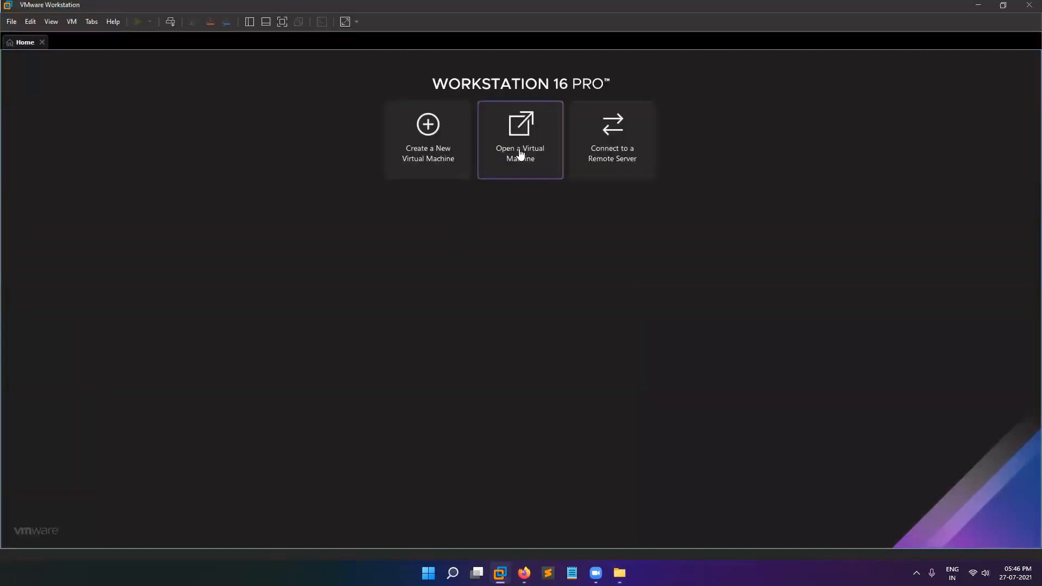
# Open the Kali-Linux-2021.2-vmware-amd64 .vmx from the .vmwarevm folder, power it on, answering 'I Copied It'.
pyautogui.doubleClick(108, 112)
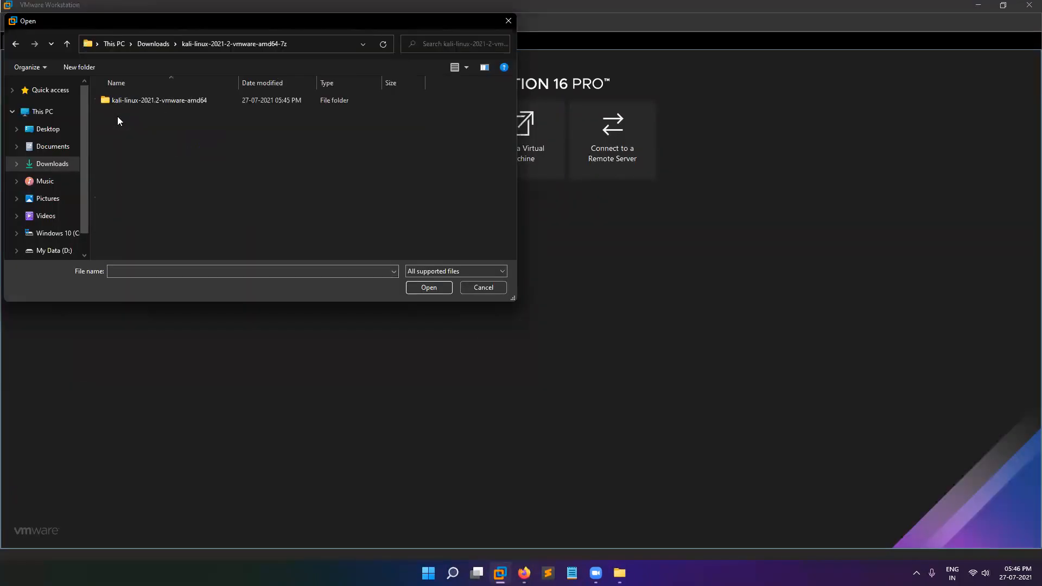
pyautogui.doubleClick(128, 100)
pyautogui.doubleClick(129, 100)
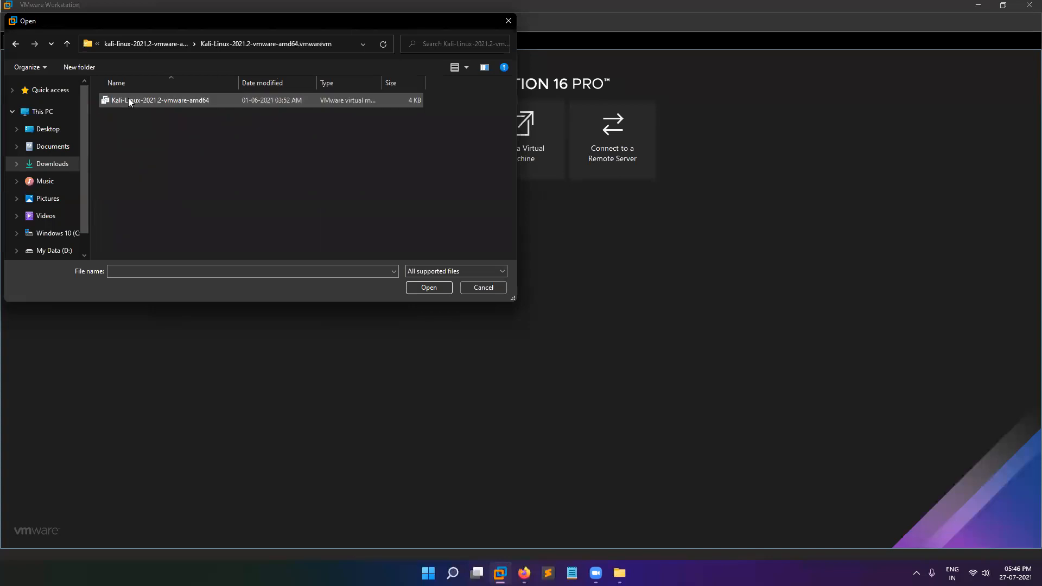
pyautogui.doubleClick(129, 100)
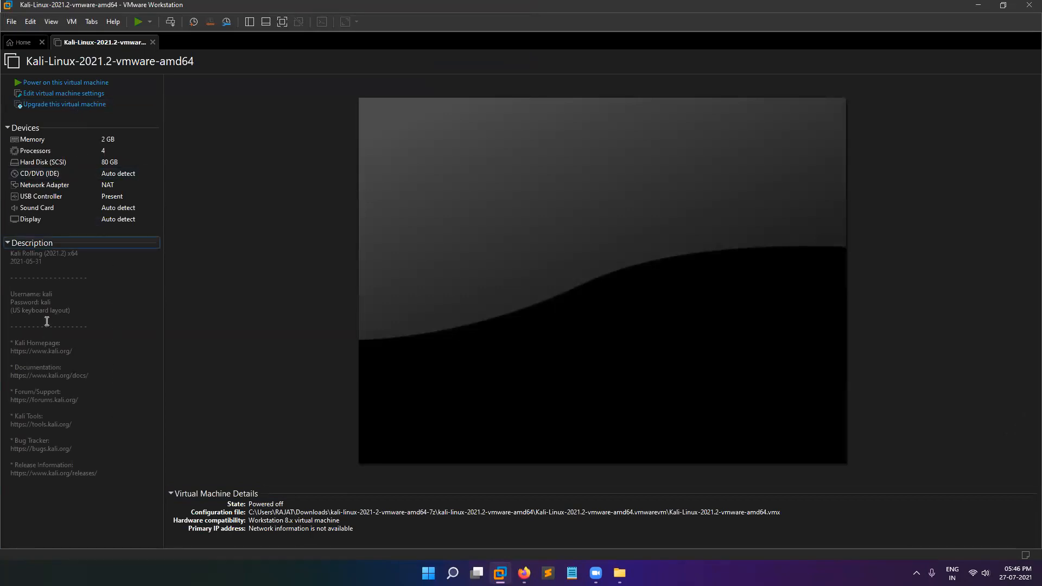
pyautogui.click(70, 84)
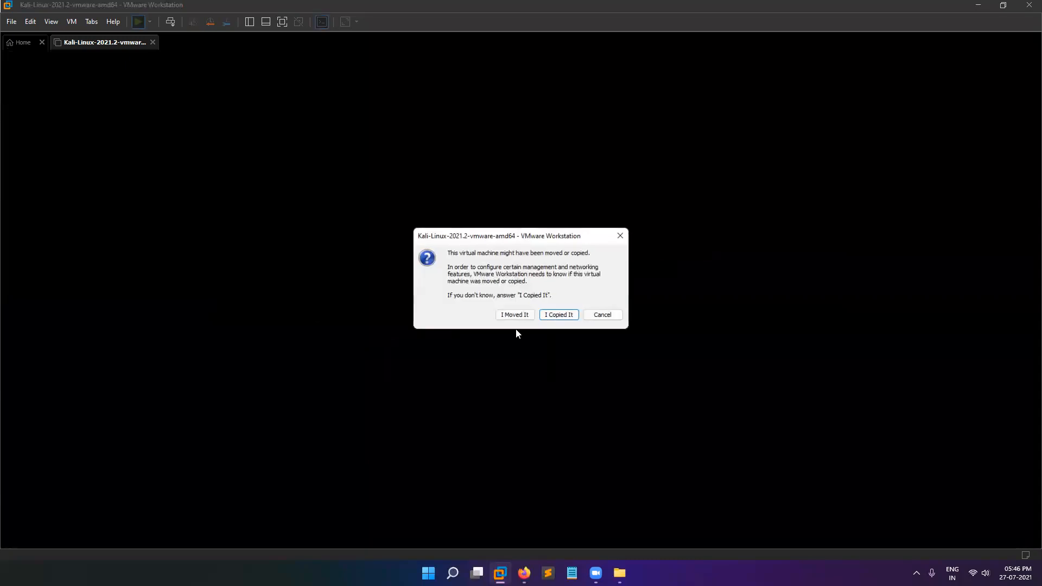
pyautogui.click(547, 315)
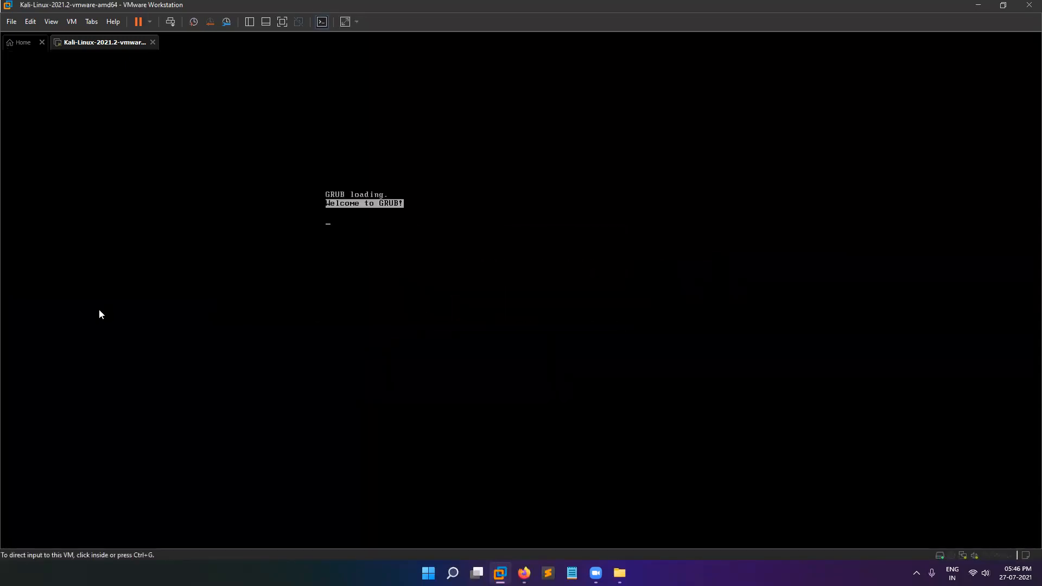
# Boot the default GRUB entry and log in as user kali with its password.
pyautogui.hotkey('ctrl', 'g')
pyautogui.press('Return')
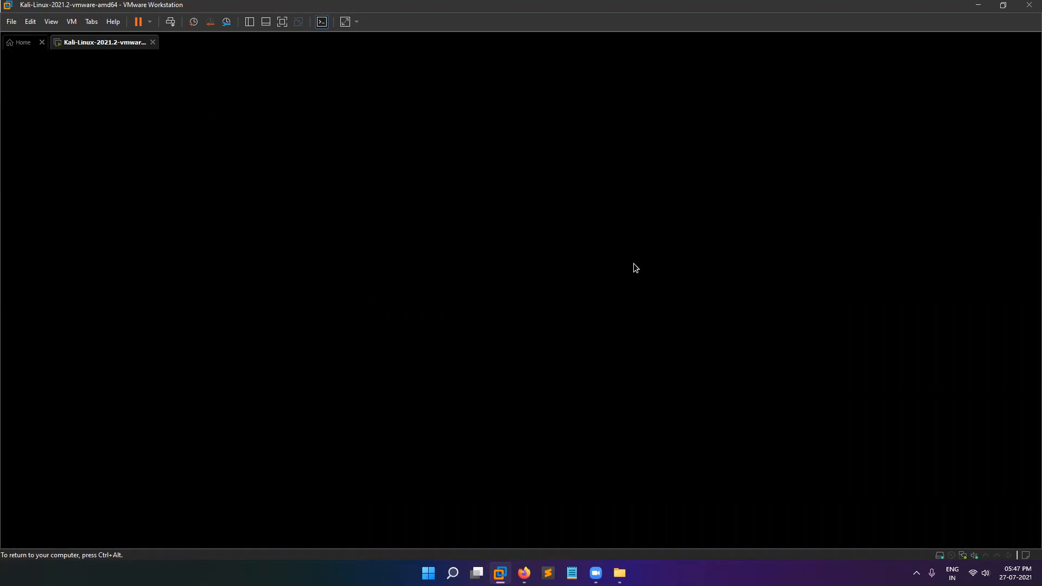
pyautogui.write('kali')
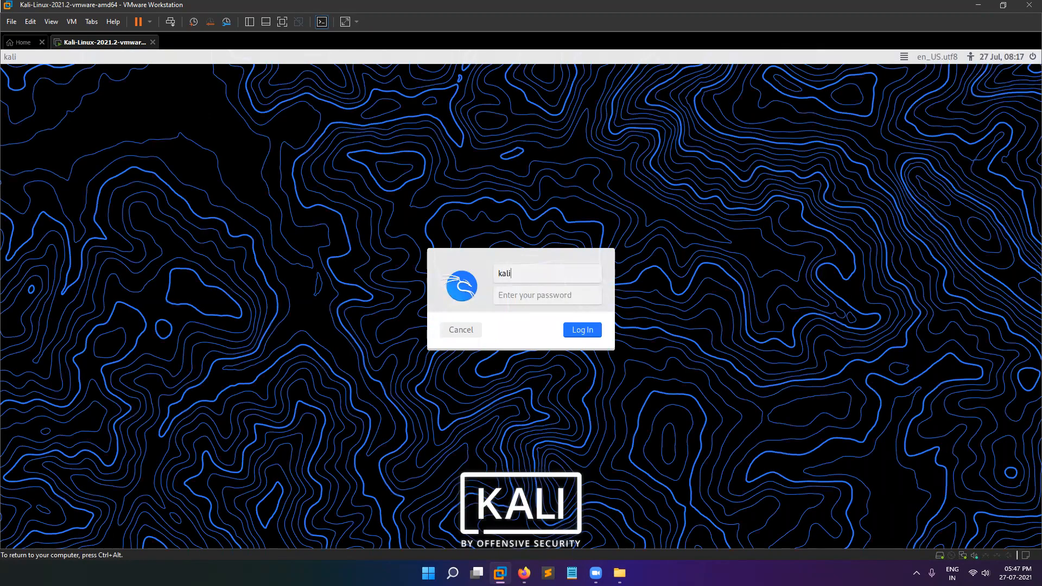
pyautogui.press('Tab')
pyautogui.write('kali')
pyautogui.press('Return')
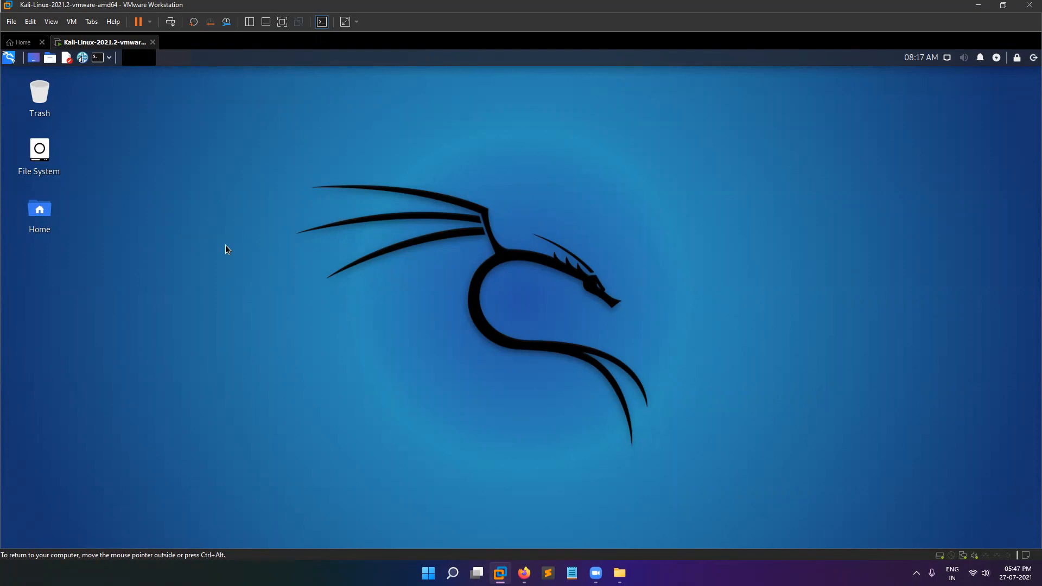
# Suspend the Kali guest from VMware's Power menu.
pyautogui.click(10, 57)
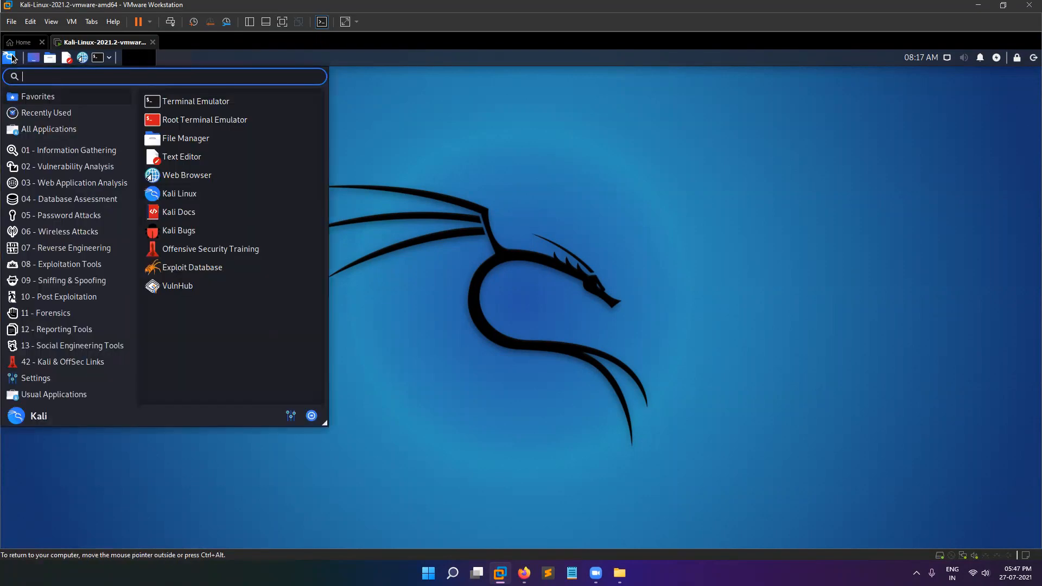
pyautogui.click(513, 192)
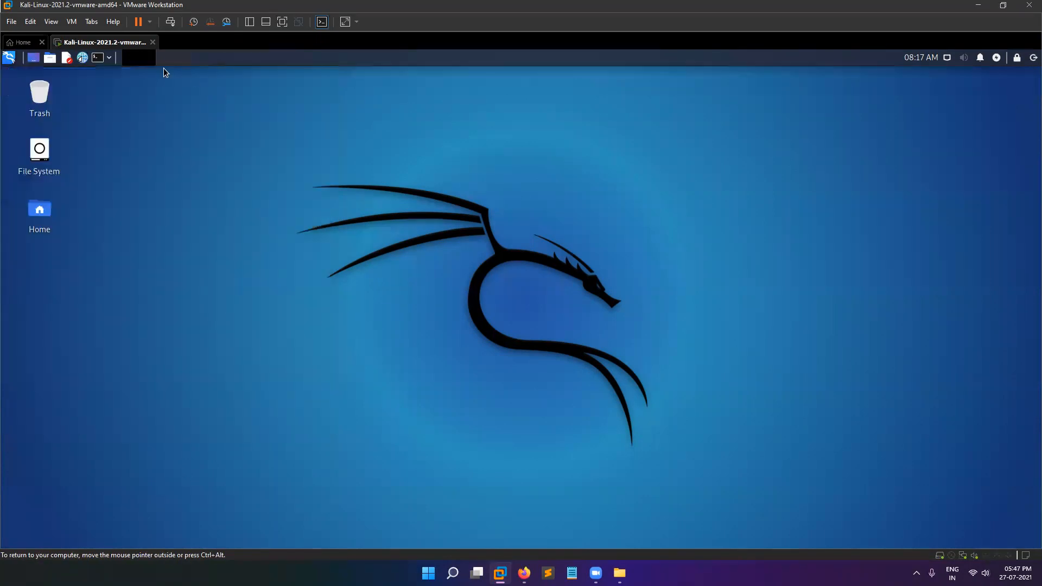
pyautogui.click(149, 22)
pyautogui.click(107, 51)
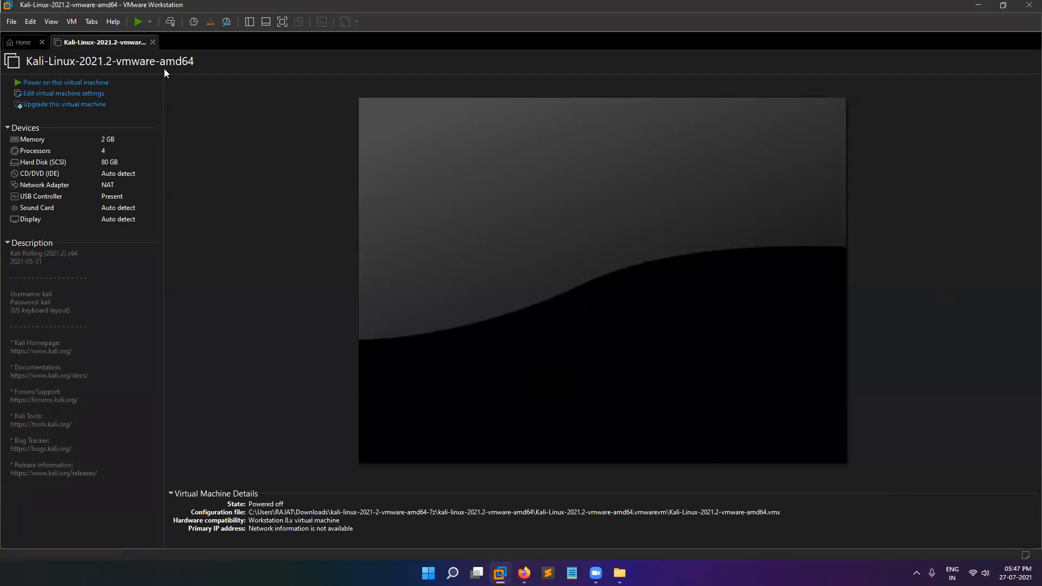
# Close the Kali VM and Home tabs, quit VMware, and return Explorer to Downloads.
pyautogui.click(153, 43)
pyautogui.click(42, 43)
pyautogui.click(1029, 5)
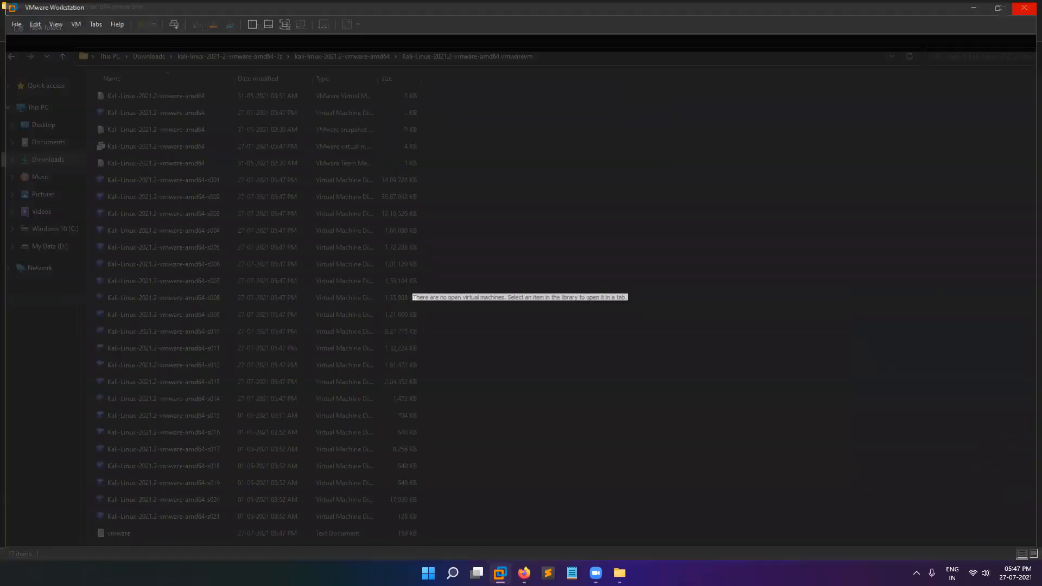
pyautogui.click(5, 57)
pyautogui.click(5, 56)
pyautogui.click(5, 56)
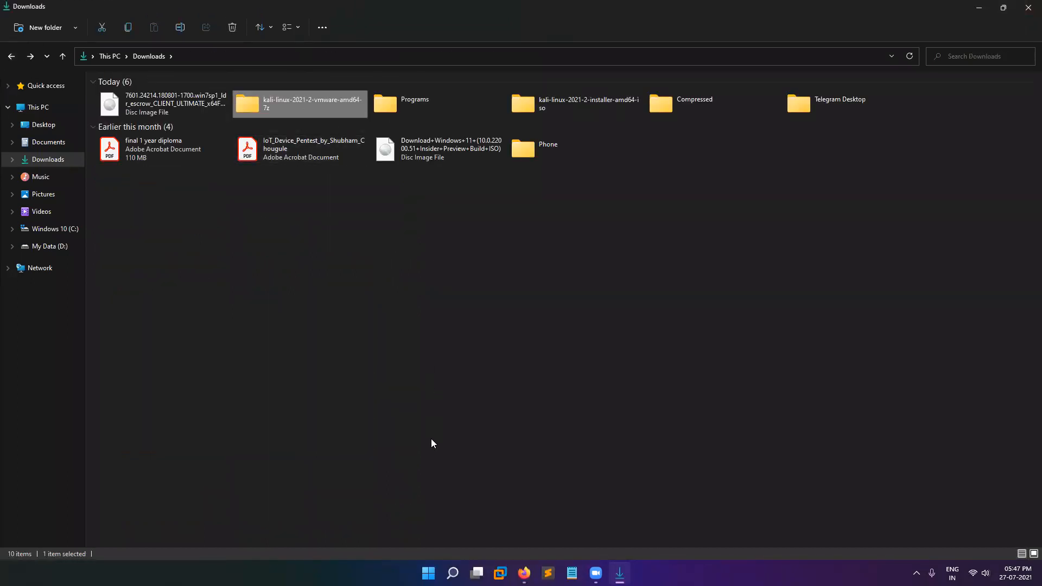
# Permanently delete the kali-linux-2021-2-vmware-amd64-7z folder with Shift+Delete.
pyautogui.hotkey('shift', 'Delete')
pyautogui.click(540, 311)
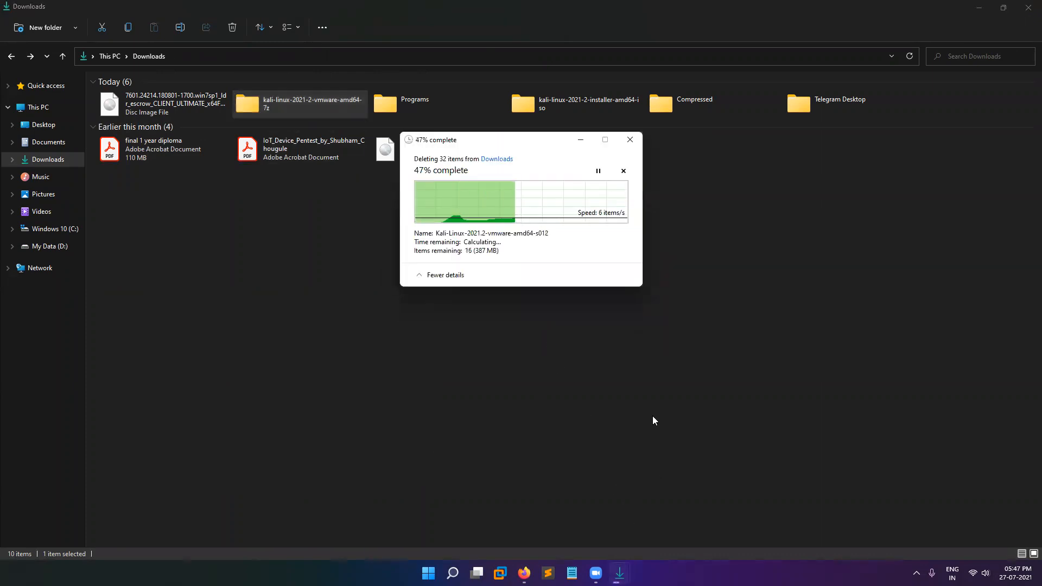
pyautogui.click(384, 105)
pyautogui.click(401, 157)
pyautogui.click(392, 235)
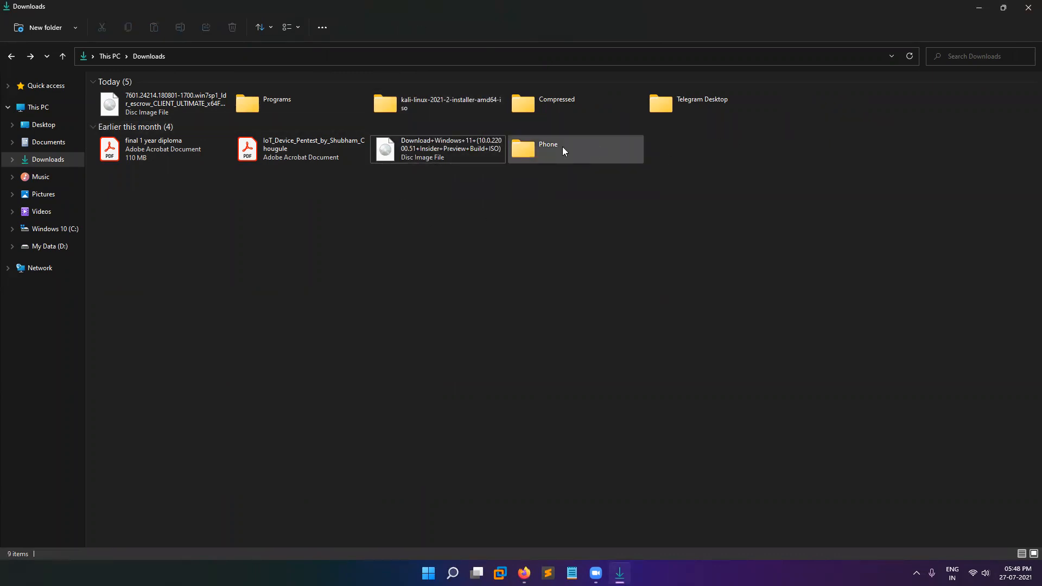
# Briefly open Programs and return, close File Explorer, and refresh the desktop.
pyautogui.doubleClick(342, 104)
pyautogui.click(10, 56)
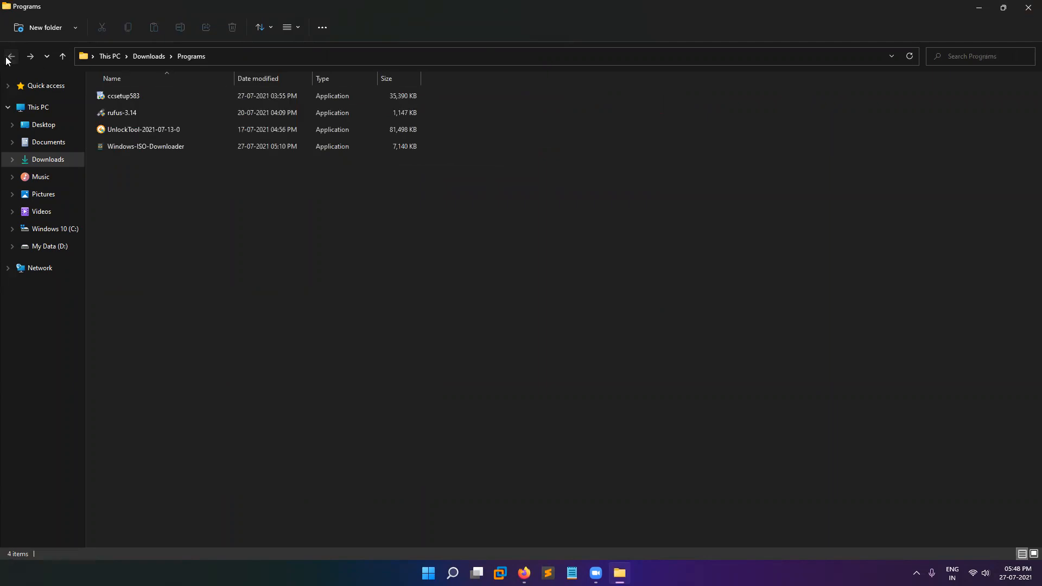
pyautogui.click(1025, 8)
pyautogui.rightClick(417, 111)
pyautogui.click(421, 130)
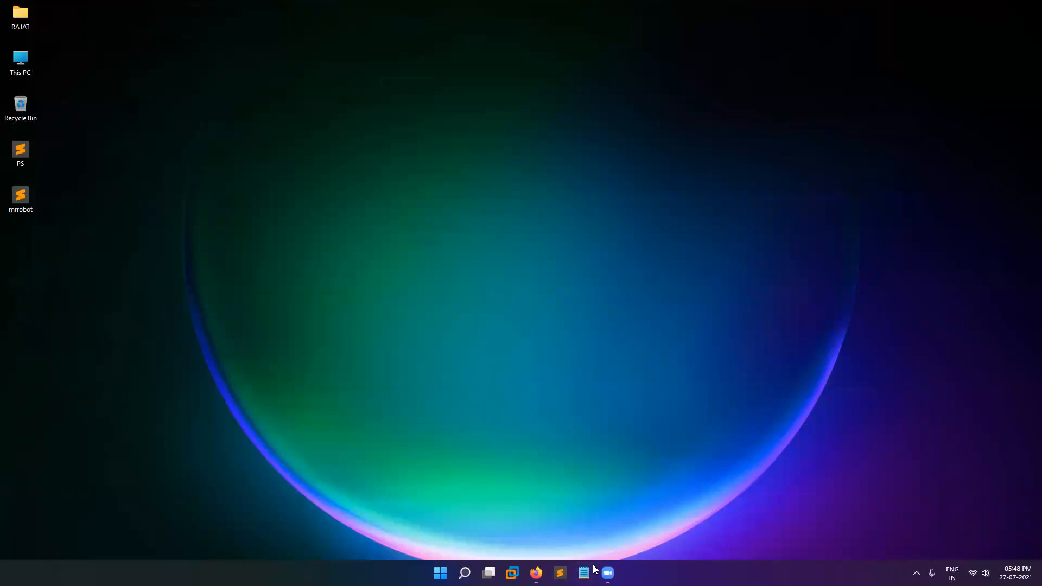